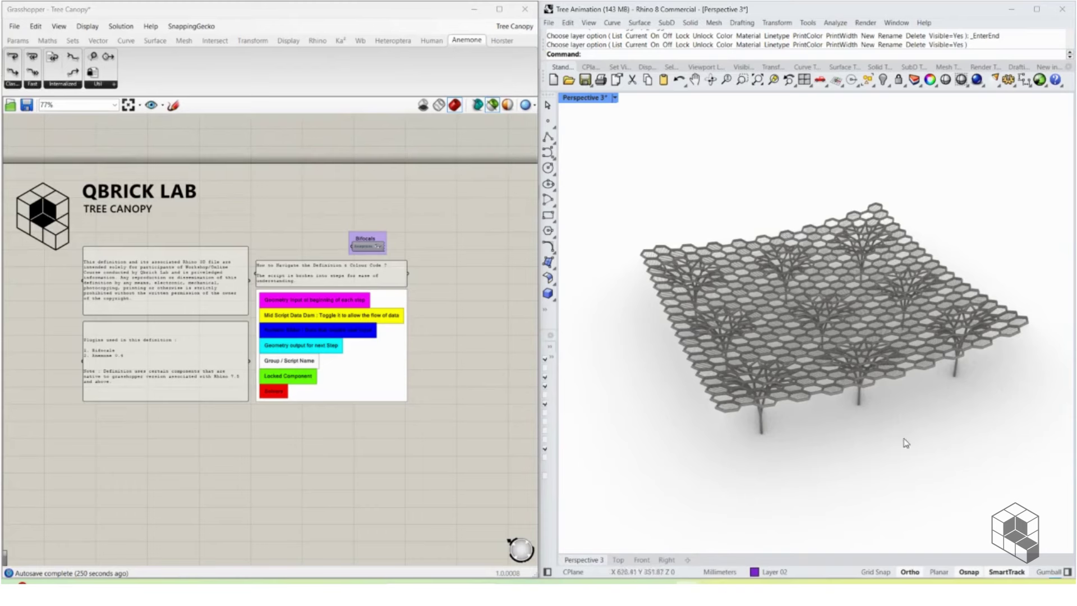
Step: Examine the finished tree canopy model from above, from the side and from beneath its branching columns
right_drag(779, 403, 950, 351)
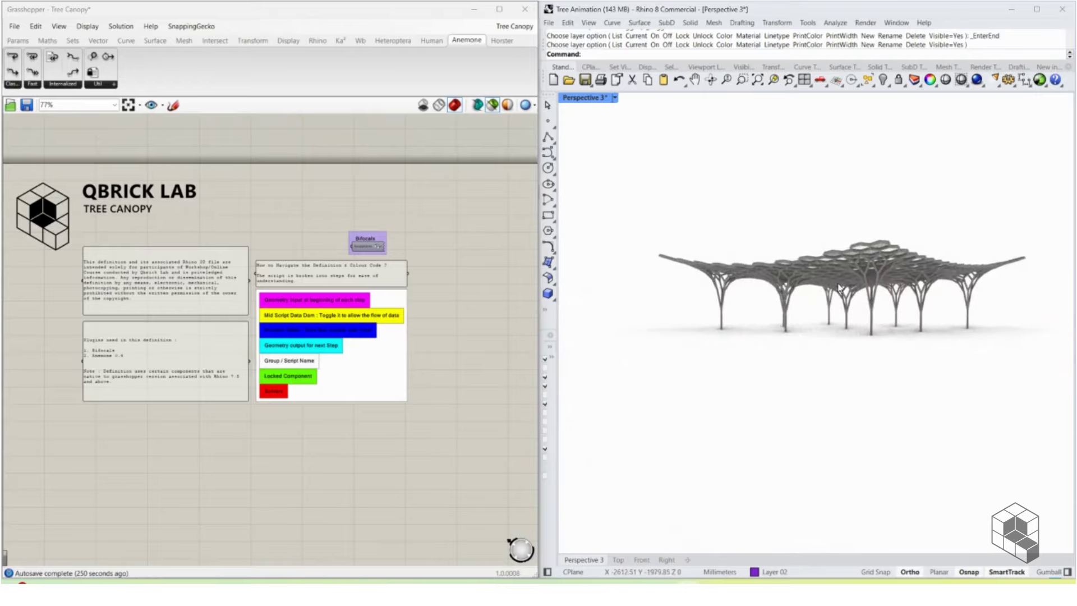
scroll(840, 287, up, 10)
scroll(793, 312, up, 5)
scroll(813, 306, up, 6)
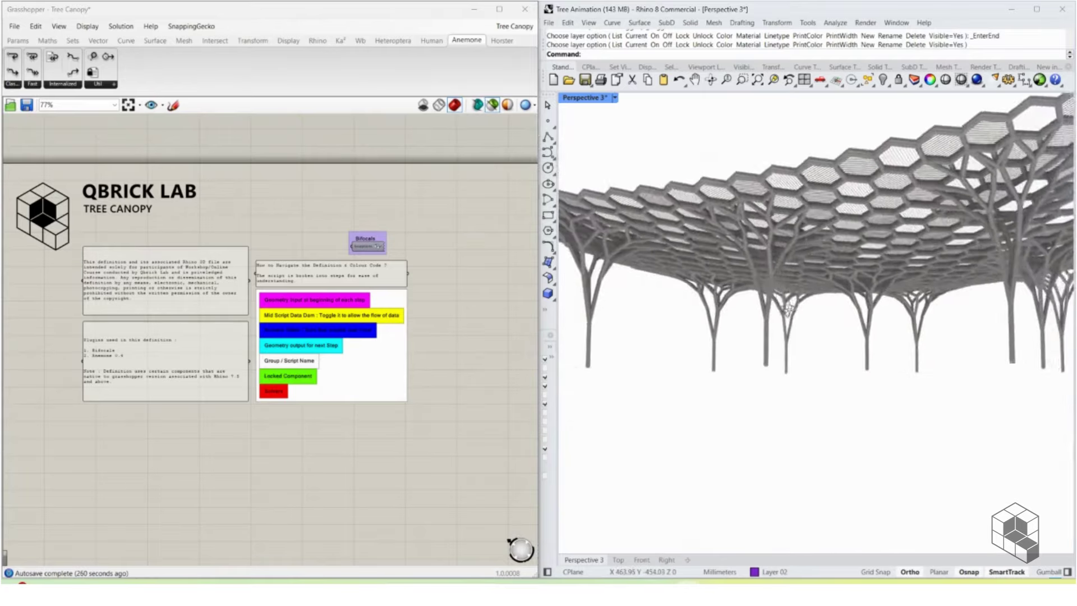
scroll(754, 351, up, 3)
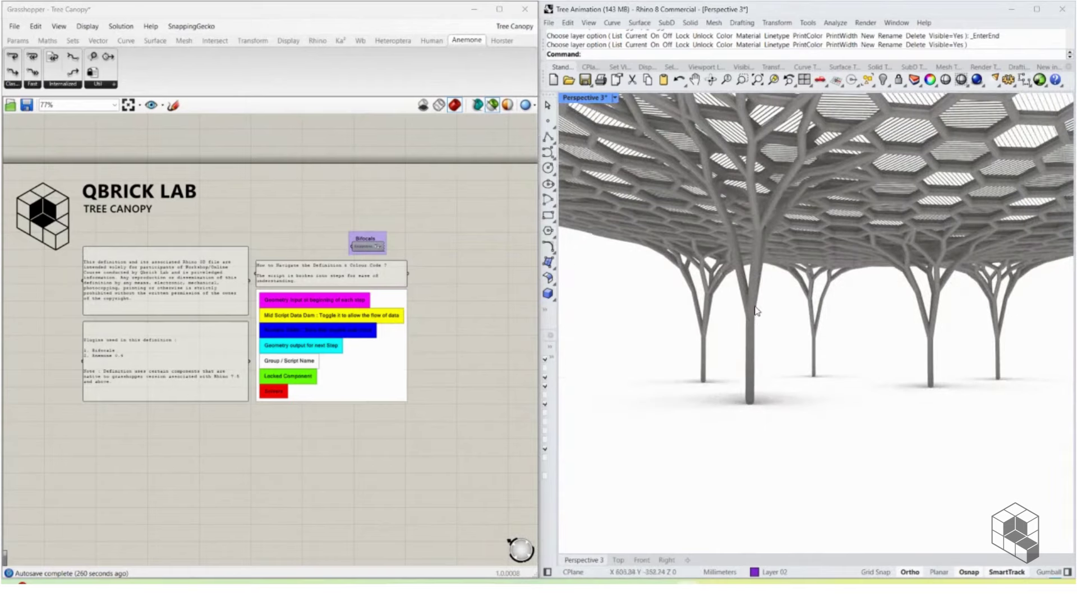
right_drag(766, 206, 766, 273)
scroll(752, 220, down, 10)
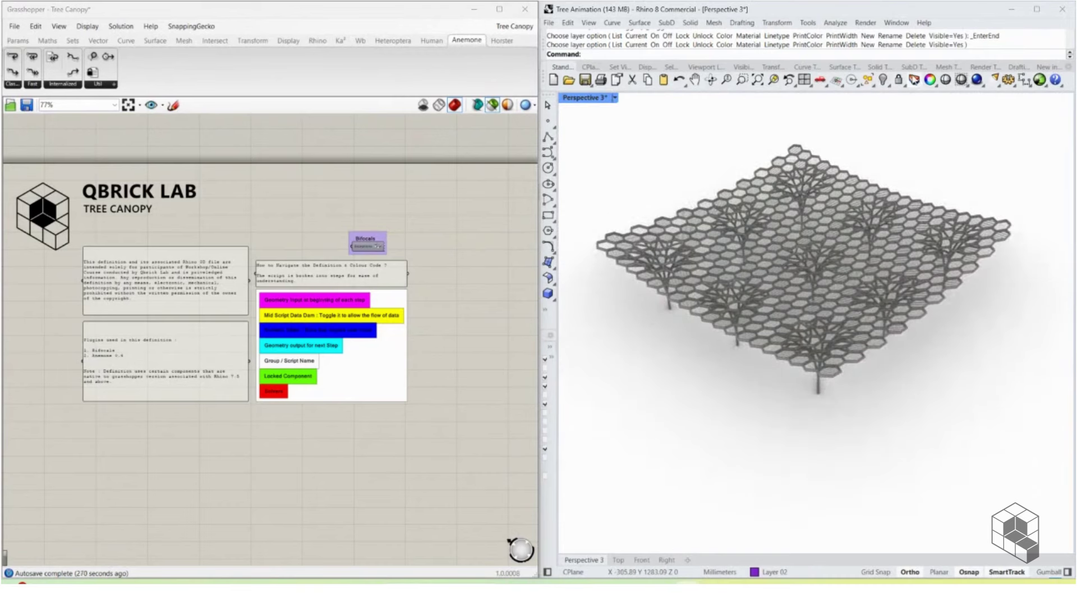
Step: Turn off the Default layer to hide the finished canopy geometry
click(914, 79)
click(916, 195)
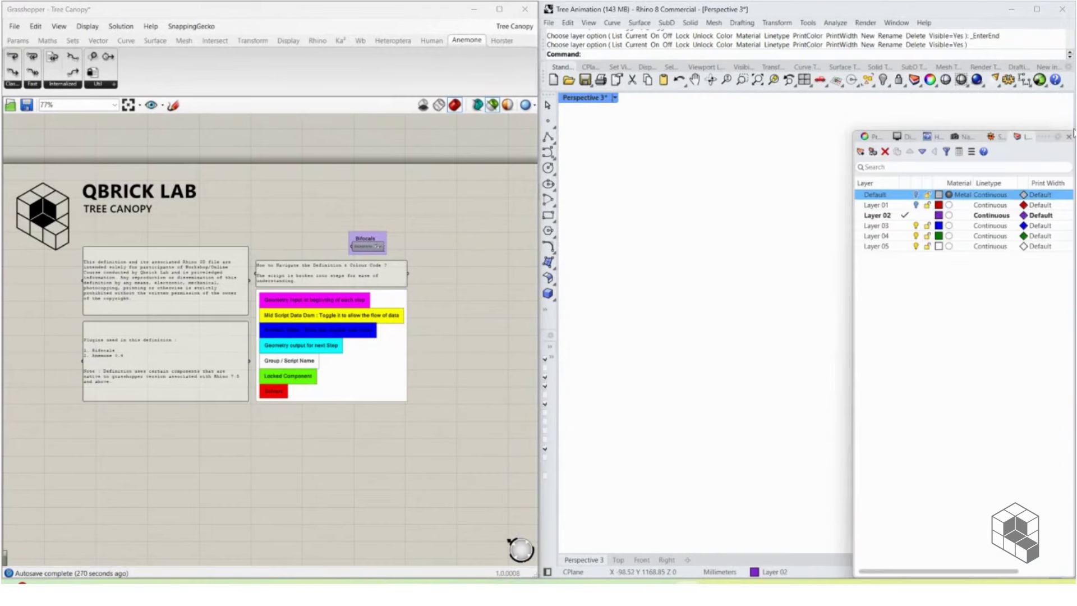
click(1069, 137)
Step: Preview the non-planar hexagonal curves output at the end of the Step 01 group in the Grasshopper definition
scroll(210, 251, down, 2)
scroll(210, 250, down, 9)
right_drag(387, 318, 202, 289)
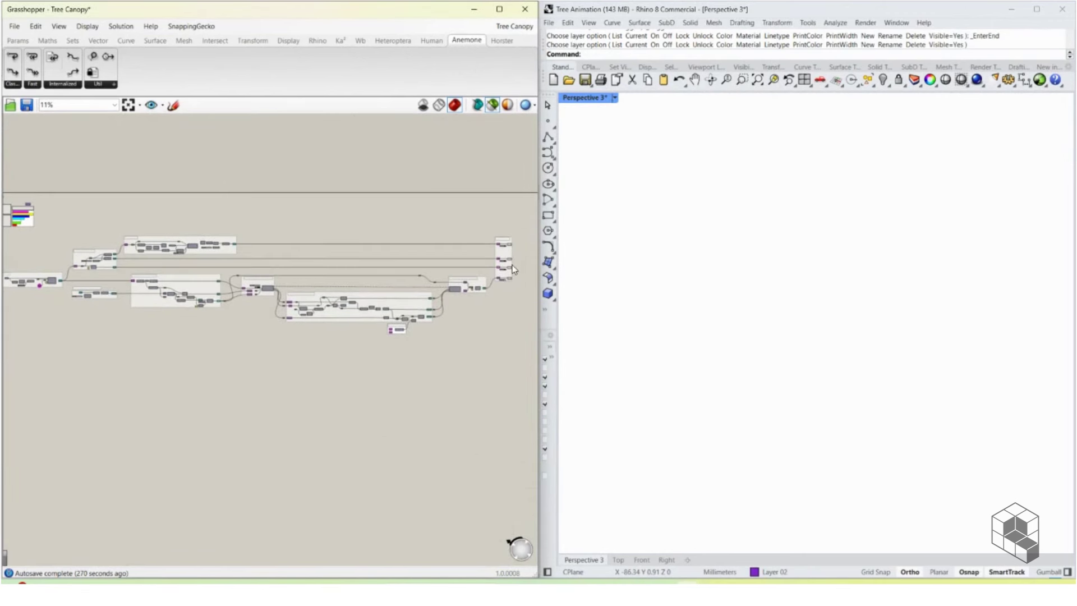
scroll(141, 350, up, 1)
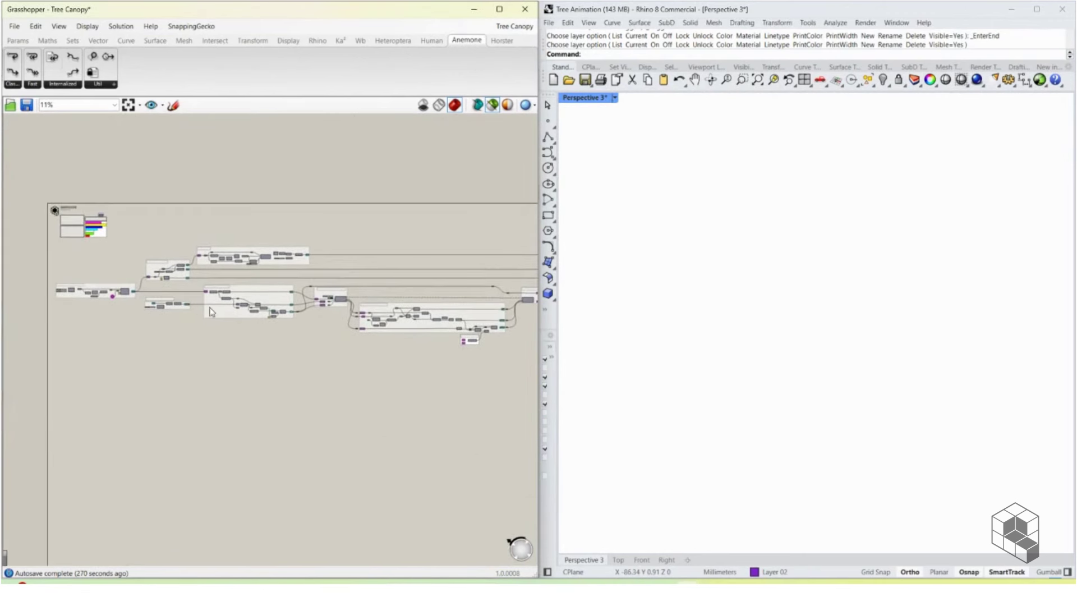
scroll(69, 291, up, 2)
scroll(69, 291, up, 6)
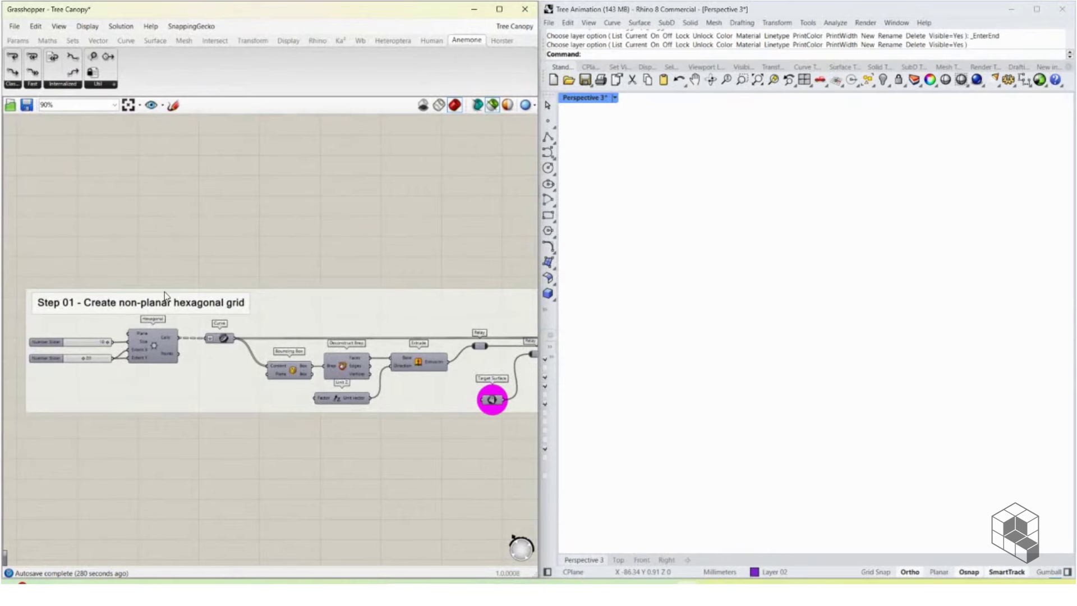
right_drag(388, 283, 198, 256)
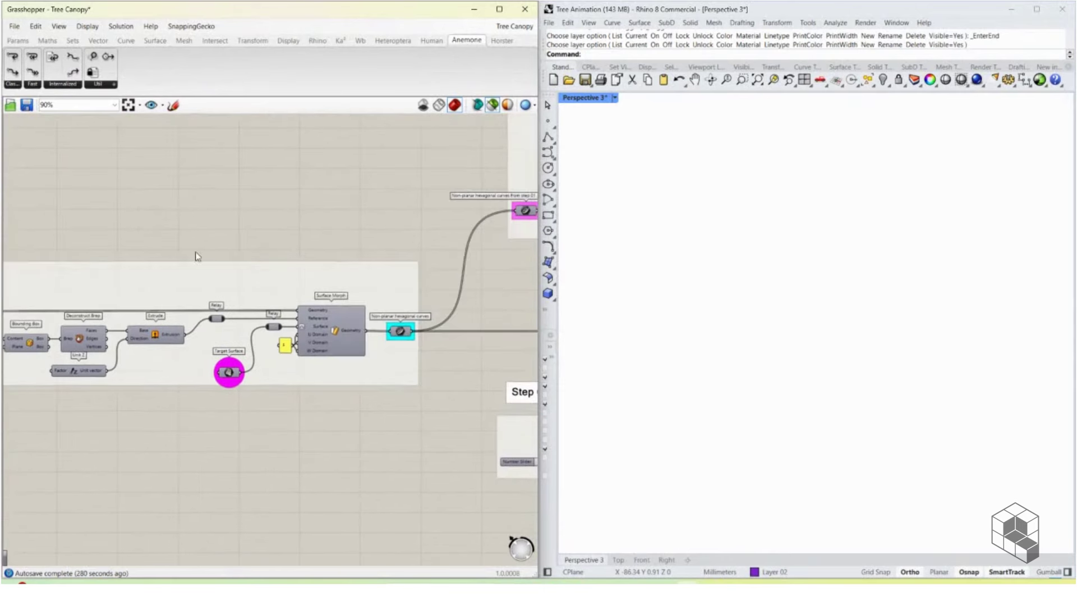
click(399, 332)
right_drag(749, 246, 813, 283)
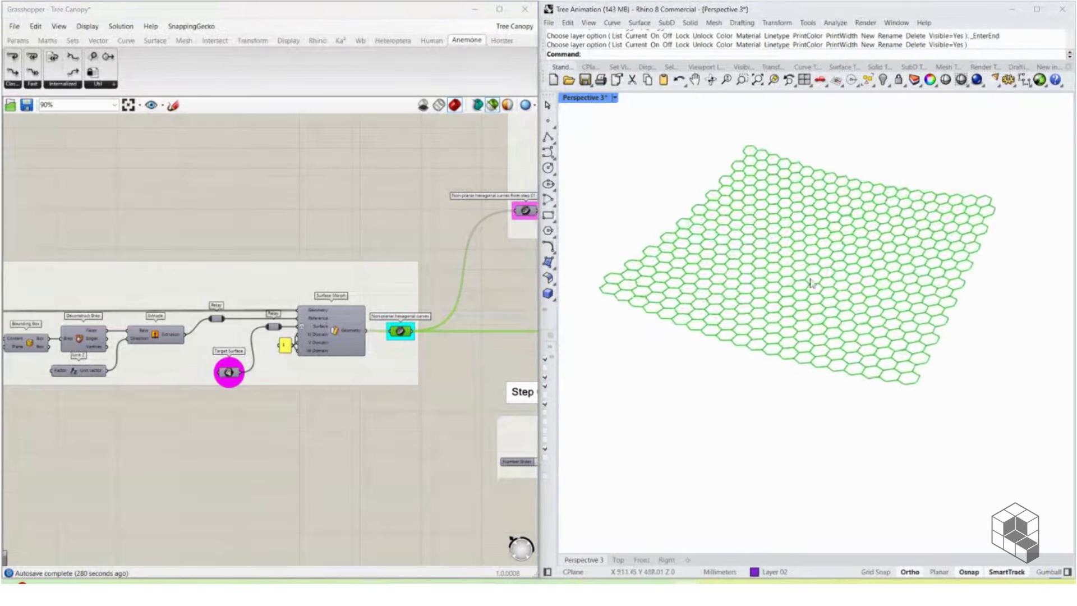
Step: Preview the flat cell grid of the Hexagonal component at the start of Step 01
scroll(814, 237, down, 6)
scroll(345, 241, down, 5)
right_drag(213, 241, 264, 245)
scroll(196, 280, up, 5)
scroll(197, 279, up, 2)
click(136, 308)
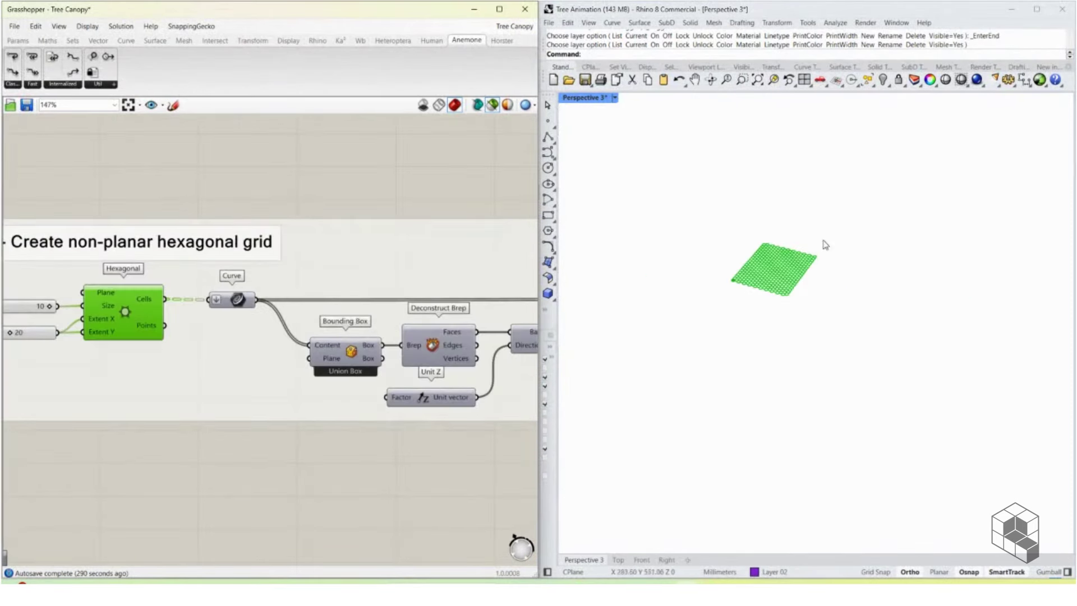
scroll(822, 243, up, 3)
Step: Preview the Target Surface input of Step 01 and inspect its curvature in the Rhino viewport
right_drag(453, 294, 119, 270)
click(351, 377)
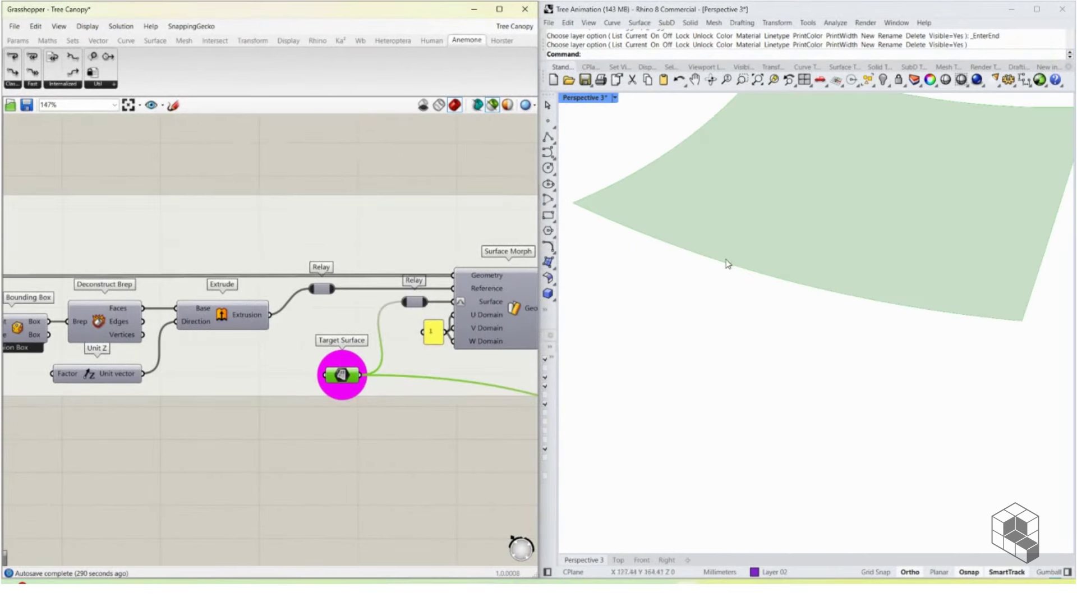
scroll(727, 263, down, 5)
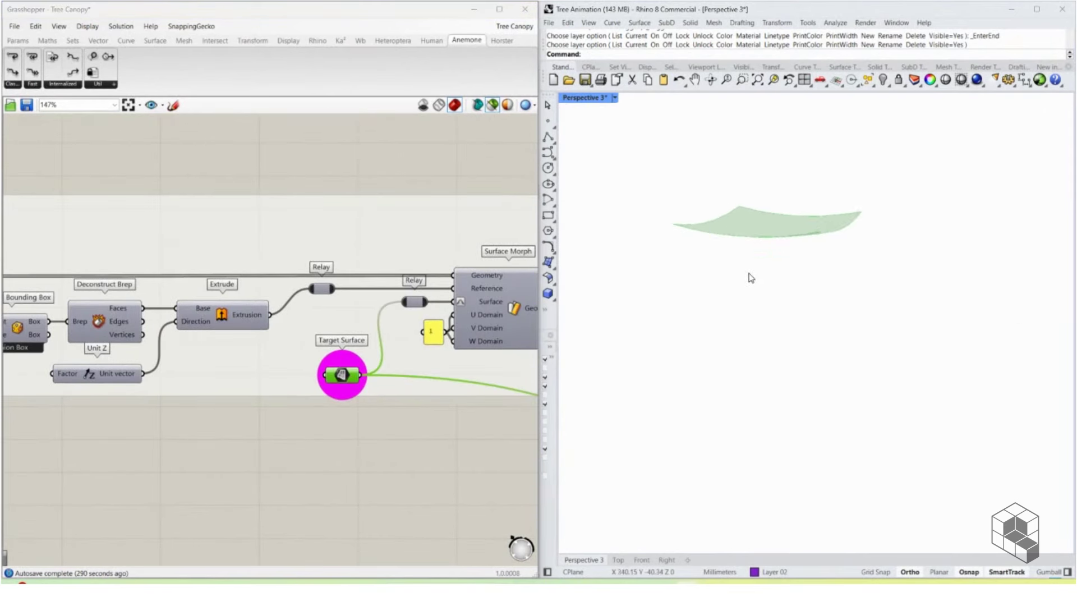
scroll(751, 278, up, 2)
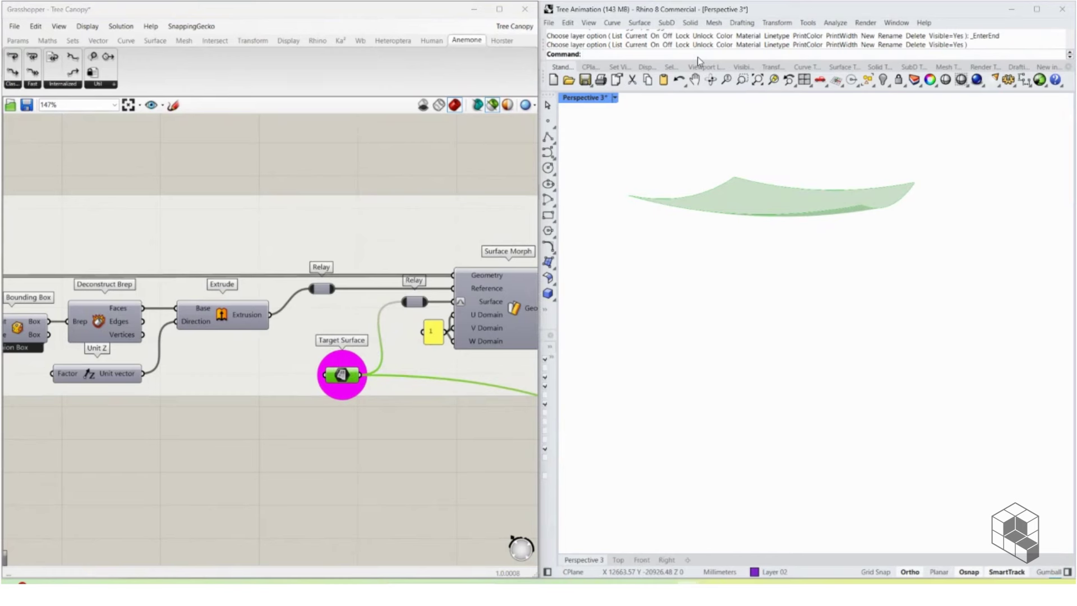
Step: Restore the four-viewport layout, set the Perspective 3 viewport to the standard Perspective view and maximize it
click(615, 97)
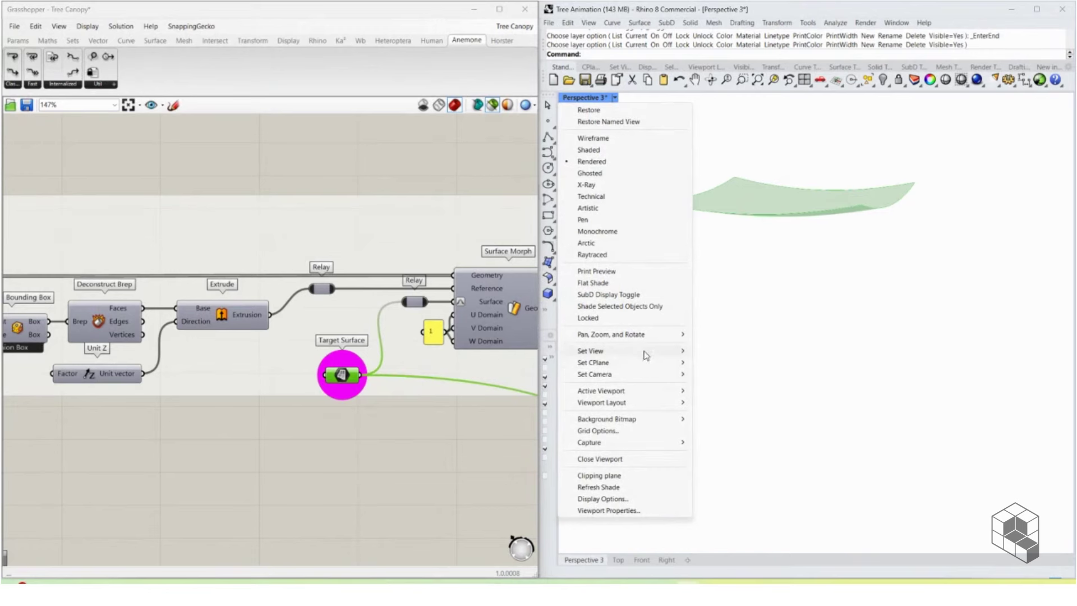
click(589, 110)
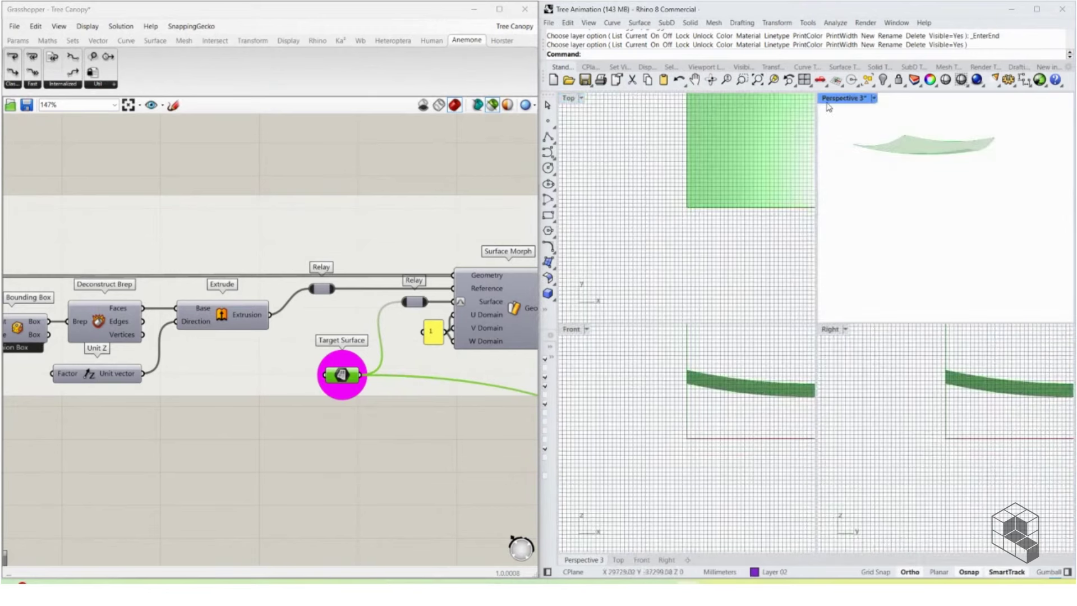
click(874, 98)
mouse_move(871, 352)
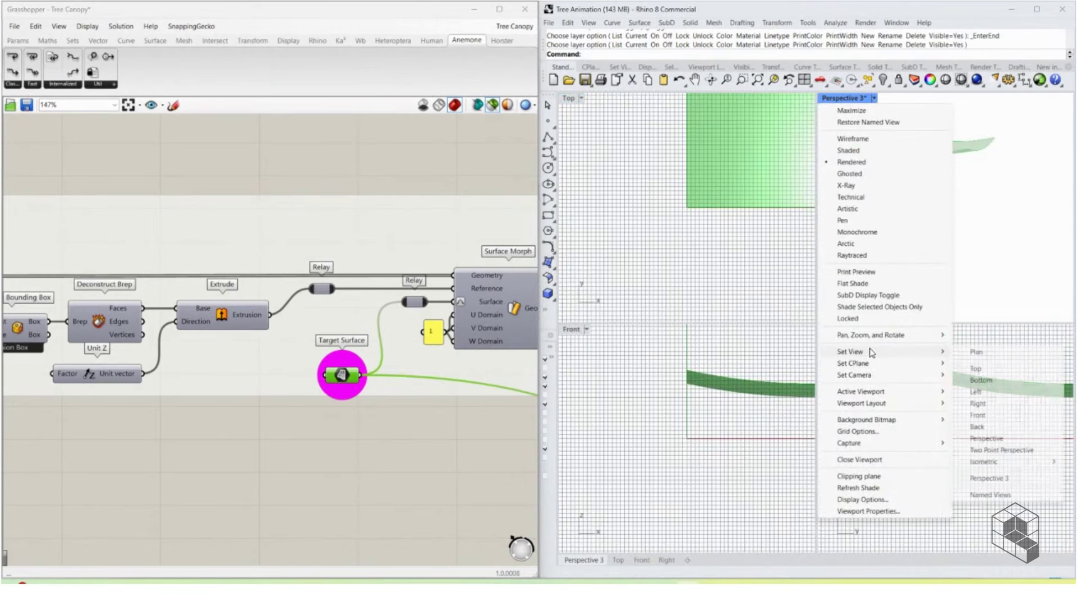
click(986, 438)
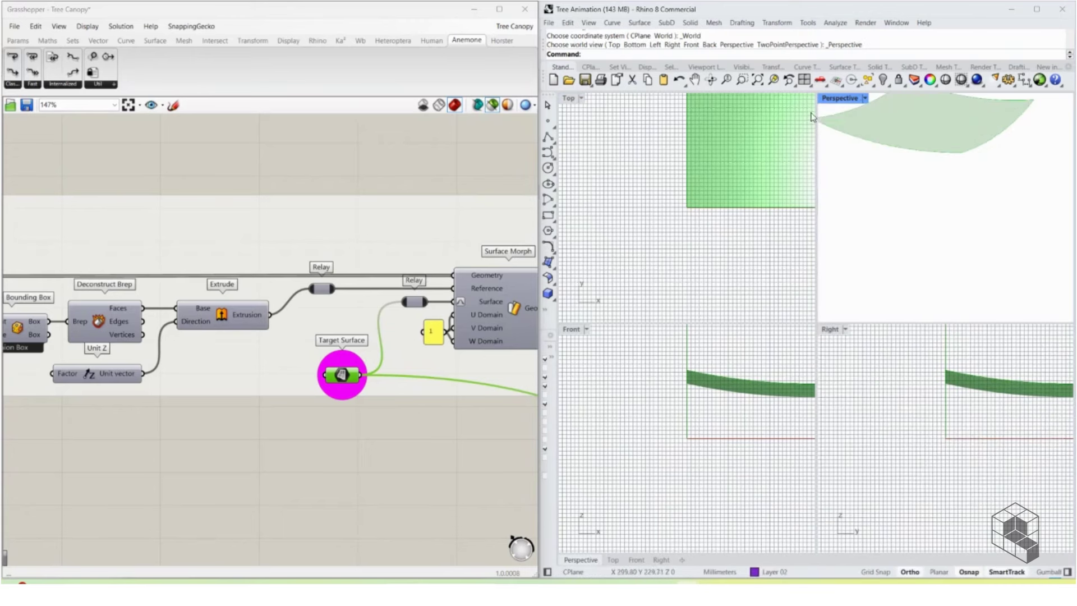
double_click(840, 99)
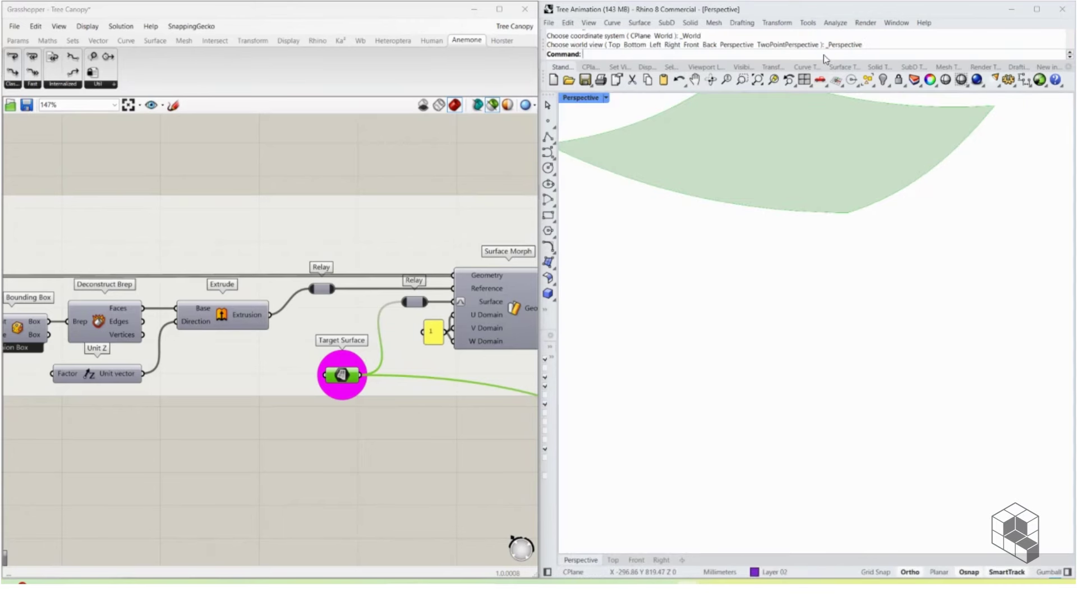
Step: Use the Grid command to show the grid, grid axes and world axes in the active viewport
text(Grid)
key(Return)
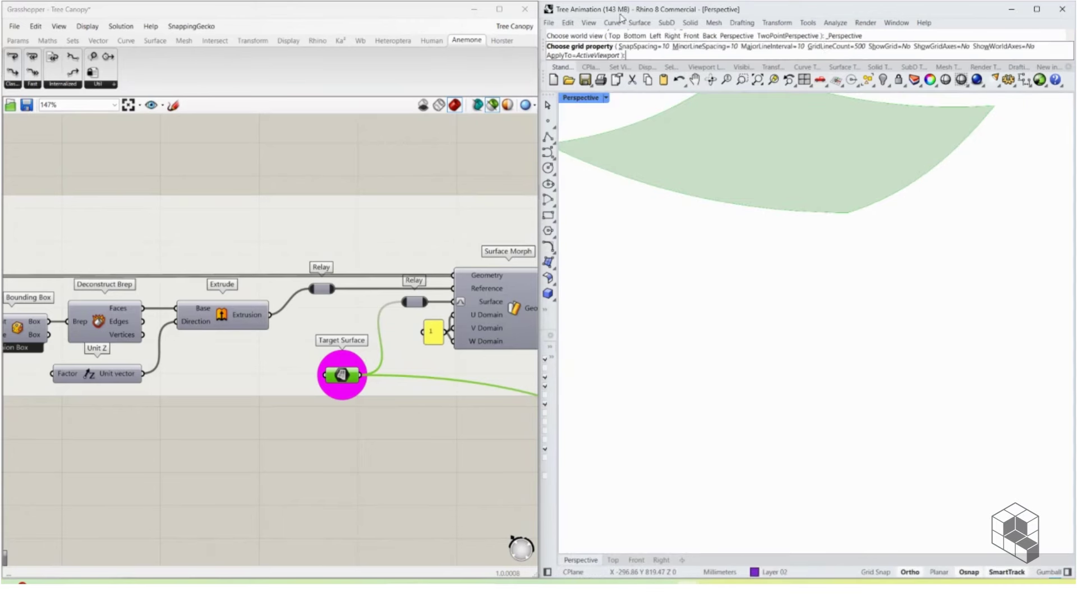
click(887, 47)
click(940, 47)
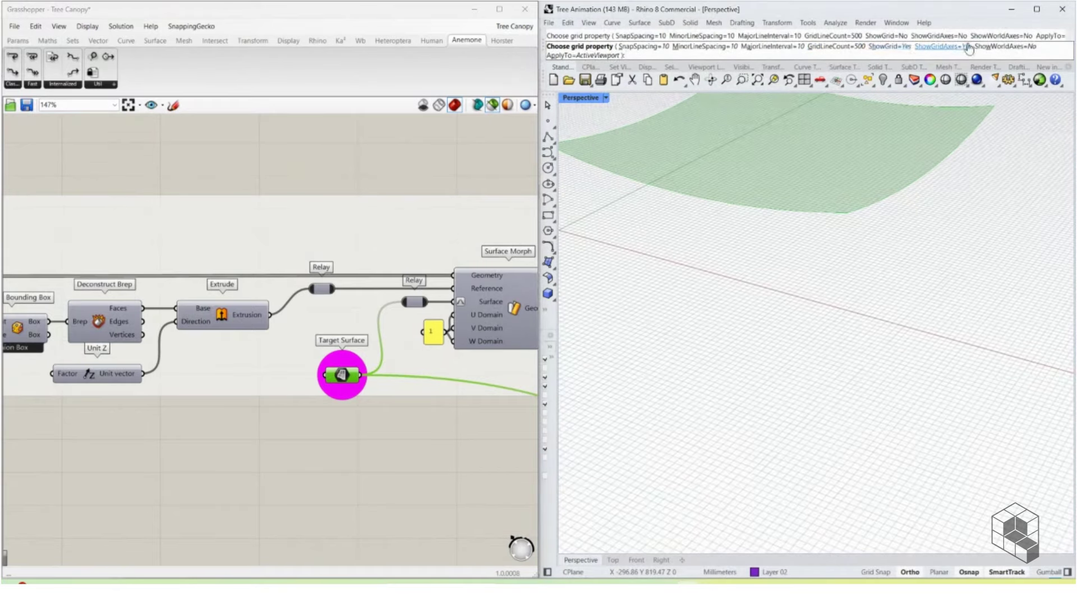
click(991, 48)
scroll(800, 314, down, 6)
right_drag(786, 291, 812, 259)
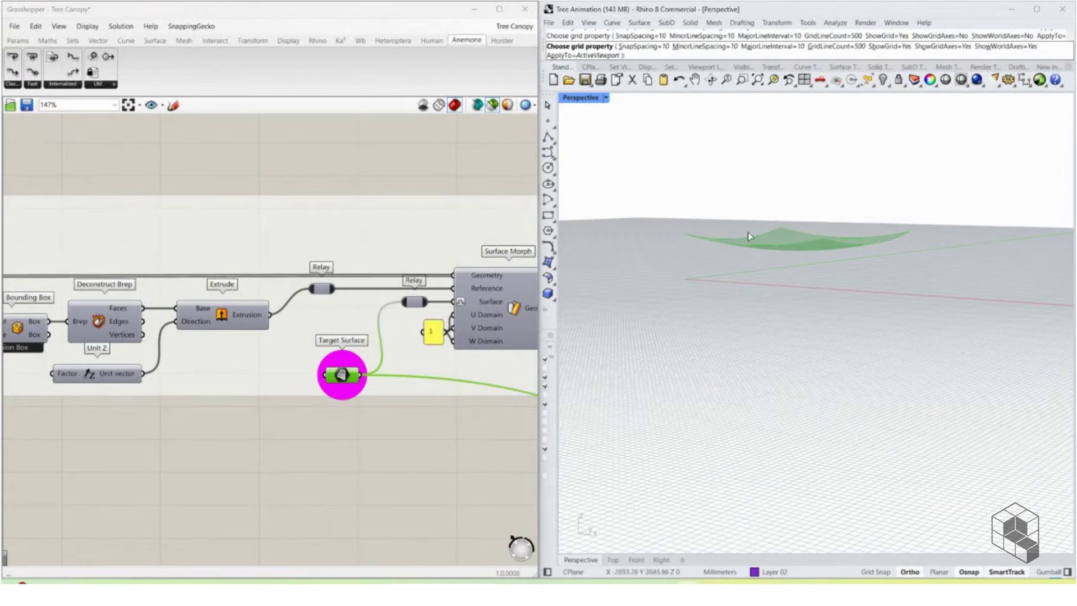
Step: Compare the flat hexagonal grid with the curved target surface by previewing the Hexagonal and Target Surface components
scroll(236, 326, down, 4)
scroll(136, 301, up, 4)
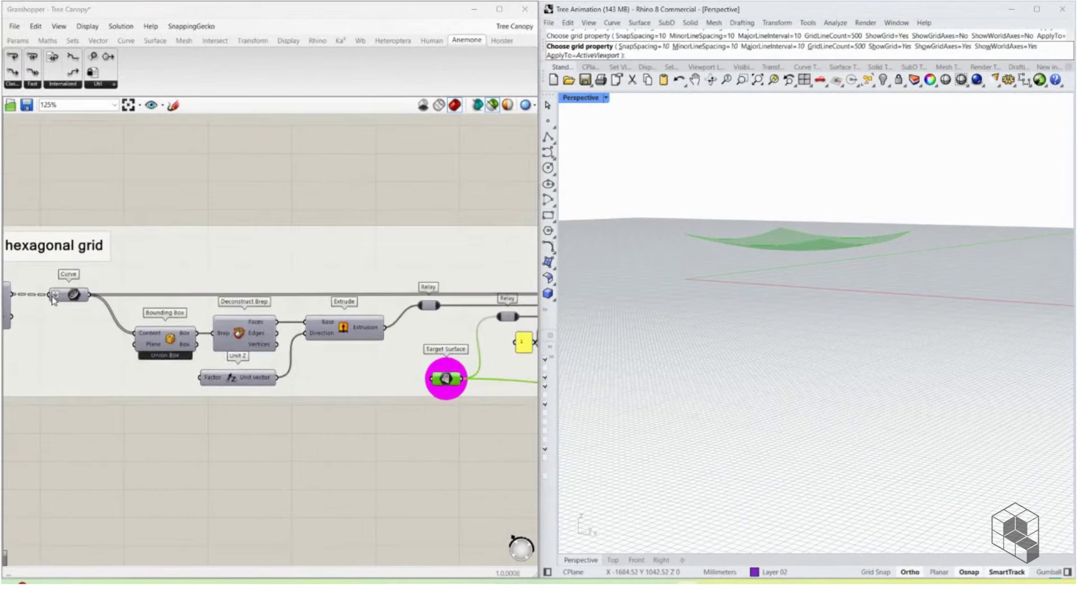
click(147, 291)
right_drag(710, 297, 716, 392)
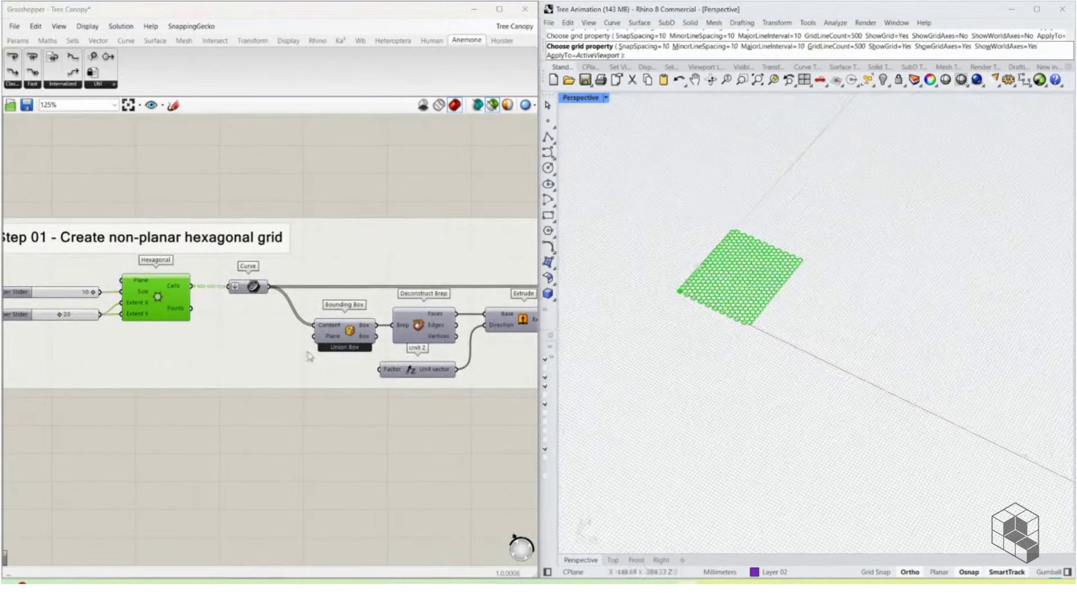
right_drag(309, 322, 111, 303)
click(421, 351)
right_drag(462, 298, 208, 297)
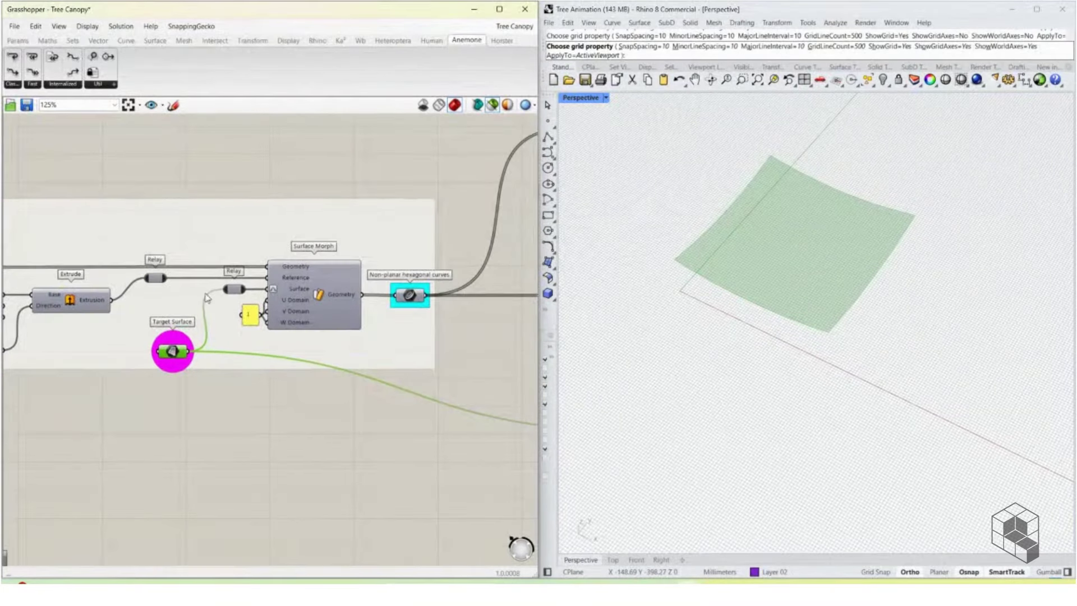
Step: Preview the Surface Morph result and the non-planar hexagonal curves it feeds
click(321, 283)
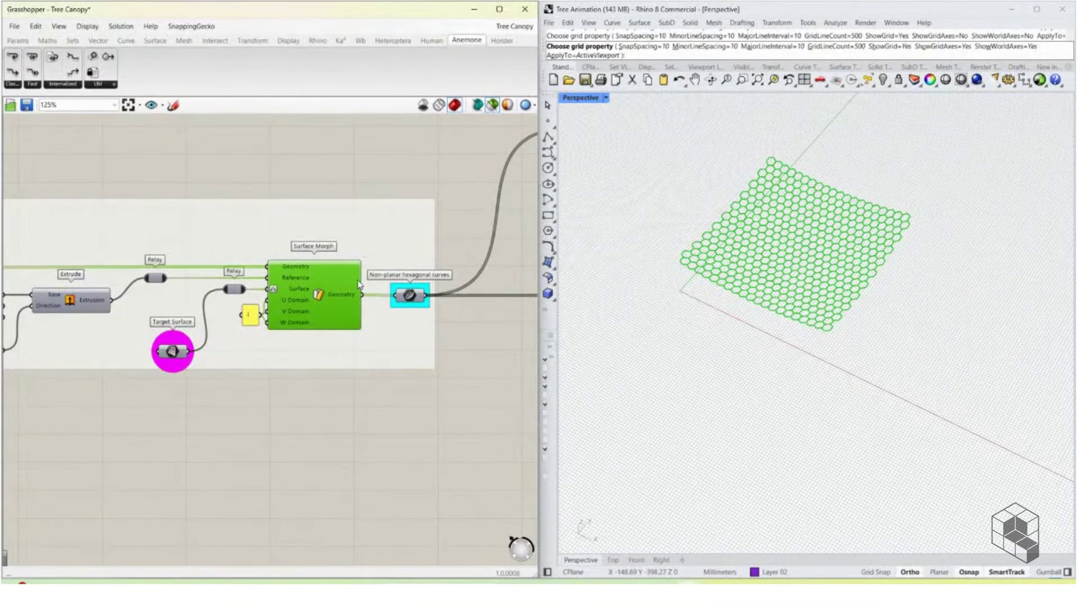
right_drag(792, 331, 795, 282)
click(413, 297)
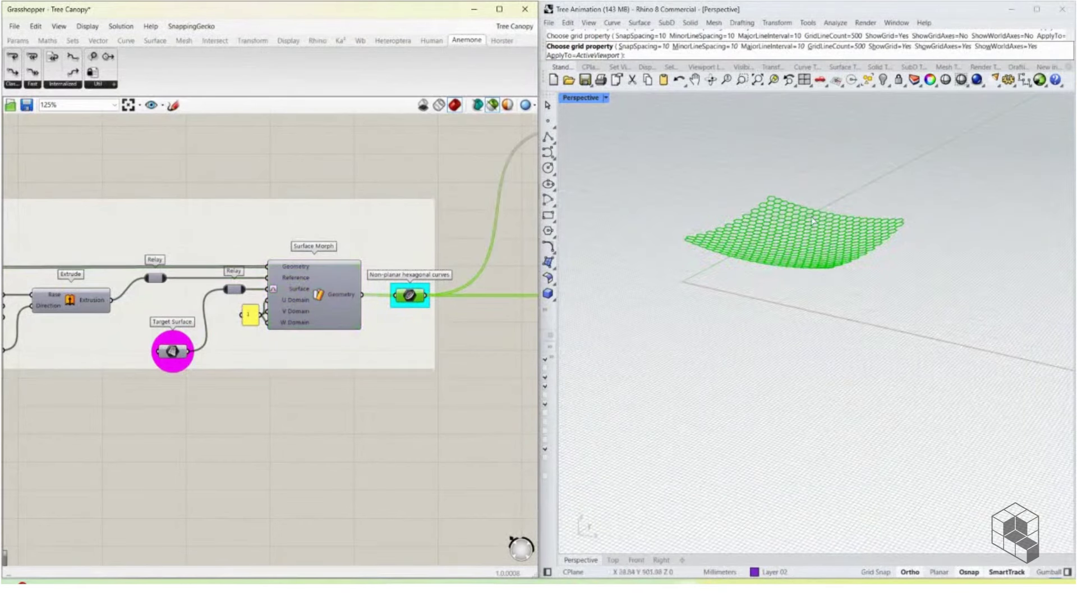
scroll(812, 220, up, 3)
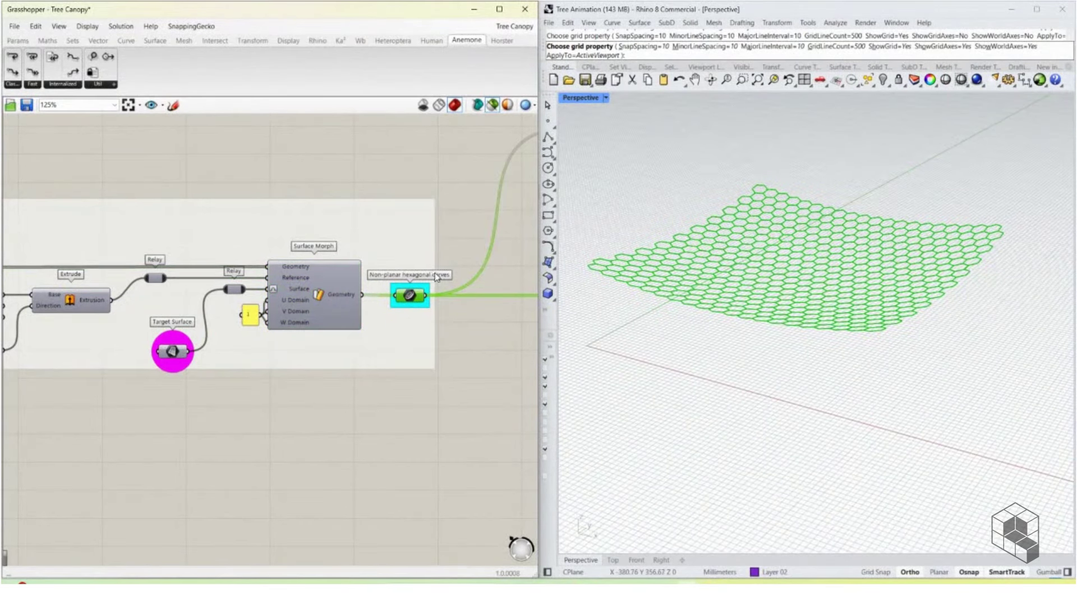
Step: Preview the Target surface input of the Step 02 group that creates reference points for columns
scroll(436, 273, down, 5)
scroll(173, 245, up, 4)
right_drag(406, 243, 143, 236)
right_drag(445, 253, 226, 263)
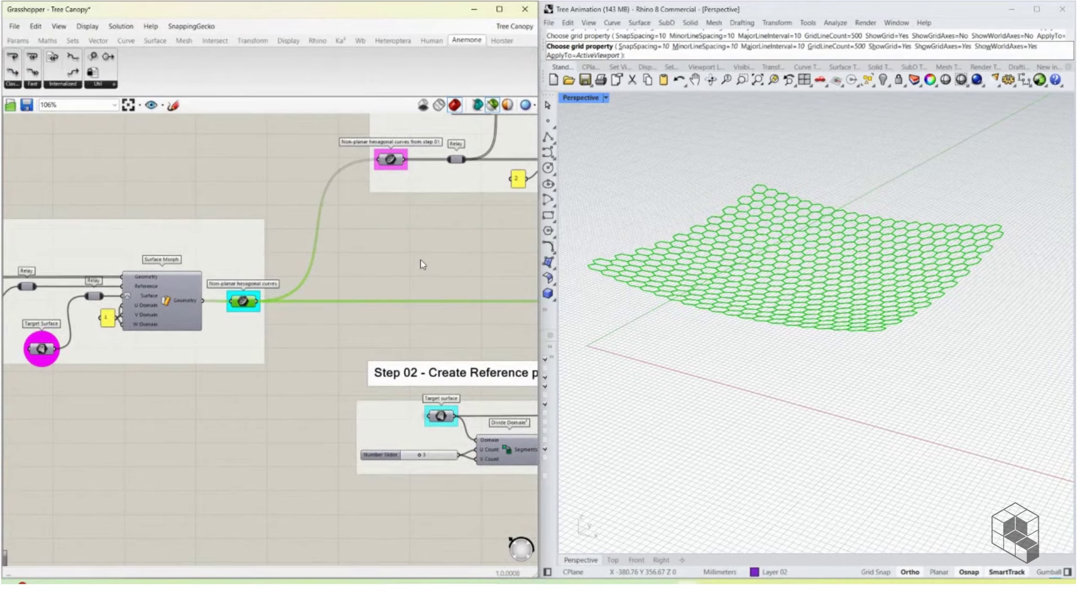
right_drag(397, 256, 196, 370)
scroll(170, 312, down, 3)
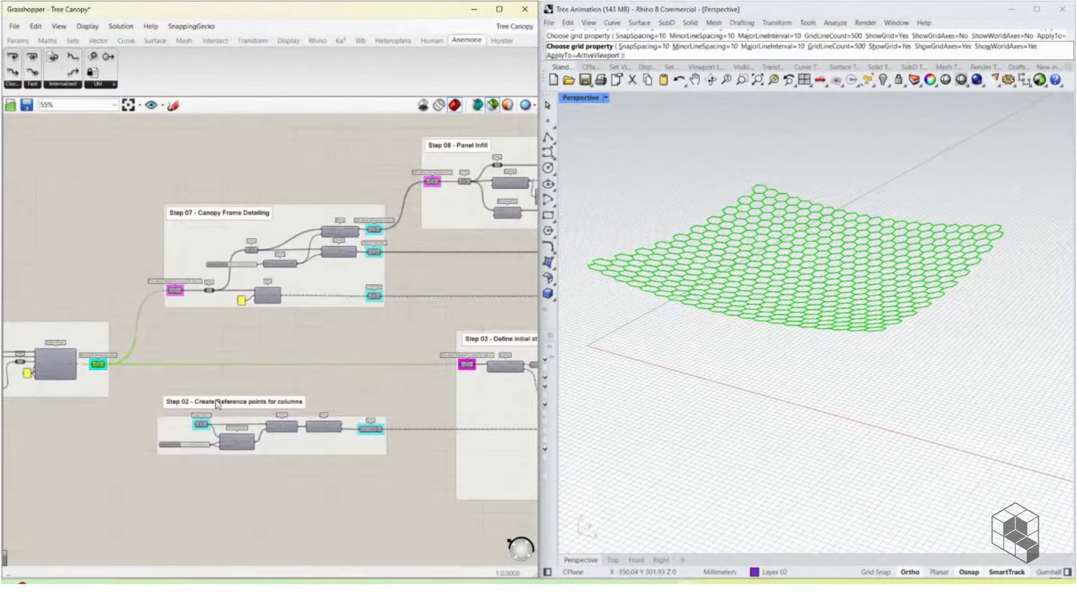
scroll(247, 448, up, 3)
click(149, 391)
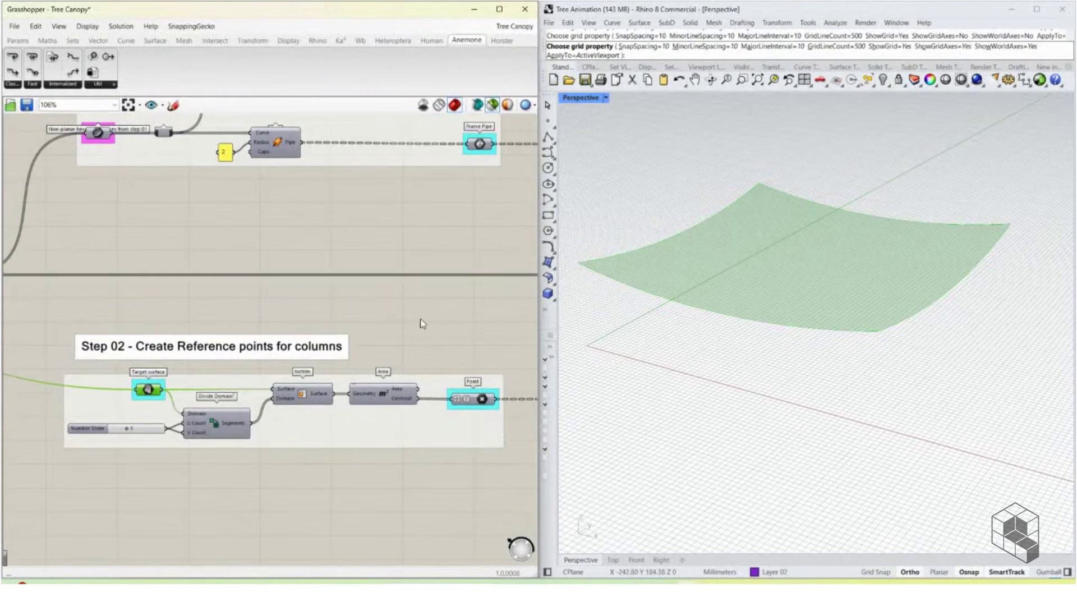
click(547, 121)
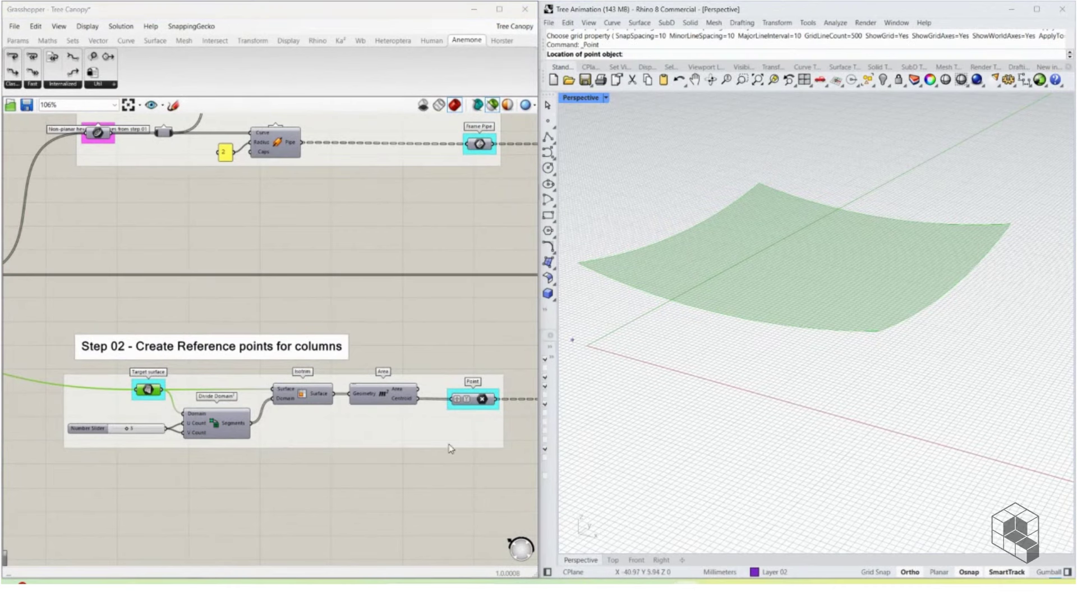
key(Escape)
Step: Preview the Isotrim surface subdivisions and the Area centroids in the Step 02 group
drag(155, 396, 159, 396)
click(298, 400)
right_drag(760, 233, 827, 220)
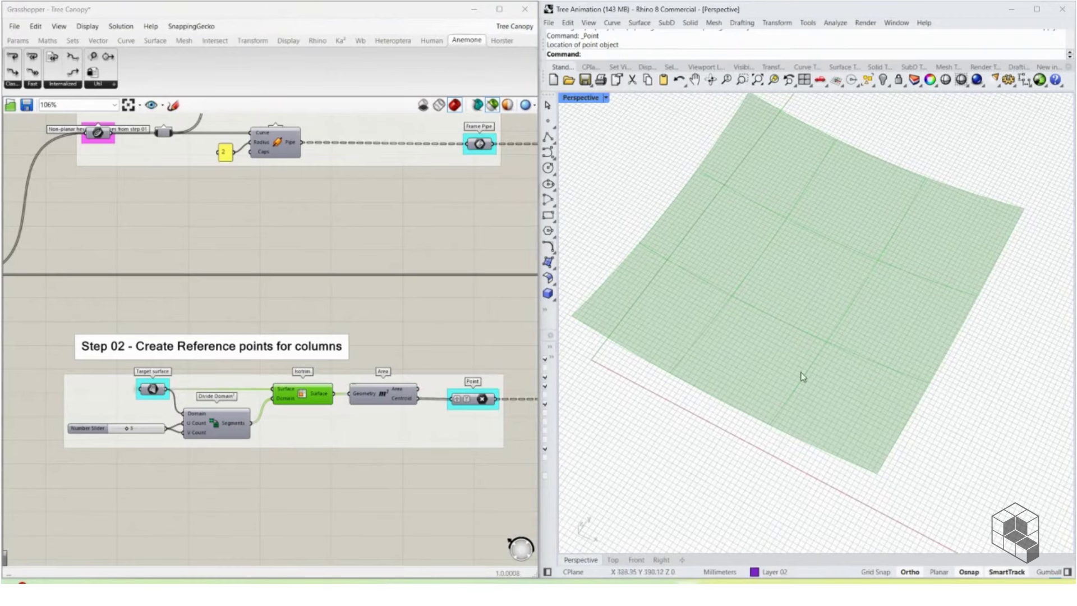
scroll(455, 393, up, 3)
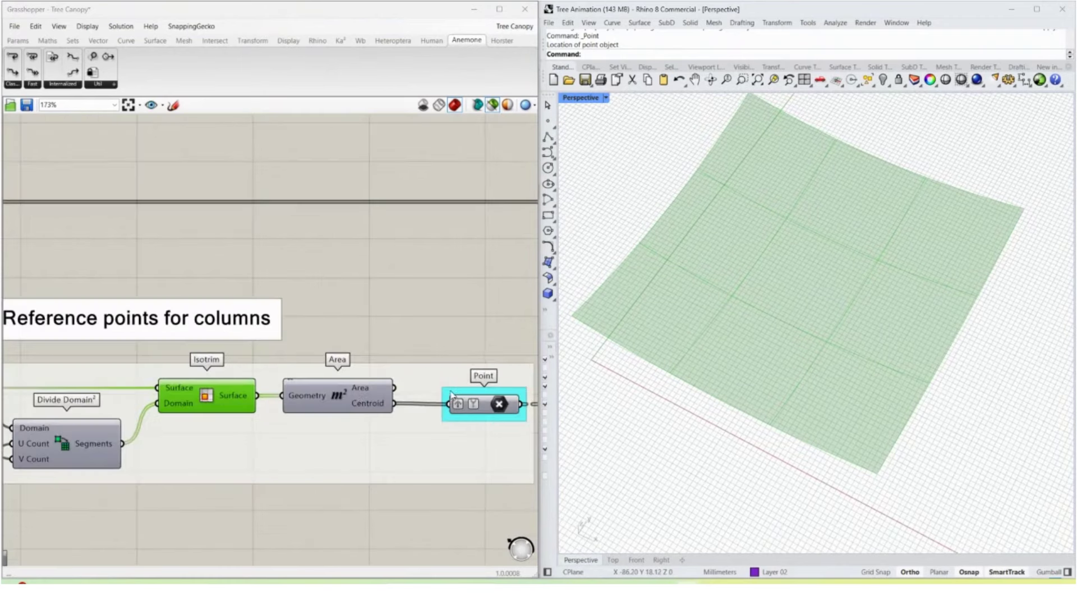
click(359, 395)
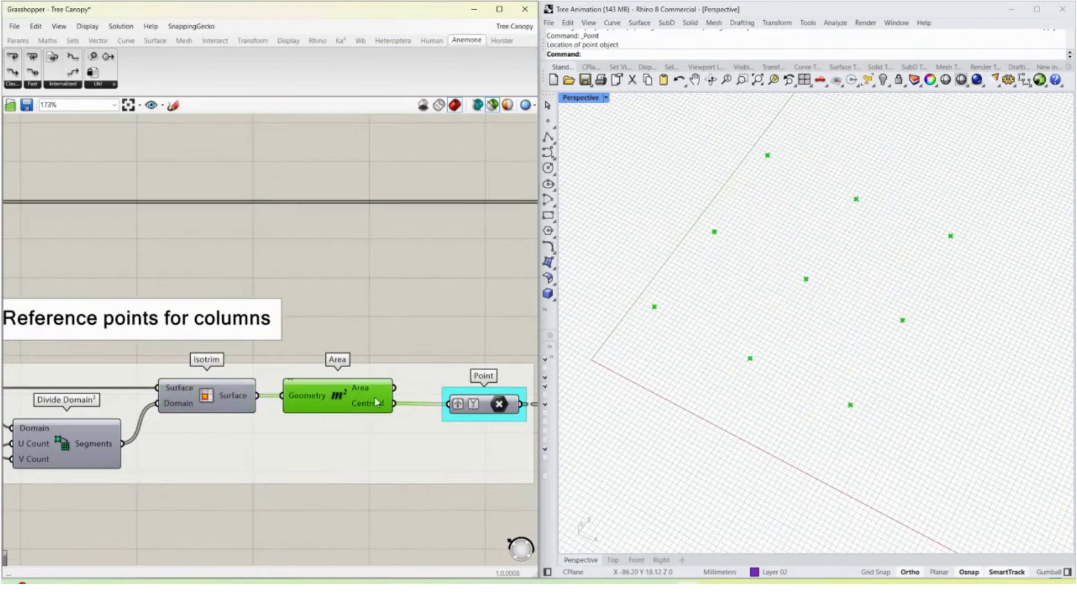
Step: Preview the Point output of the Step 02 group that holds the column reference points
click(491, 409)
right_drag(513, 328, 276, 290)
right_drag(849, 254, 830, 296)
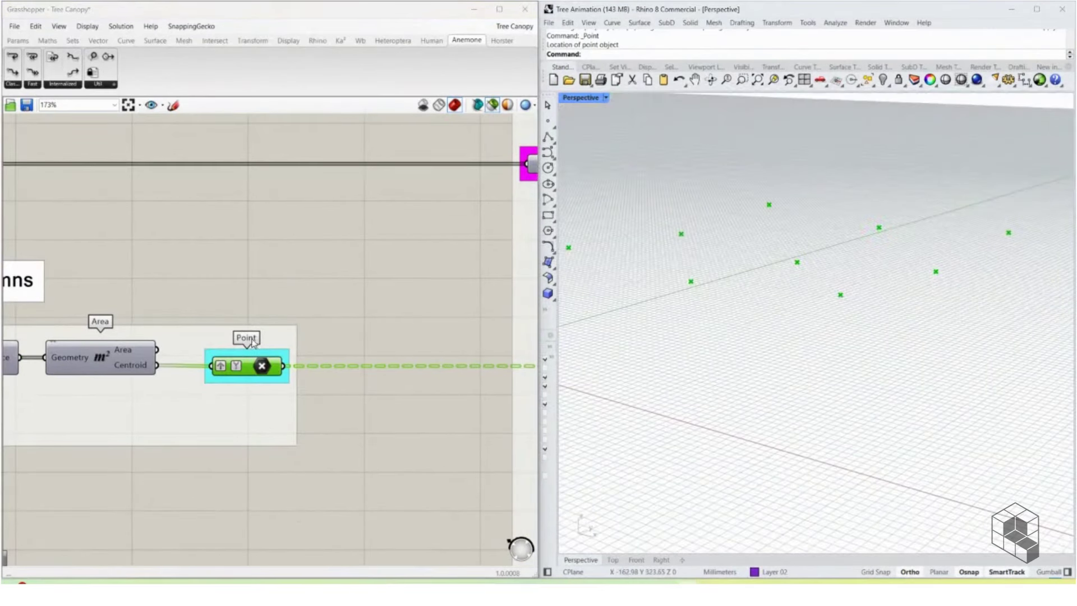
Step: Preview the non-planar hexagonal curves input of the Step 03 group that defines the initial start data for the loop
scroll(272, 342, down, 5)
right_drag(259, 288, 133, 307)
scroll(421, 367, down, 3)
scroll(270, 325, up, 4)
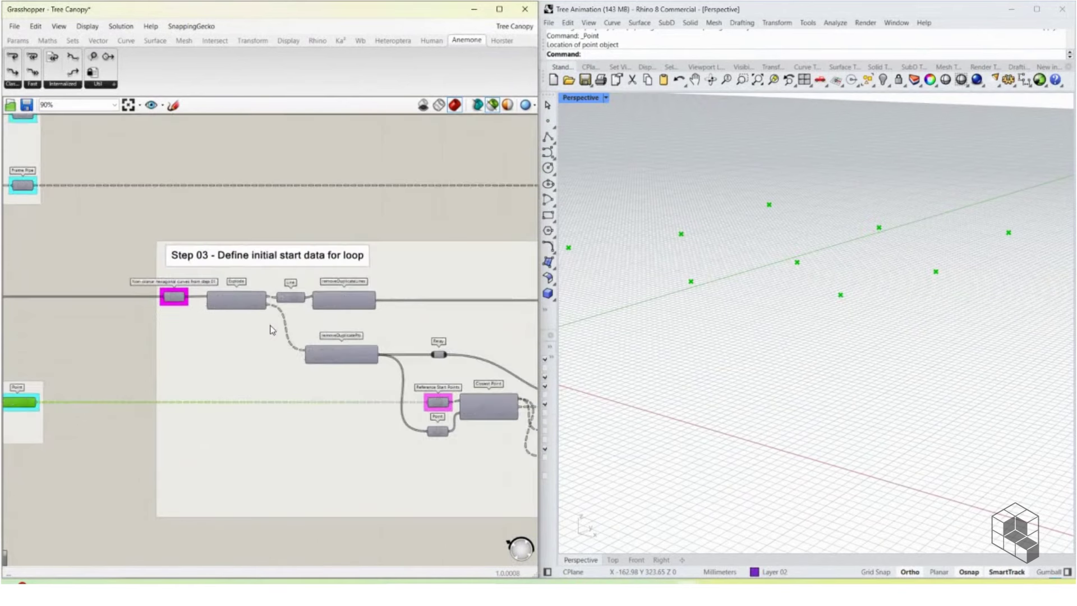
click(175, 296)
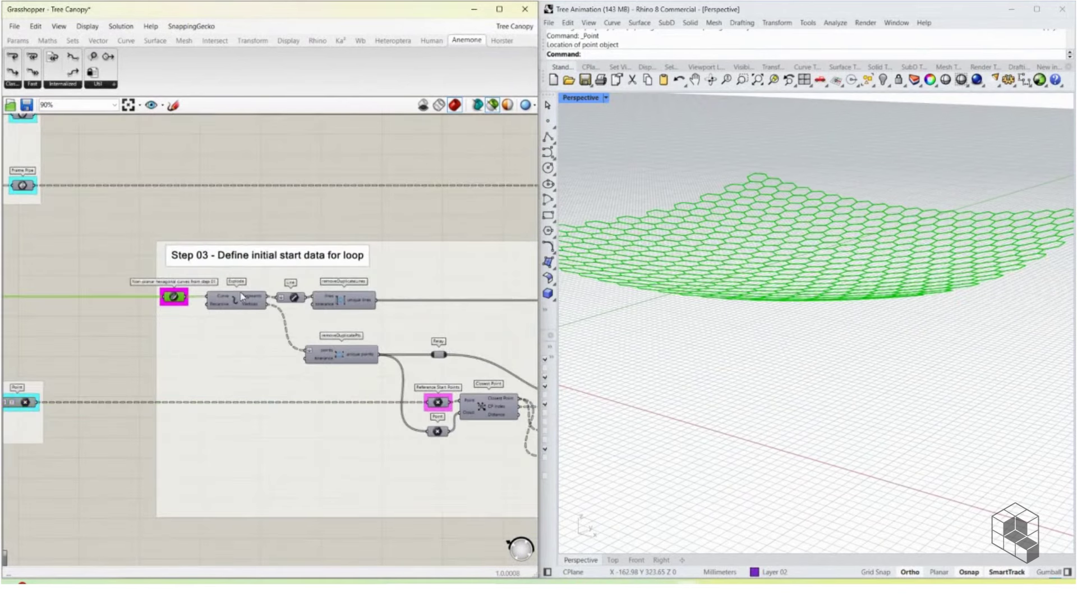
scroll(171, 283, down, 4)
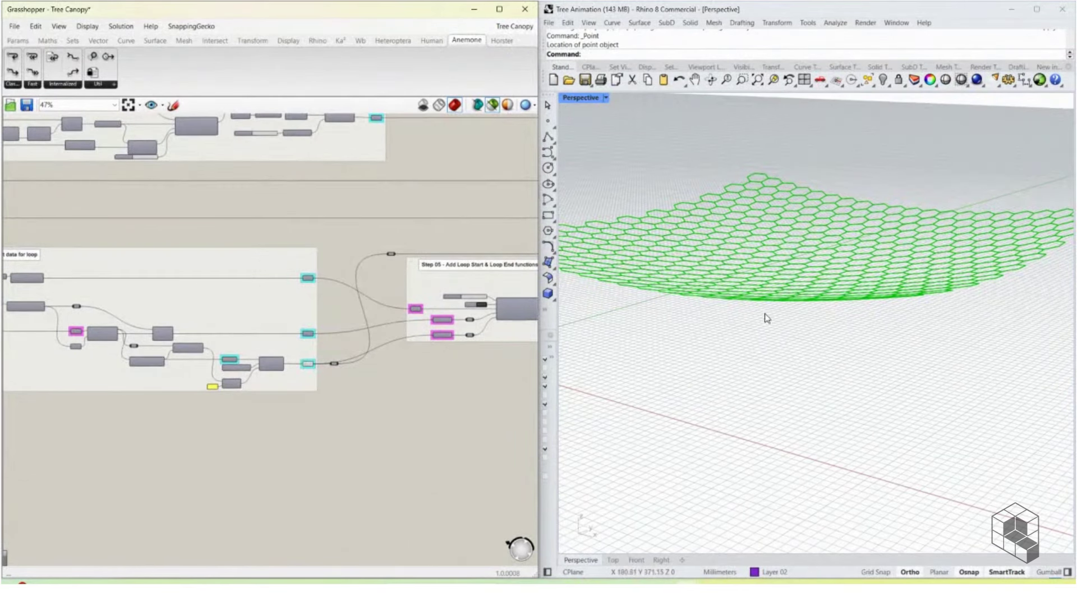
scroll(168, 320, up, 5)
mouse_move(168, 321)
right_drag(793, 235, 758, 231)
right_drag(822, 248, 779, 271)
Step: Preview the Explode segments and vertices and the unique lines from removeDuplicateLines, examining the hexagon edges up close
click(289, 326)
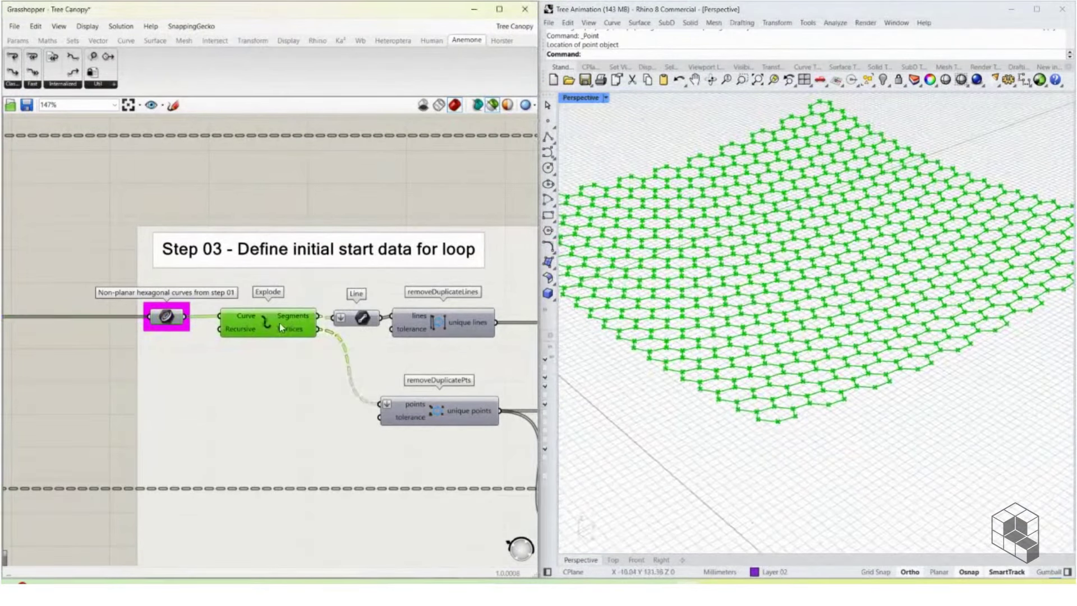
click(438, 326)
right_drag(494, 321, 288, 290)
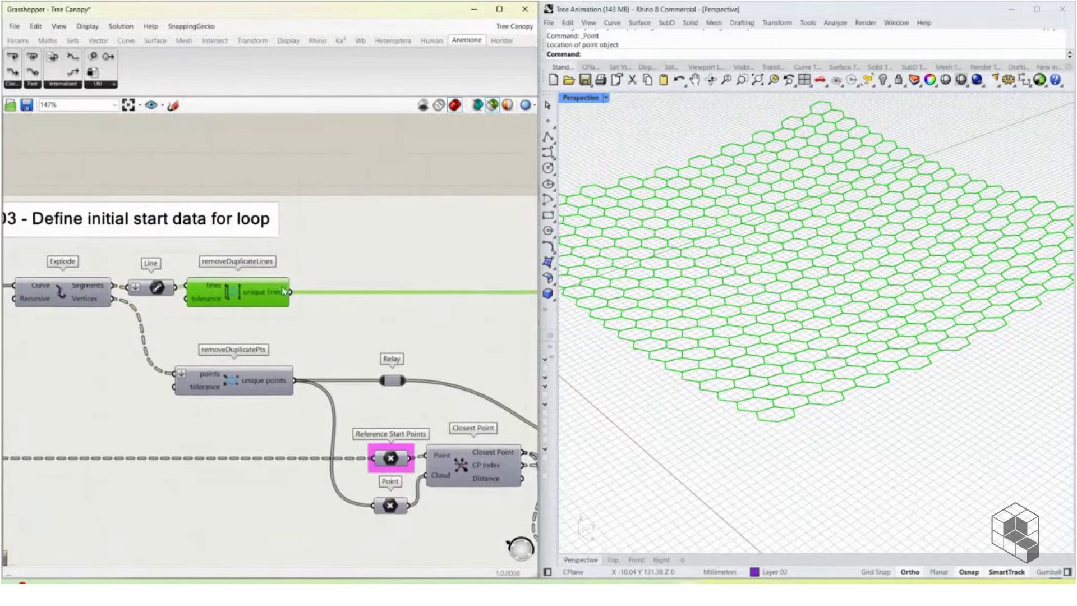
right_drag(765, 209, 802, 294)
scroll(800, 292, up, 3)
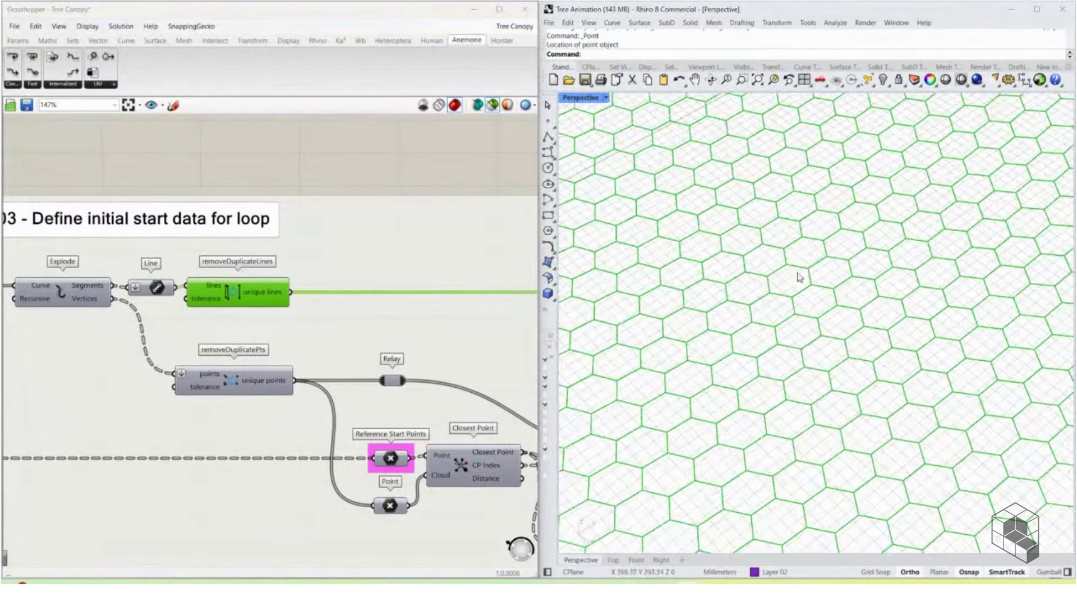
scroll(815, 296, up, 3)
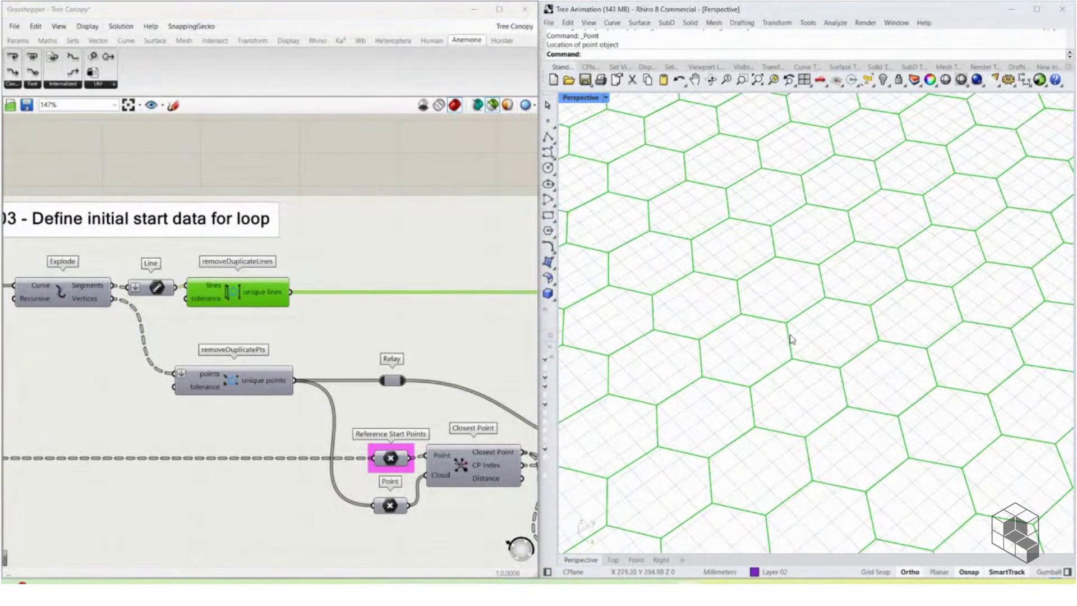
drag(234, 291, 239, 292)
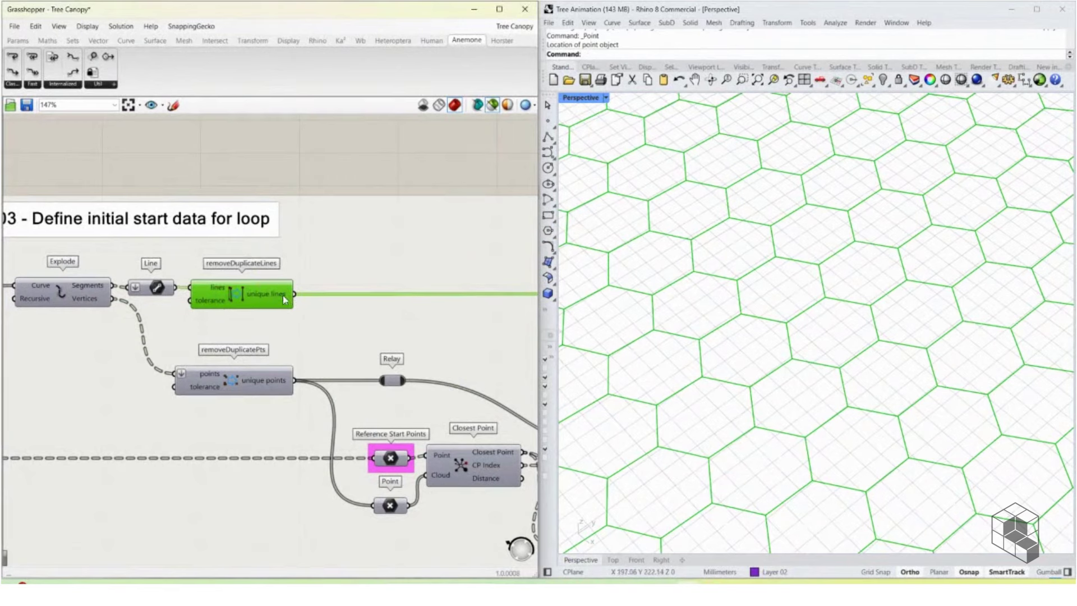
Step: Preview the unique points from removeDuplicatePts and examine them across the whole grid
drag(218, 381, 227, 381)
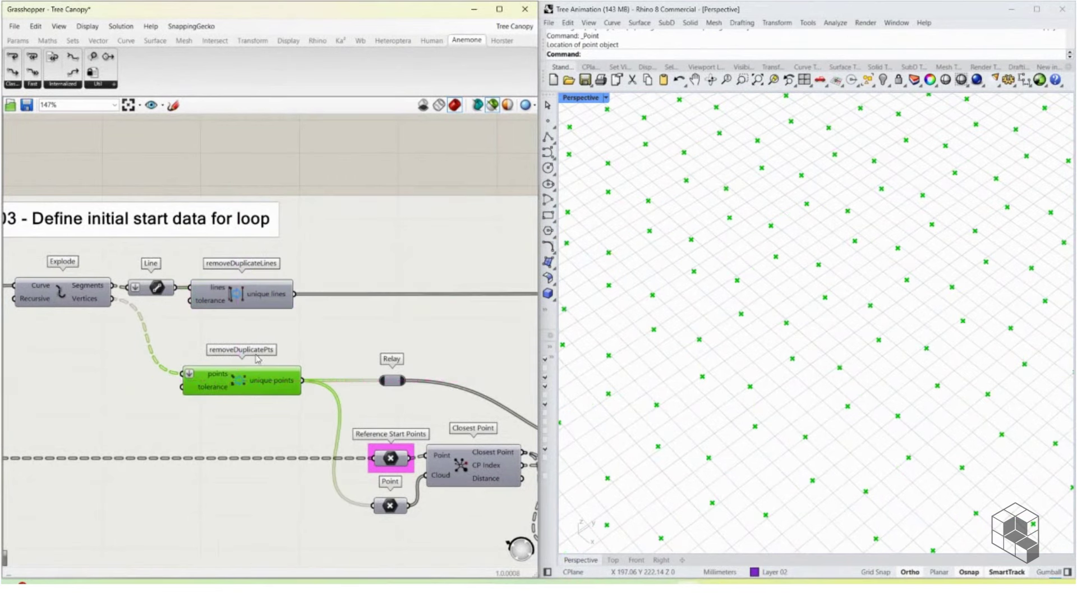
scroll(763, 280, down, 3)
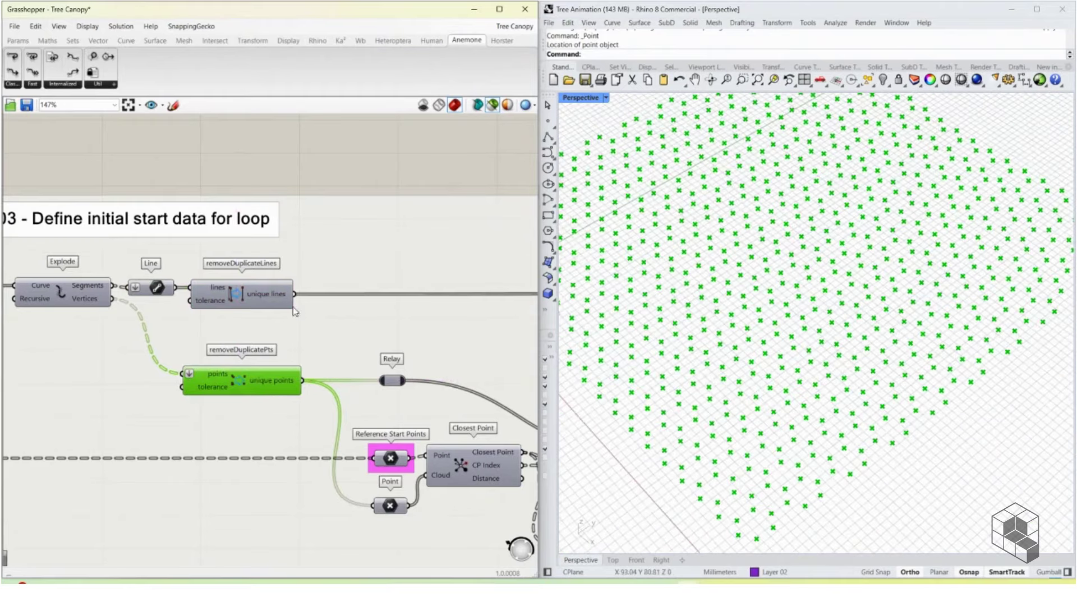
scroll(790, 283, up, 3)
scroll(789, 286, down, 3)
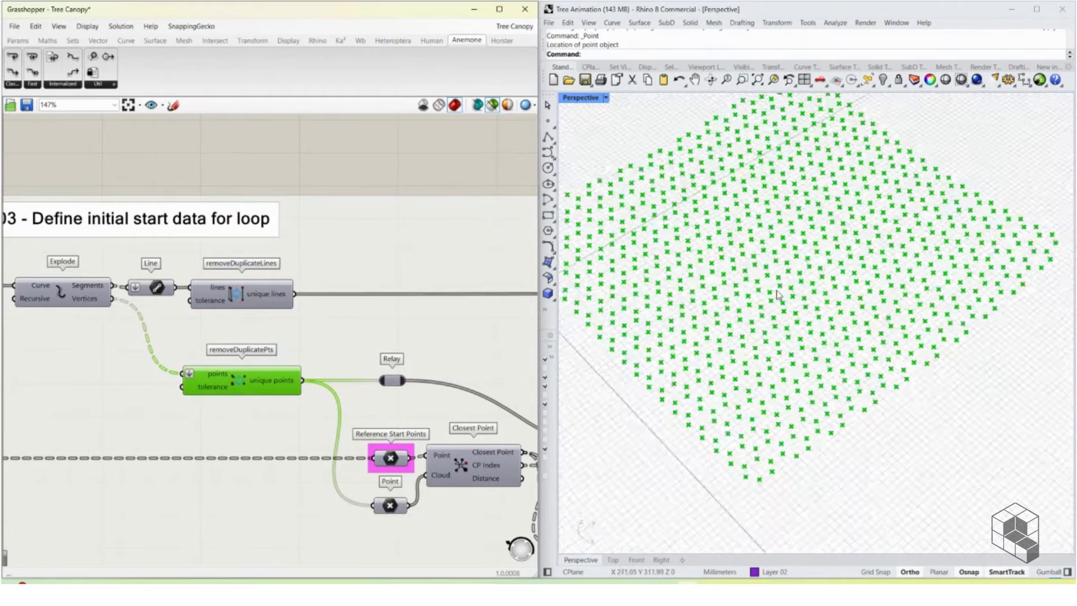
scroll(797, 230, up, 3)
Step: Compare the Reference Start Points with the Point cloud that feeds the Closest Point component
right_drag(410, 358, 291, 290)
click(272, 393)
scroll(722, 305, down, 2)
scroll(711, 328, up, 2)
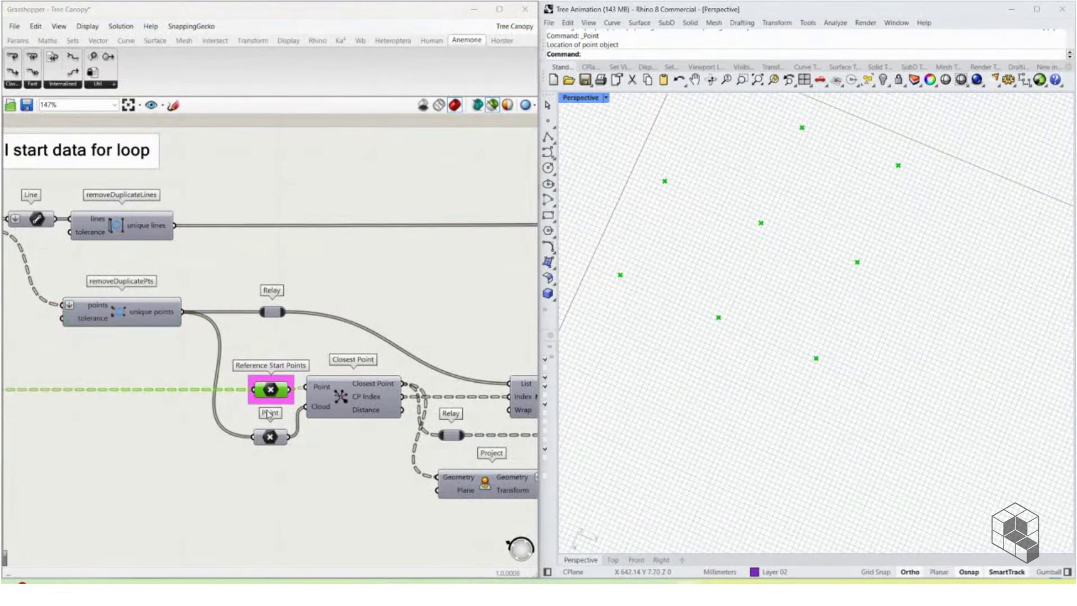
click(270, 441)
right_drag(772, 290, 757, 230)
right_drag(847, 254, 784, 250)
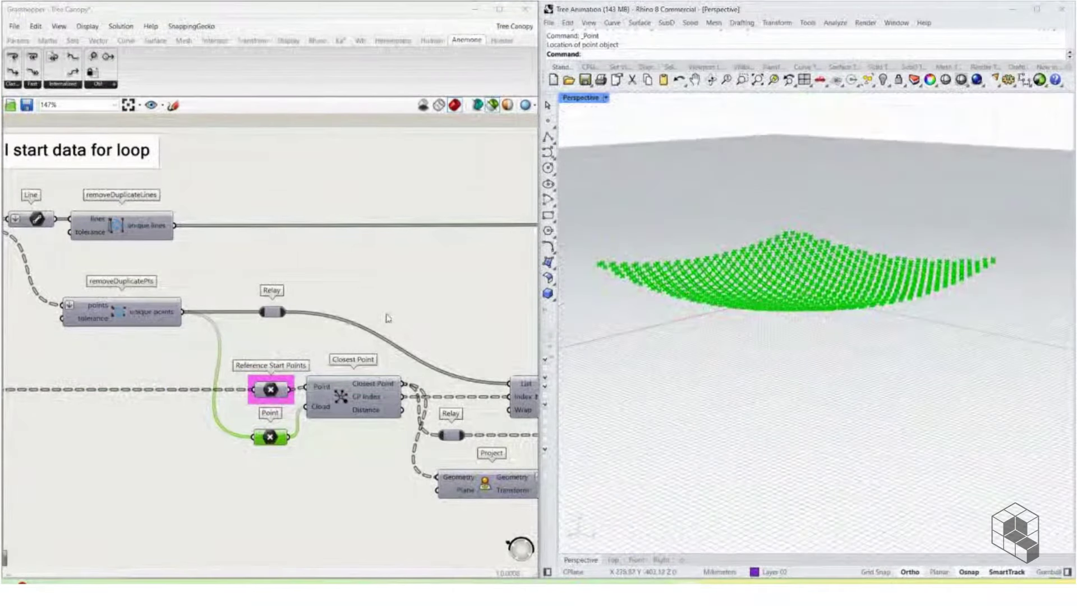
click(272, 391)
right_drag(713, 260, 708, 293)
scroll(658, 253, up, 6)
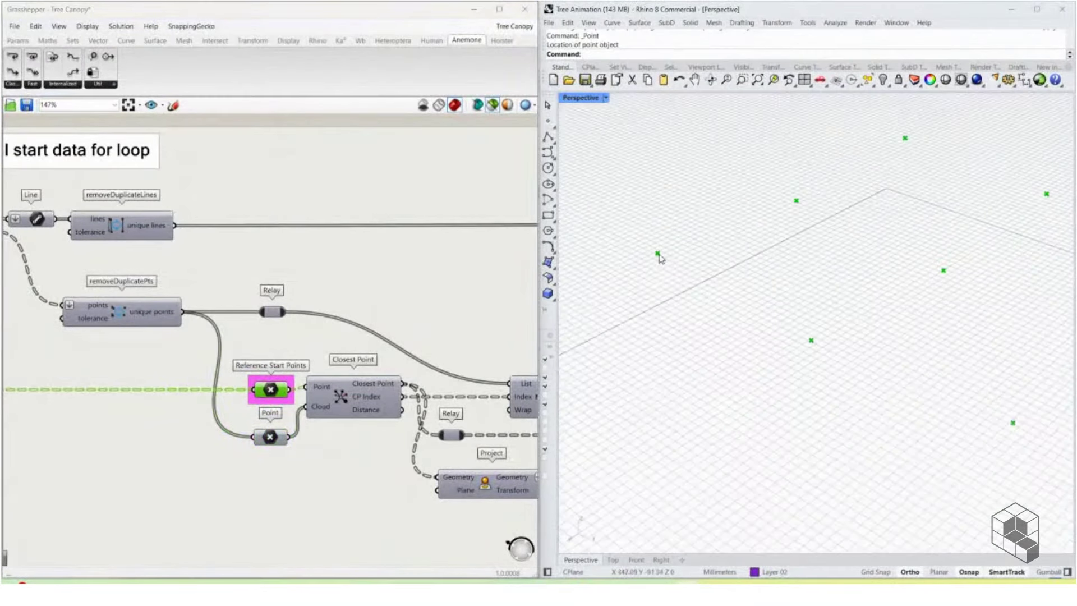
click(269, 437)
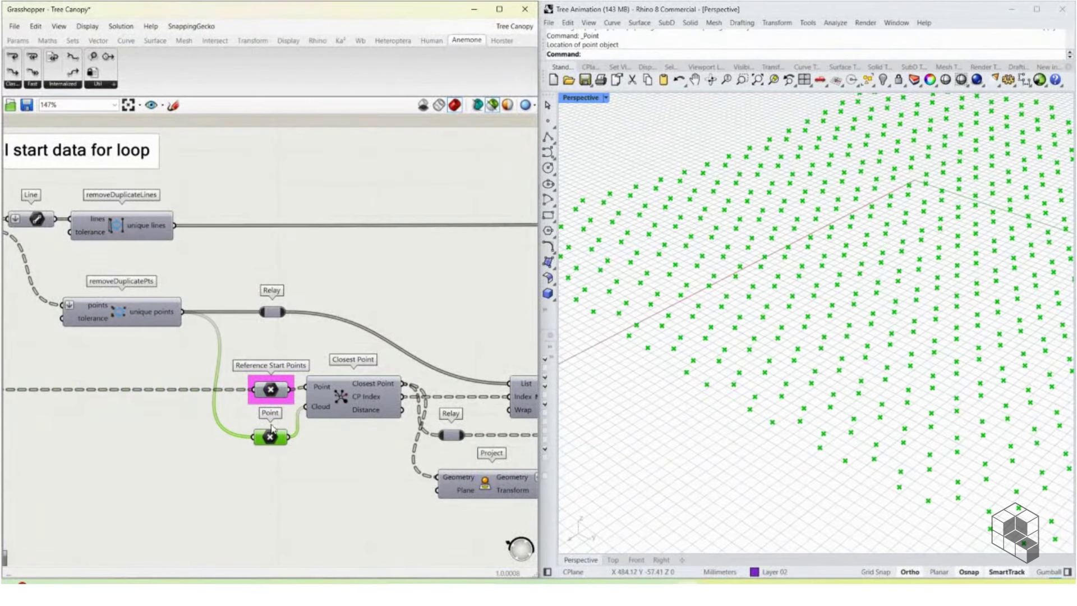
Step: Preview the Closest Point result and the points its Project component places on the ground plane
click(350, 395)
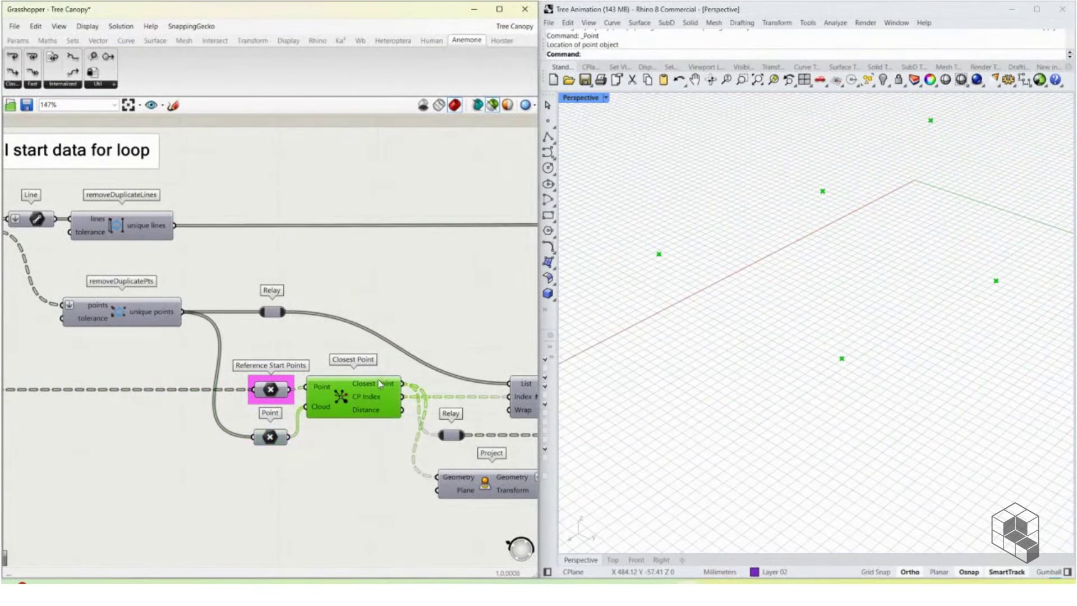
right_drag(408, 405, 233, 326)
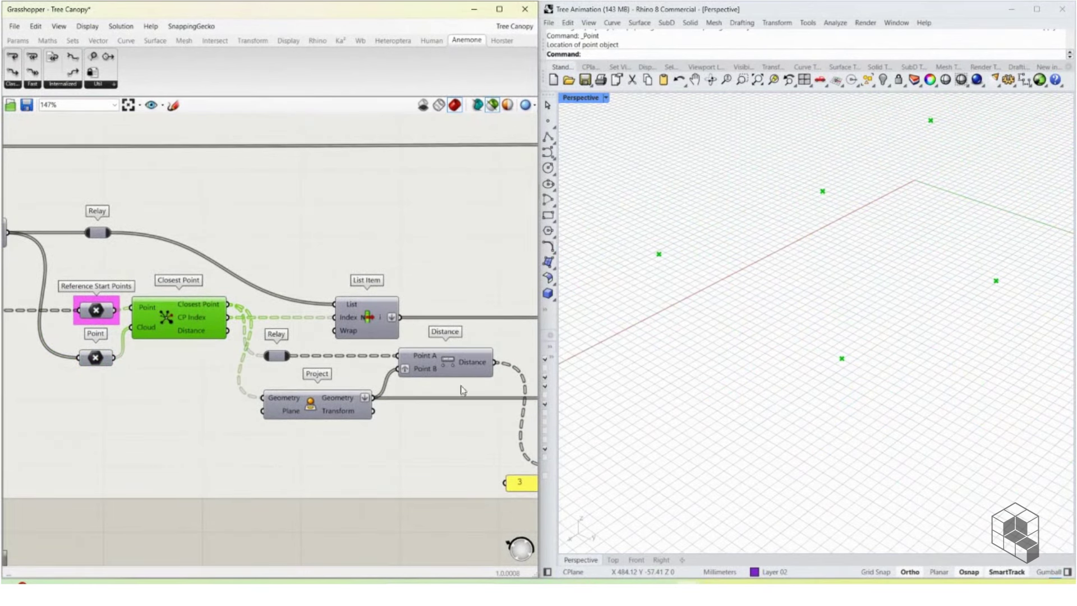
right_drag(408, 384, 274, 361)
click(225, 376)
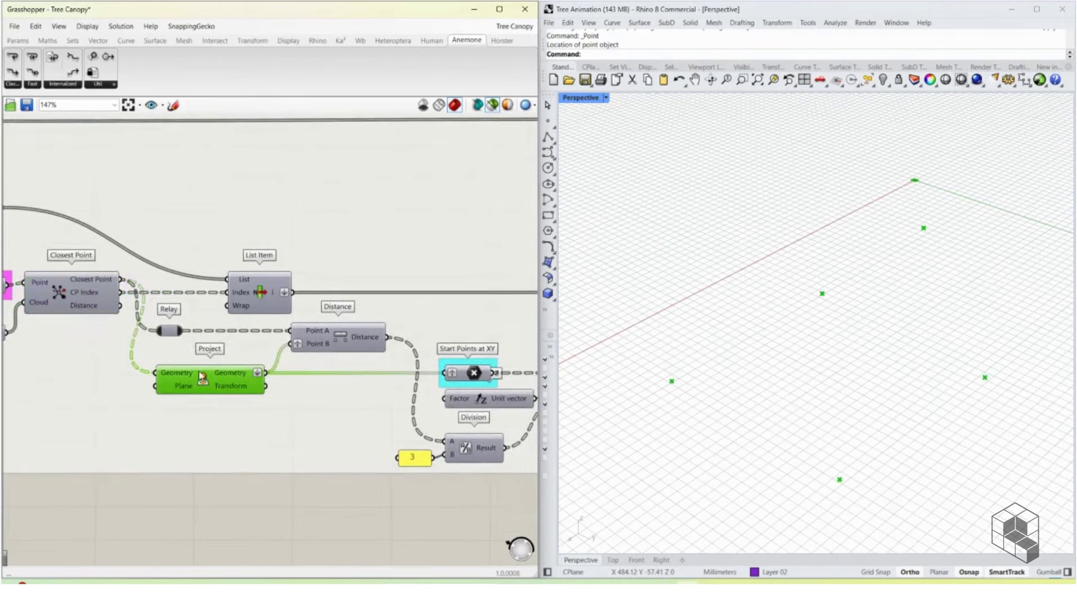
right_drag(801, 436, 690, 445)
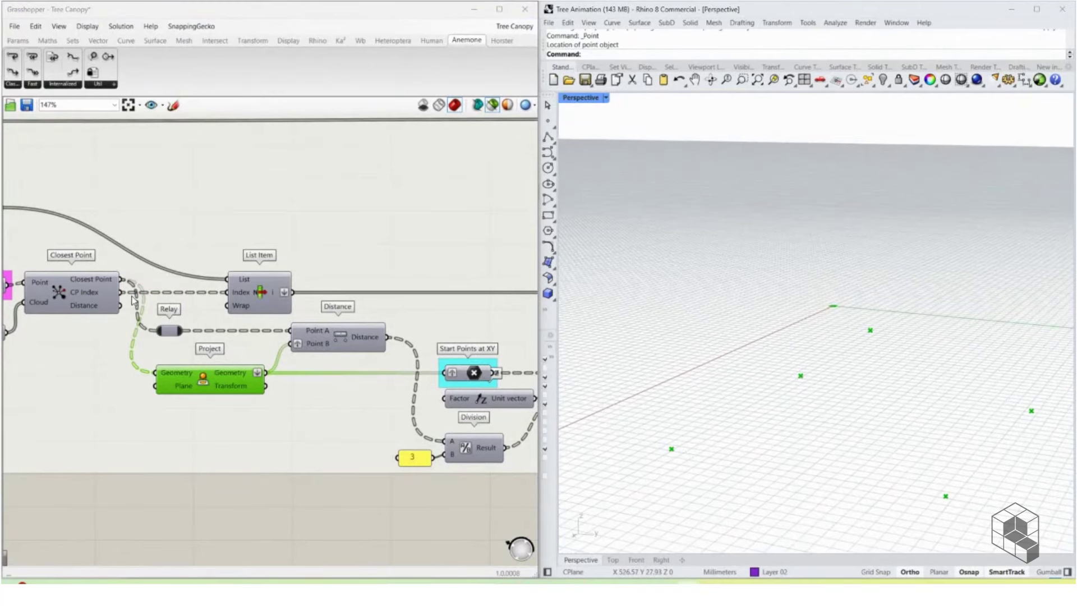
Step: Preview Closest Point together with removeDuplicateLines to examine where a closest point sits on the hexagon edges
click(93, 298)
right_drag(774, 267, 698, 305)
scroll(247, 321, down, 3)
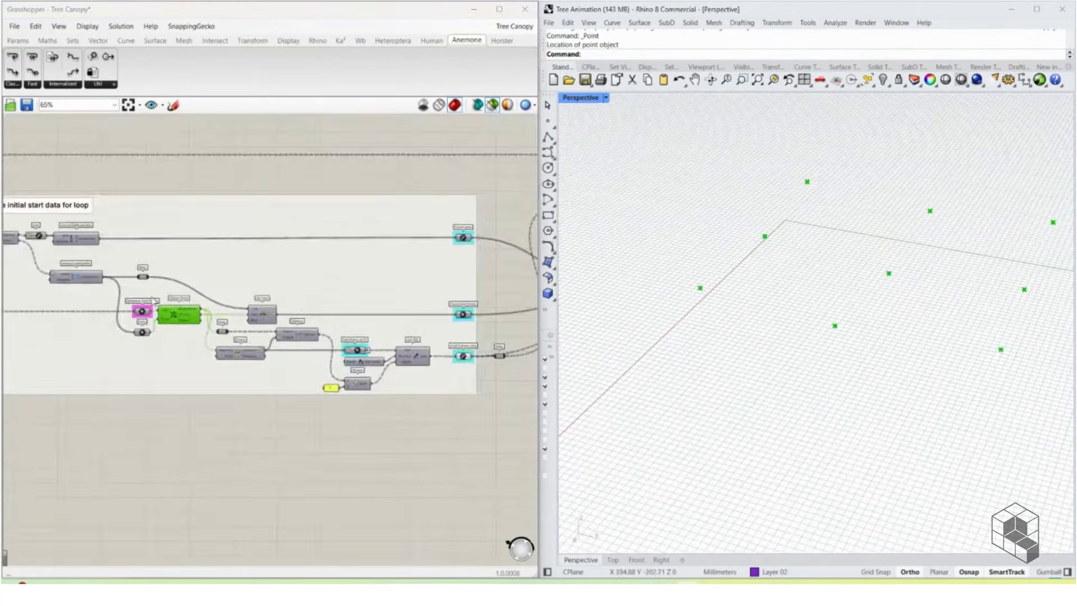
scroll(78, 275, up, 2)
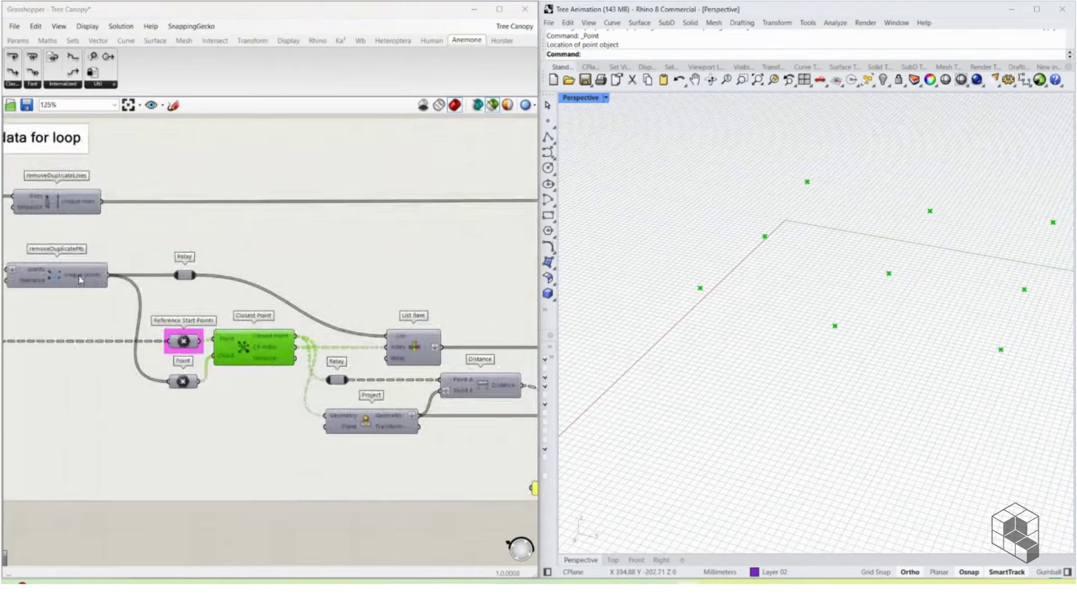
shift+click(78, 212)
scroll(729, 280, up, 6)
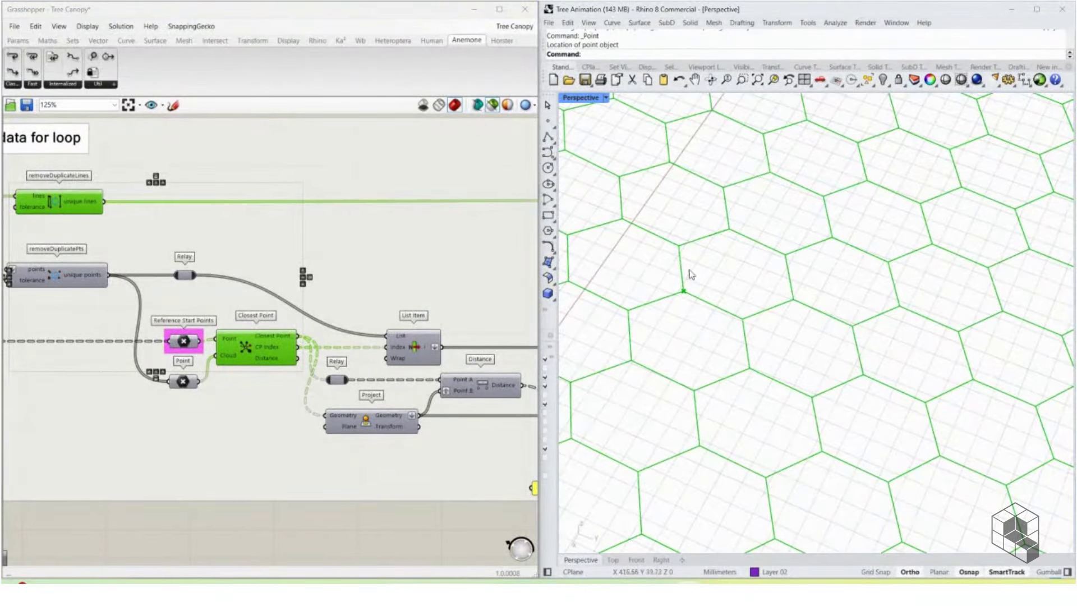
Step: Preview the Reference Start Points together with removeDuplicateLines to compare a reference point with the hexagon edges
right_drag(113, 273, 402, 290)
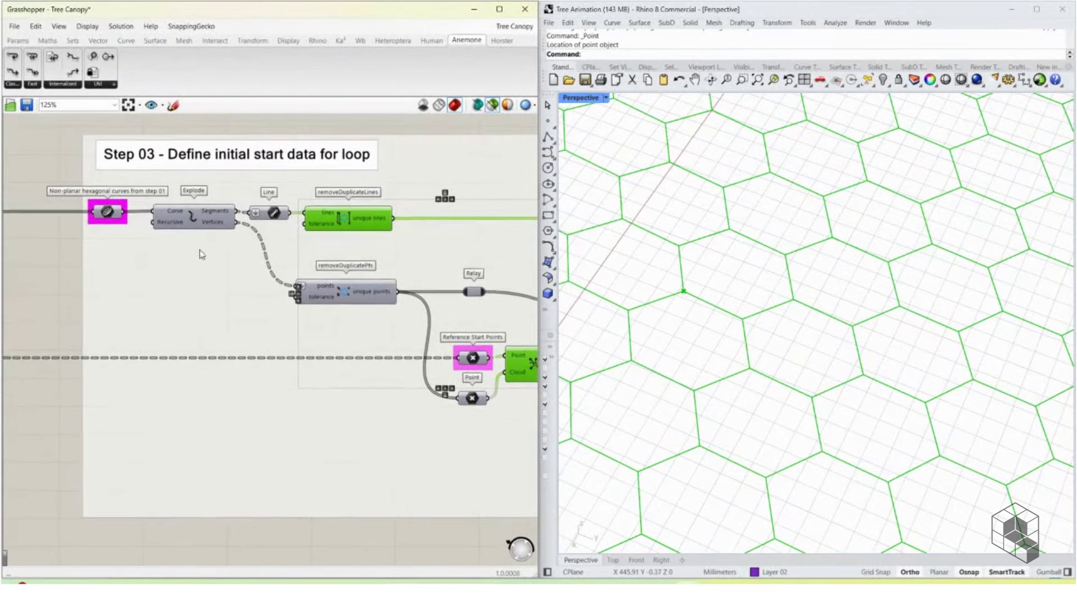
click(473, 357)
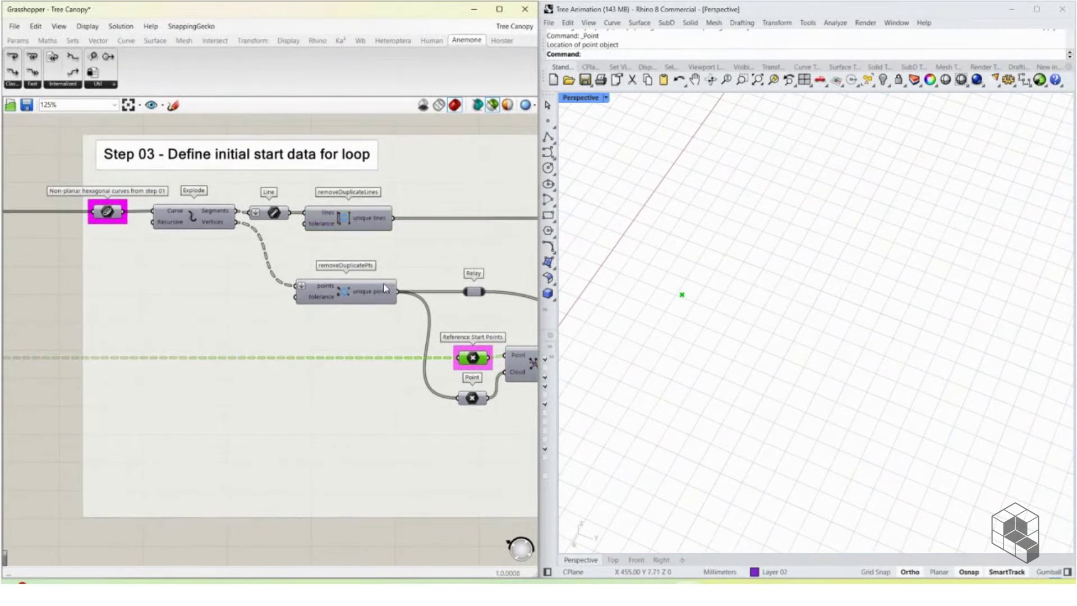
shift+click(348, 223)
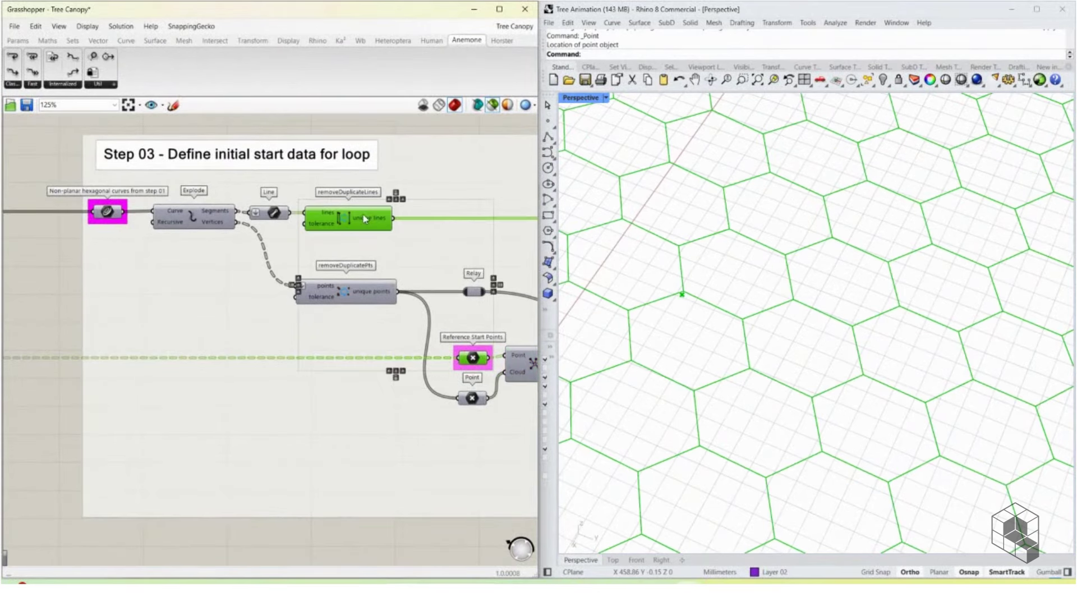
right_drag(504, 311, 217, 307)
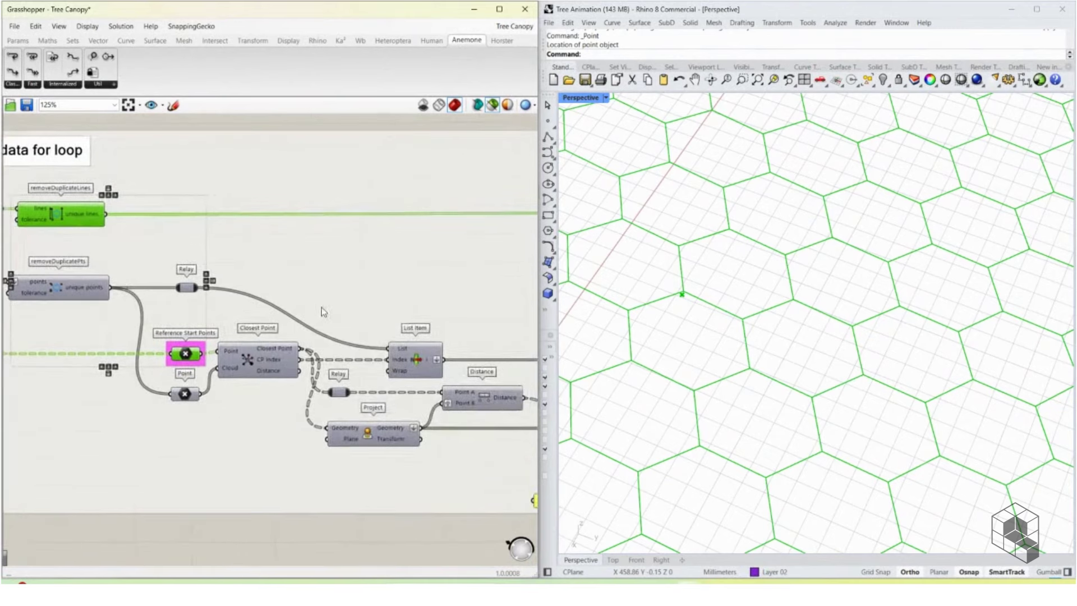
Step: Preview the Closest Point and Project results and the Start Points at XY they lead to
click(261, 358)
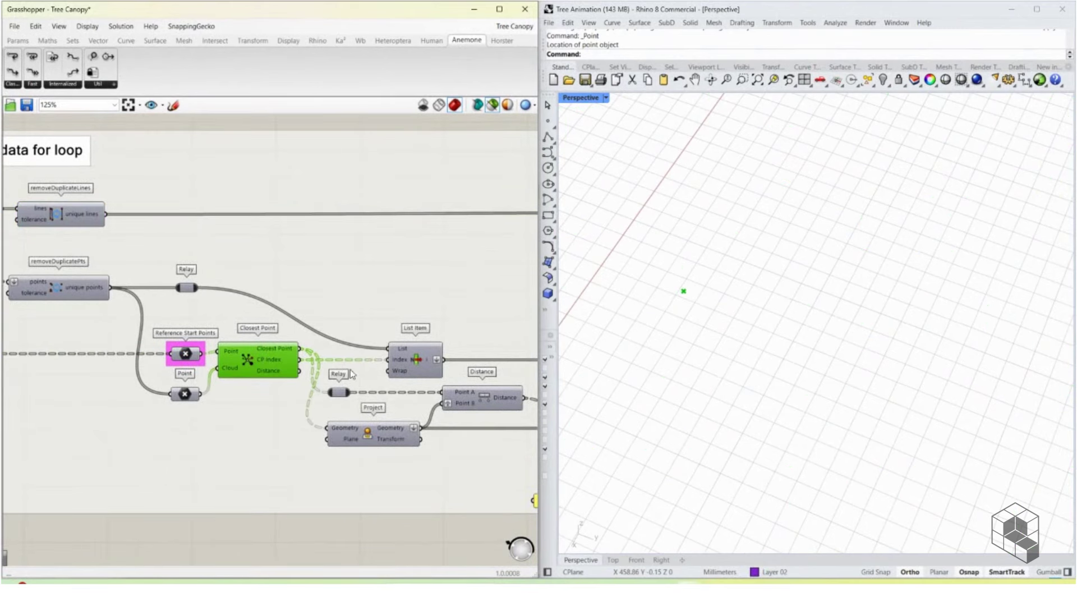
click(378, 443)
right_drag(420, 420, 98, 402)
click(275, 414)
scroll(697, 372, down, 10)
scroll(760, 415, up, 3)
right_drag(454, 411, 339, 418)
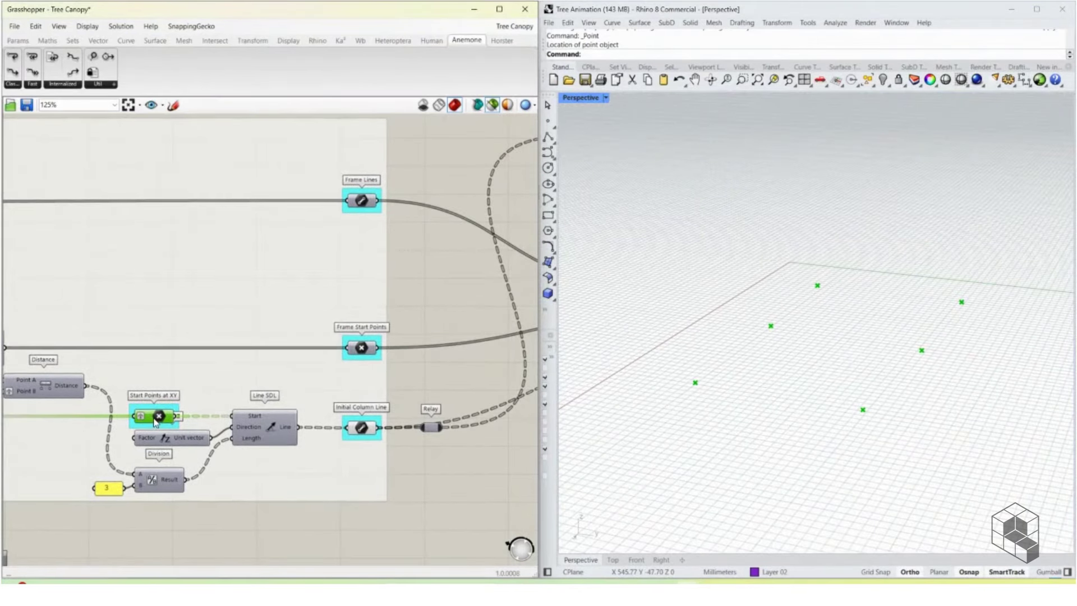
Step: Inspect the Distance component and preview Closest Point and Project together to compare the upper points with their projections
right_drag(35, 387, 332, 360)
click(173, 365)
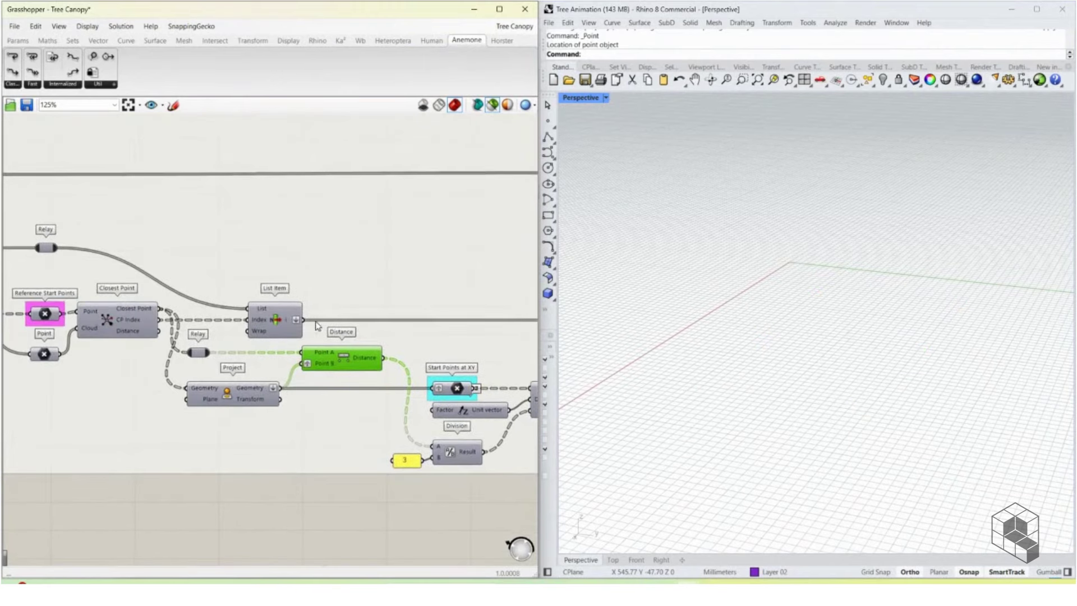
click(118, 318)
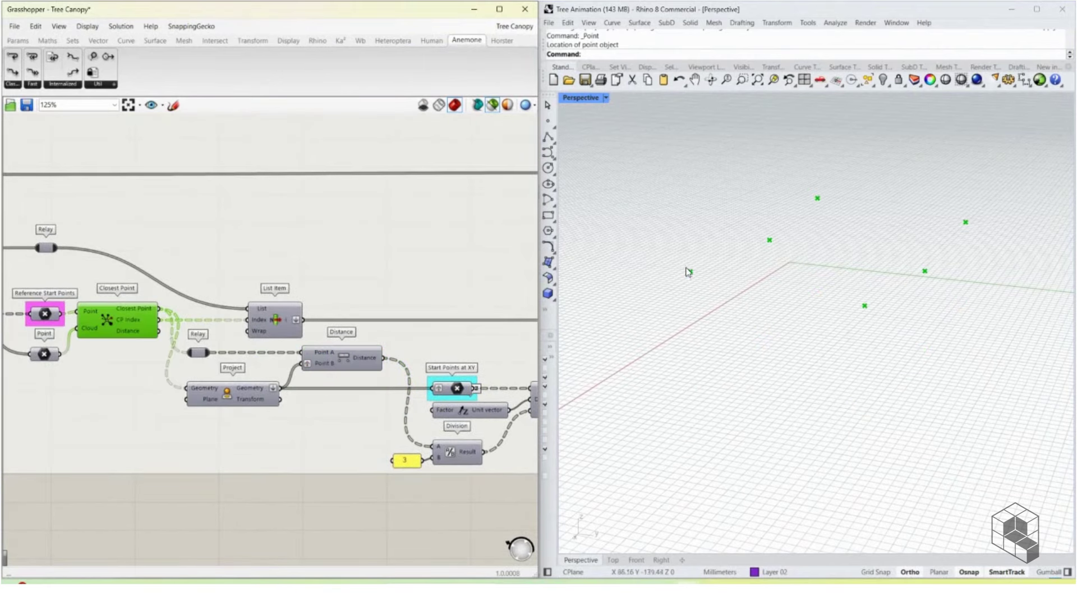
shift+click(228, 400)
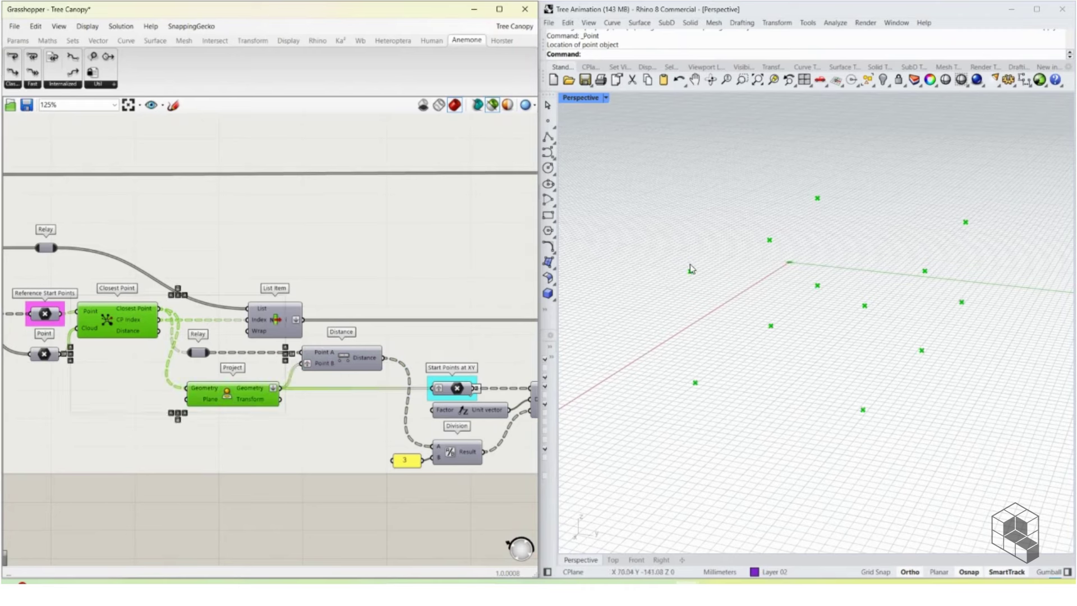
drag(691, 272, 691, 387)
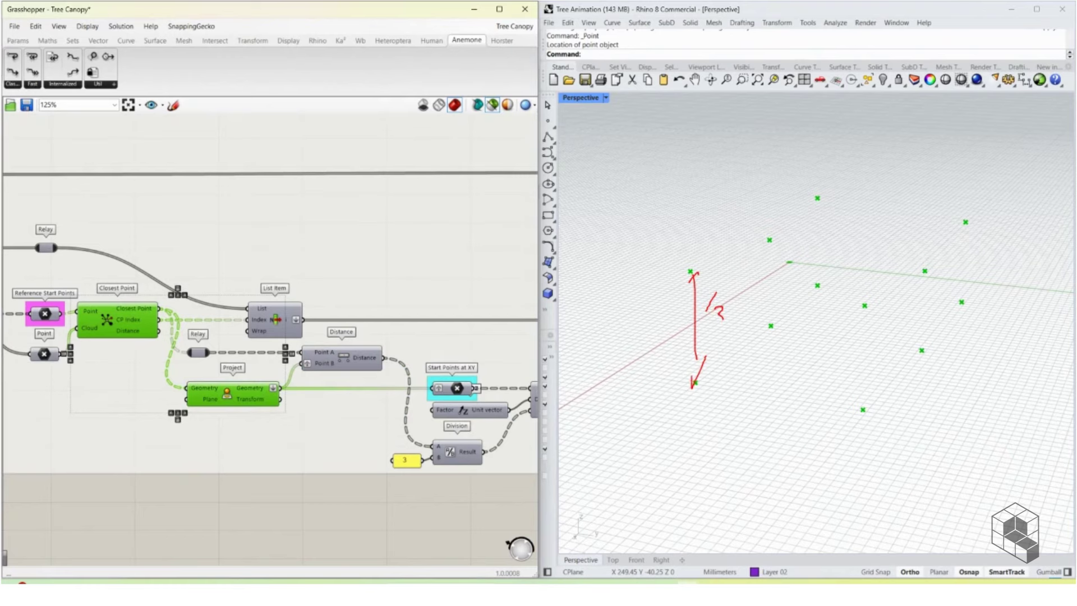
drag(408, 441, 485, 420)
key(Escape)
Step: Preview the vertical column lines that Line SDL generates from the Start Points at XY
scroll(360, 428, down, 4)
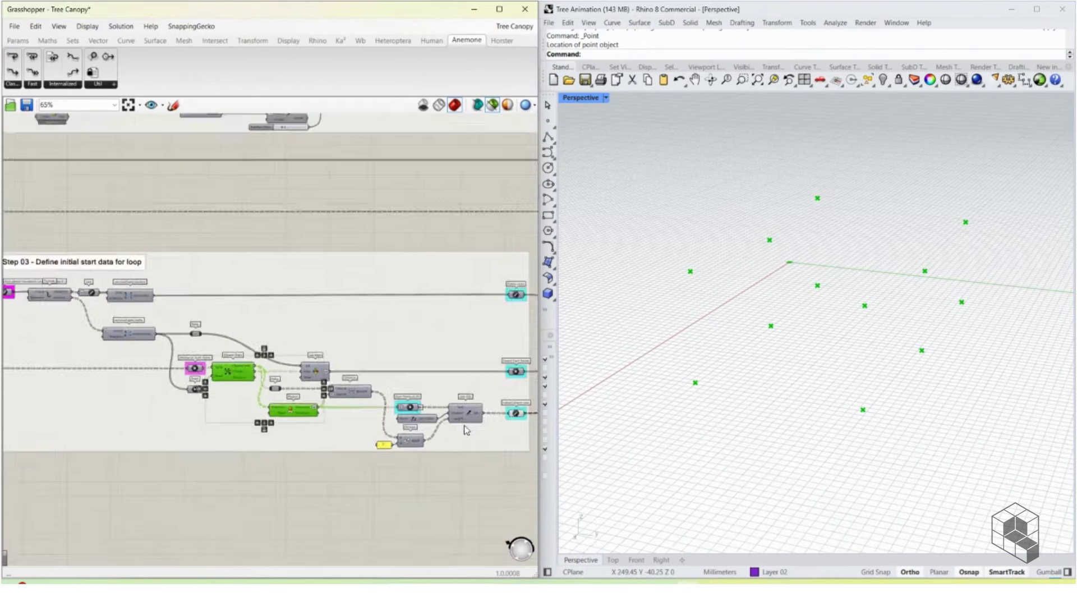
scroll(467, 428, up, 7)
click(467, 402)
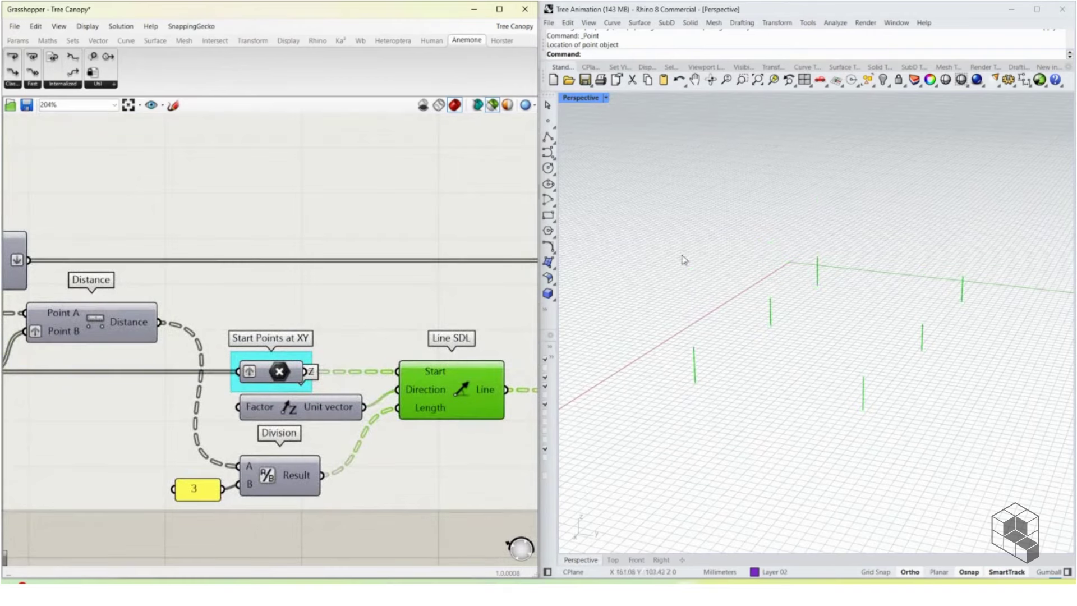
Step: Preview the Initial Column Line, Frame Start Points and Frame Lines outputs and follow their wires to the Loop Start in Step 05
right_drag(404, 311, 60, 300)
click(264, 382)
scroll(294, 401, down, 4)
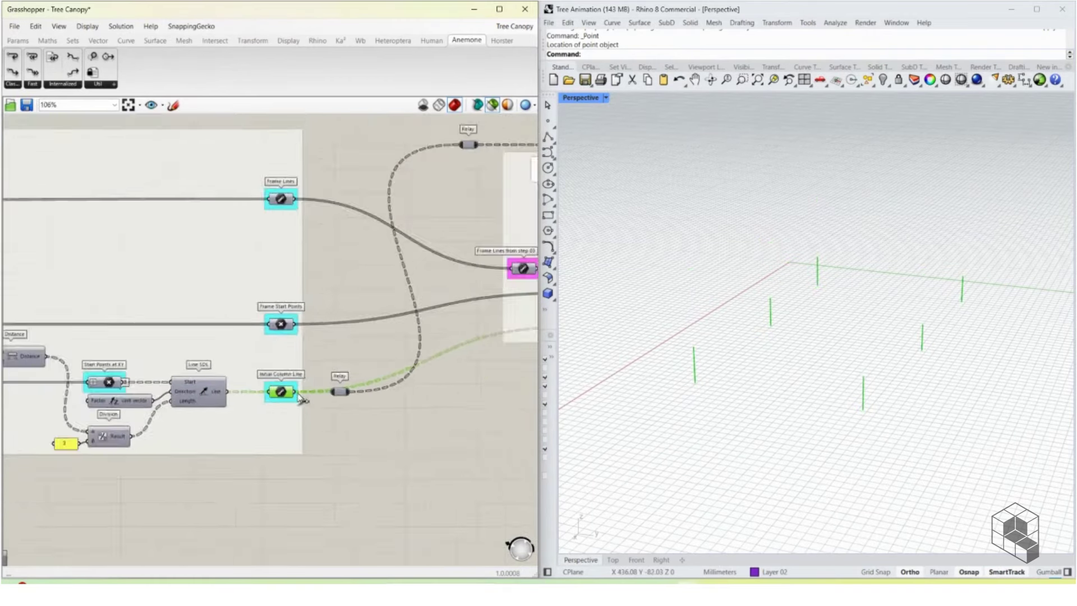
scroll(278, 321, up, 2)
click(285, 327)
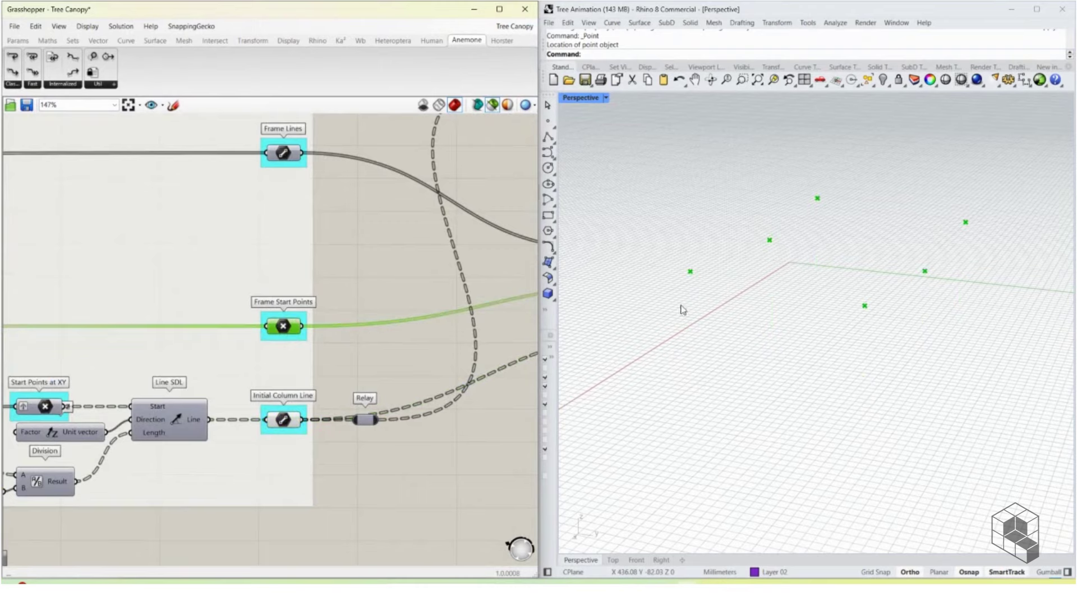
click(277, 154)
right_drag(731, 265, 752, 317)
scroll(751, 317, down, 4)
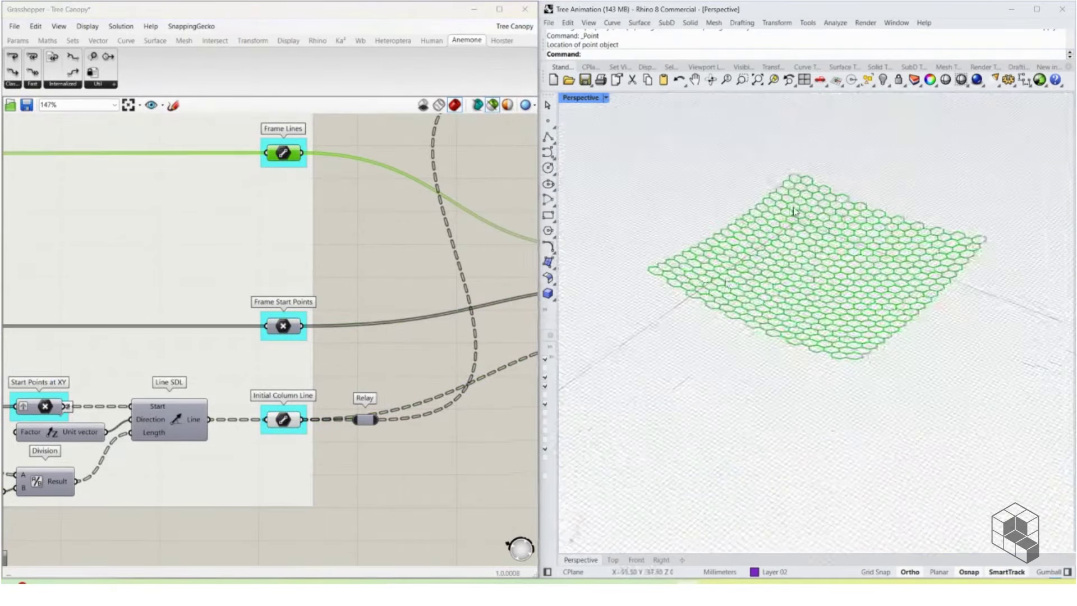
right_drag(404, 295, 285, 313)
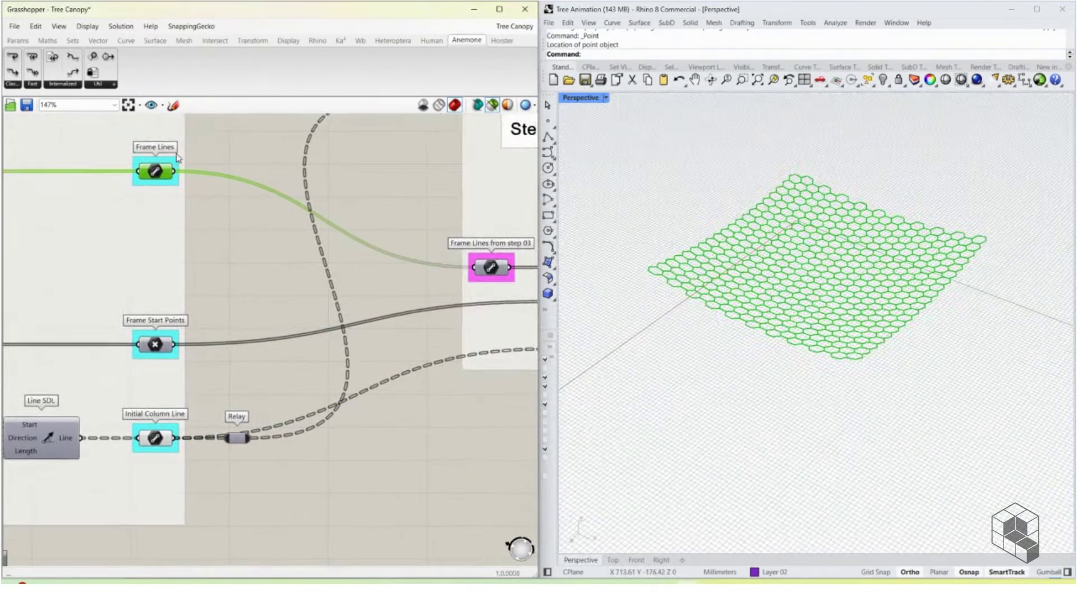
right_drag(460, 366, 203, 377)
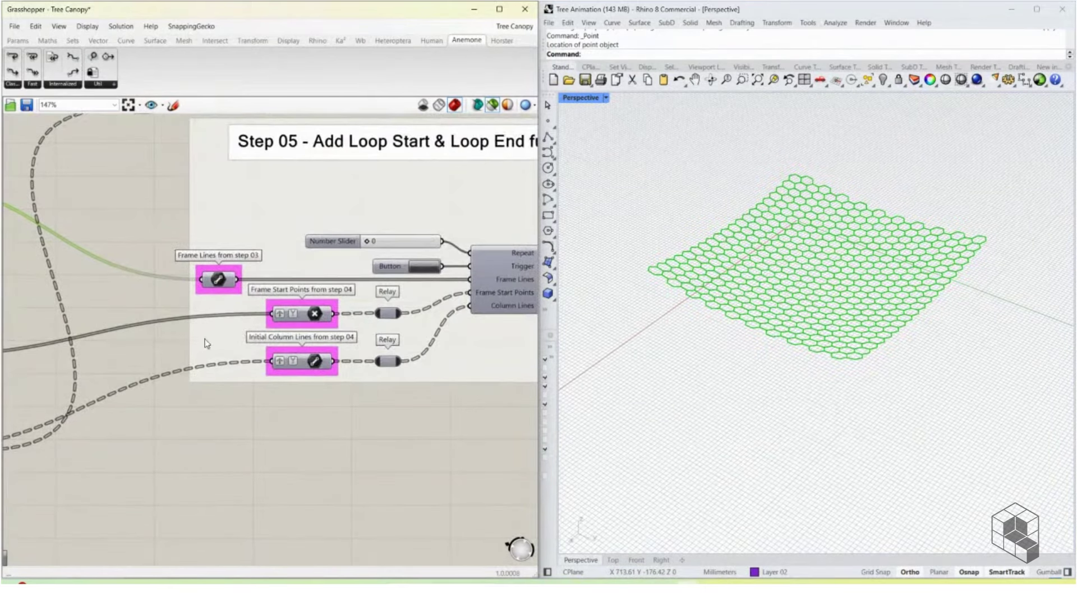
right_drag(454, 412, 283, 456)
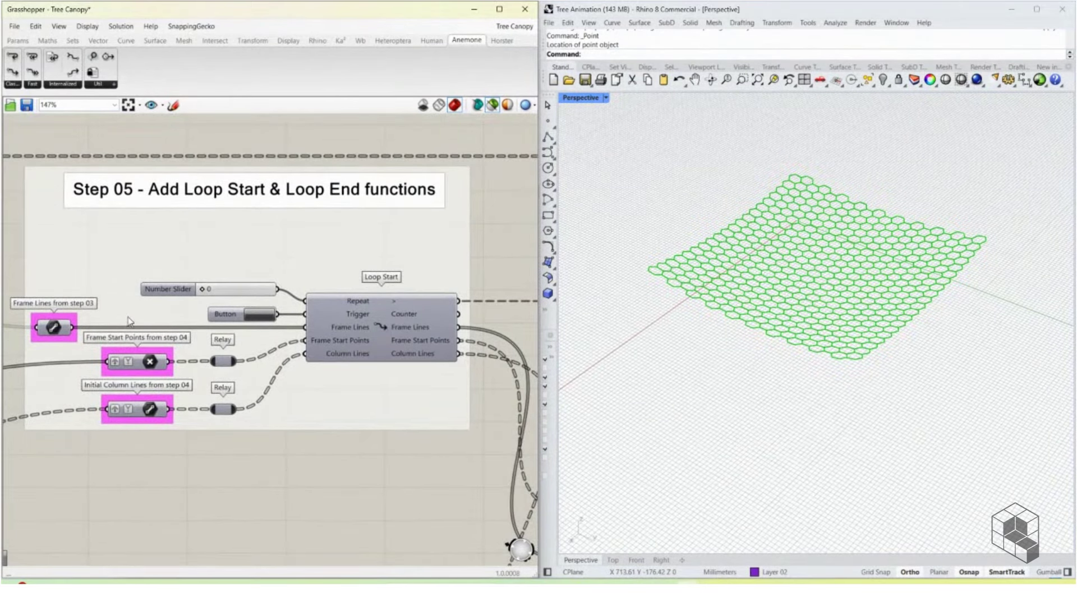
Step: Place a new classic Anemone Loop Start component in the empty canvas area below the Step 05 group
scroll(129, 321, down, 3)
scroll(256, 328, up, 2)
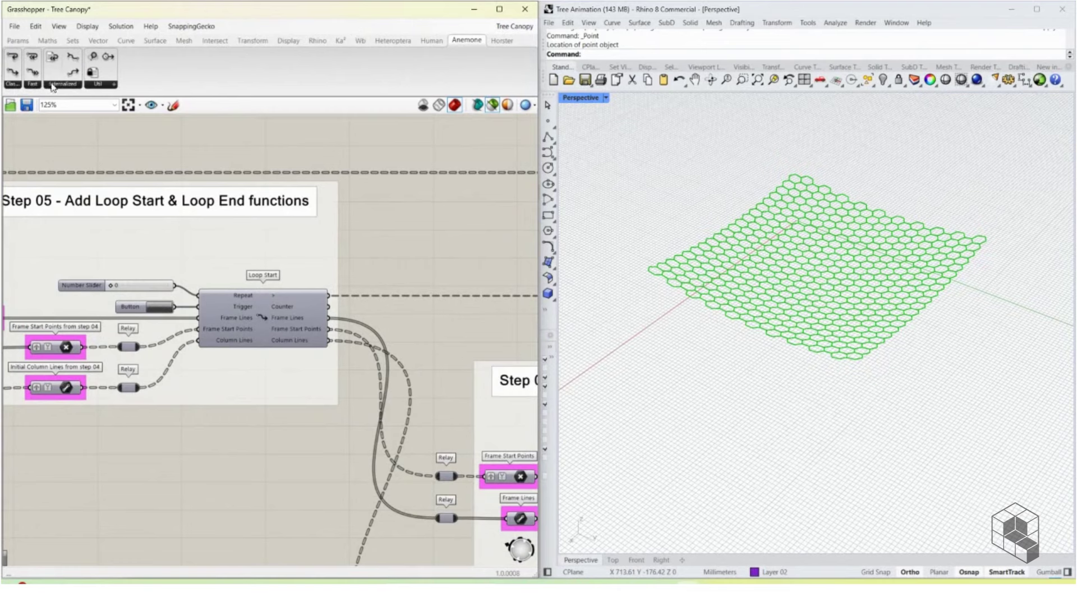
click(9, 86)
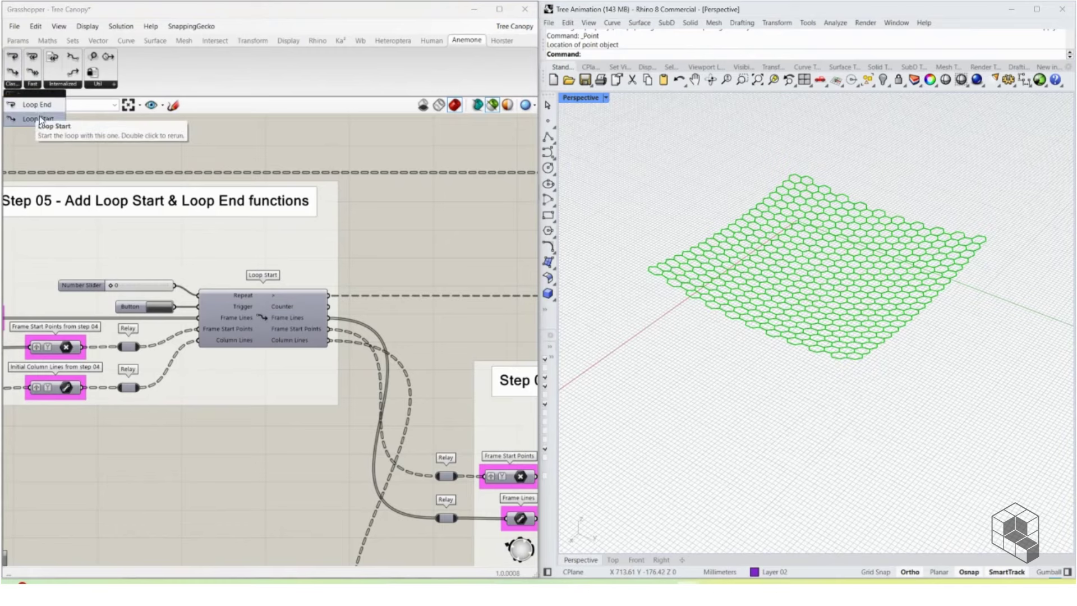
click(60, 120)
scroll(198, 211, down, 3)
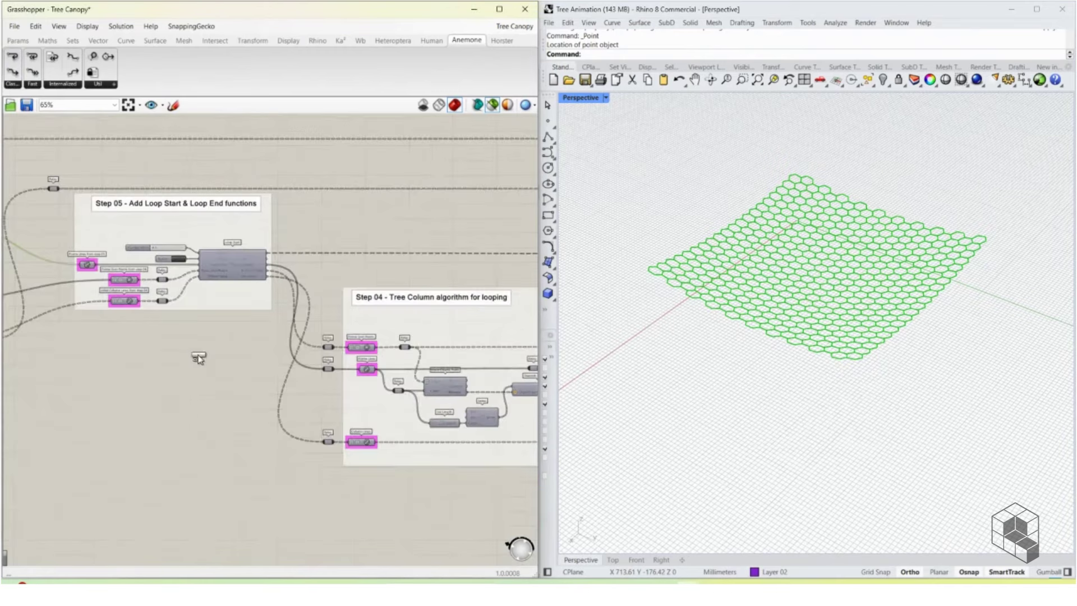
click(201, 346)
scroll(197, 346, up, 7)
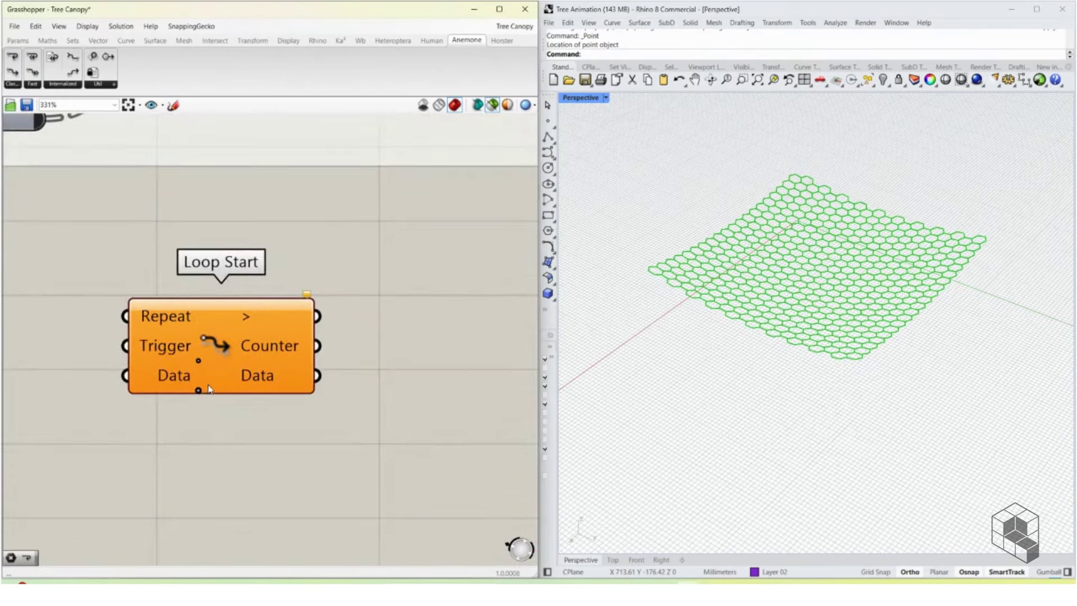
Step: Add two more data inputs, D1 and D2, to the new Loop Start component
scroll(231, 348, down, 5)
right_drag(288, 287, 308, 392)
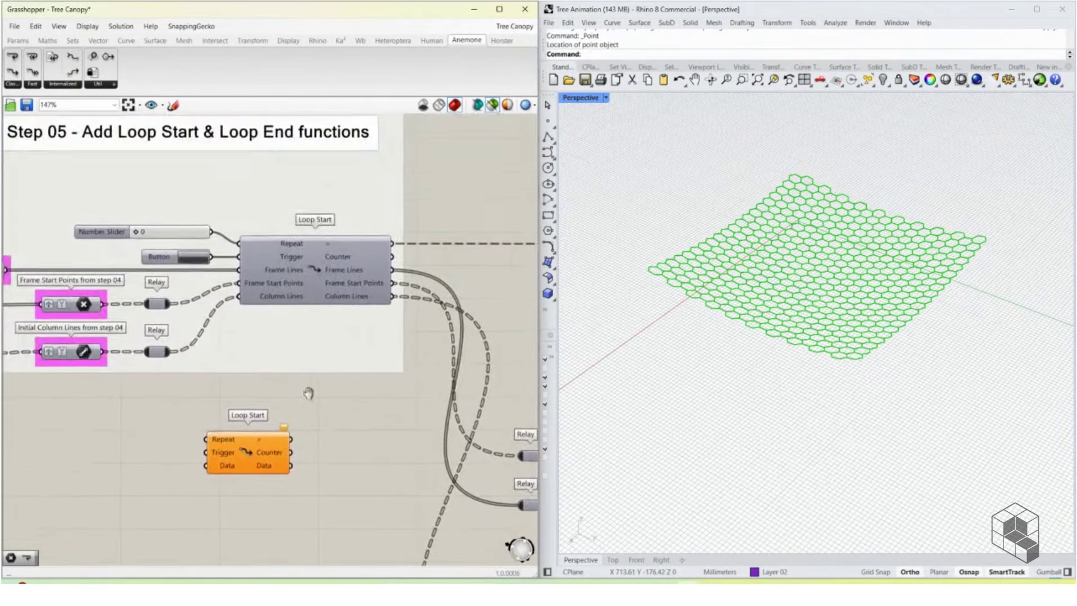
scroll(281, 280, up, 6)
scroll(288, 234, down, 5)
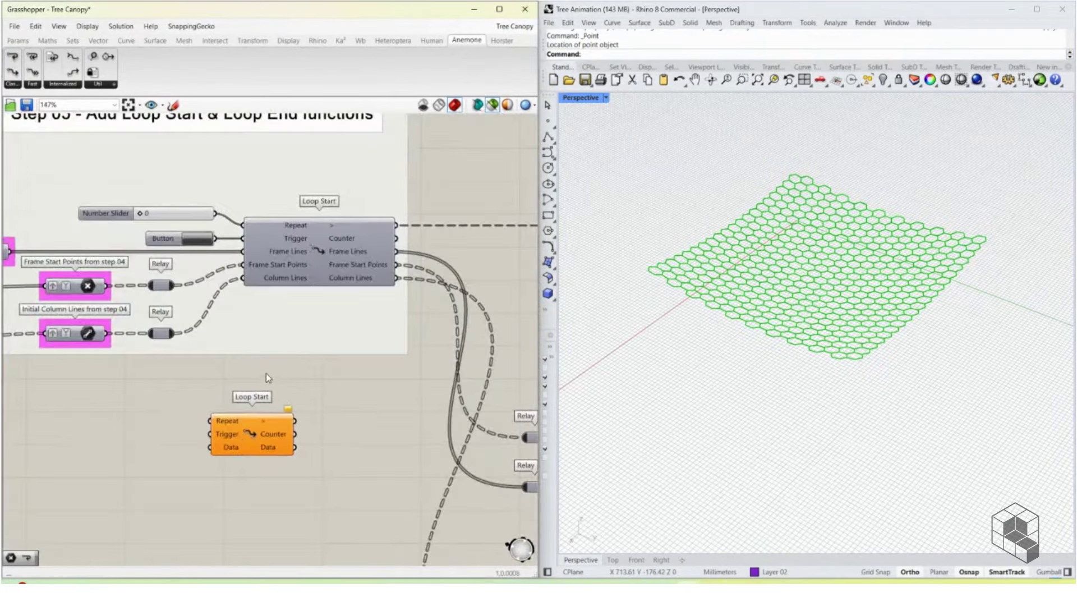
scroll(222, 437, up, 4)
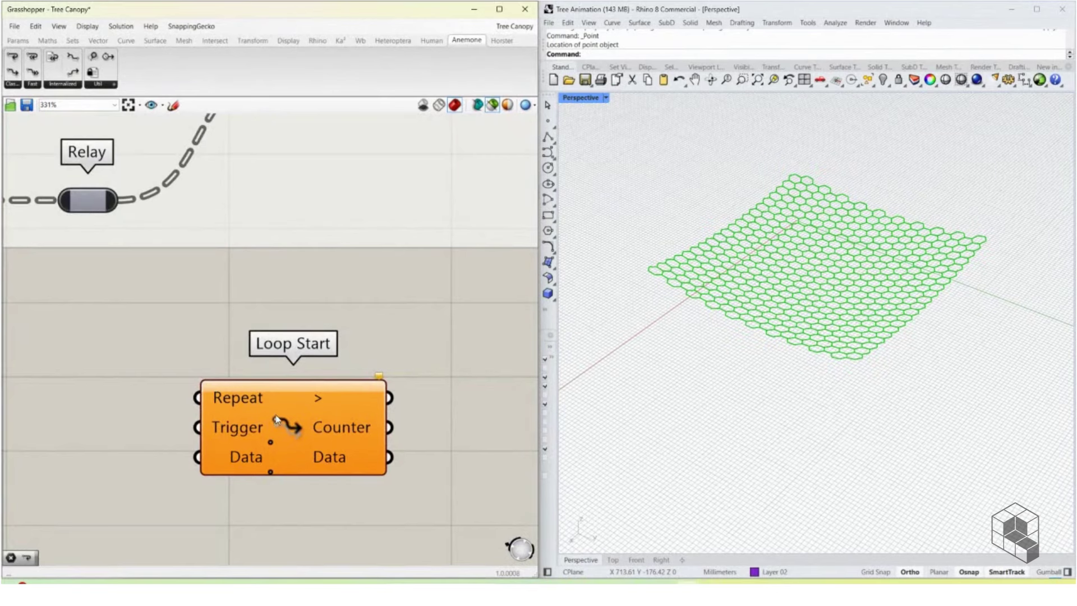
scroll(276, 418, down, 2)
scroll(283, 443, up, 4)
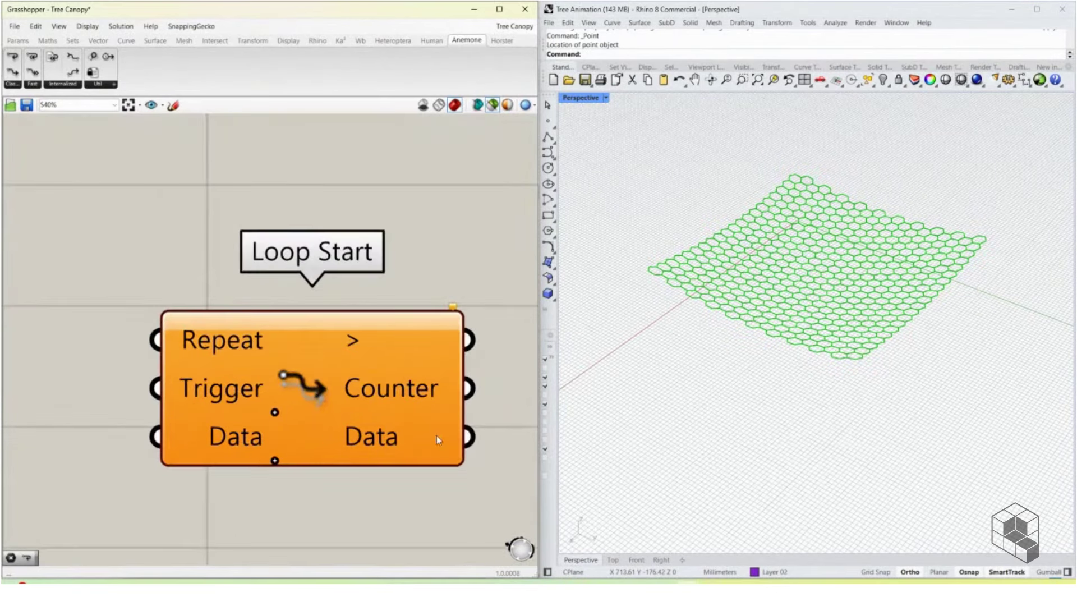
click(274, 460)
click(274, 486)
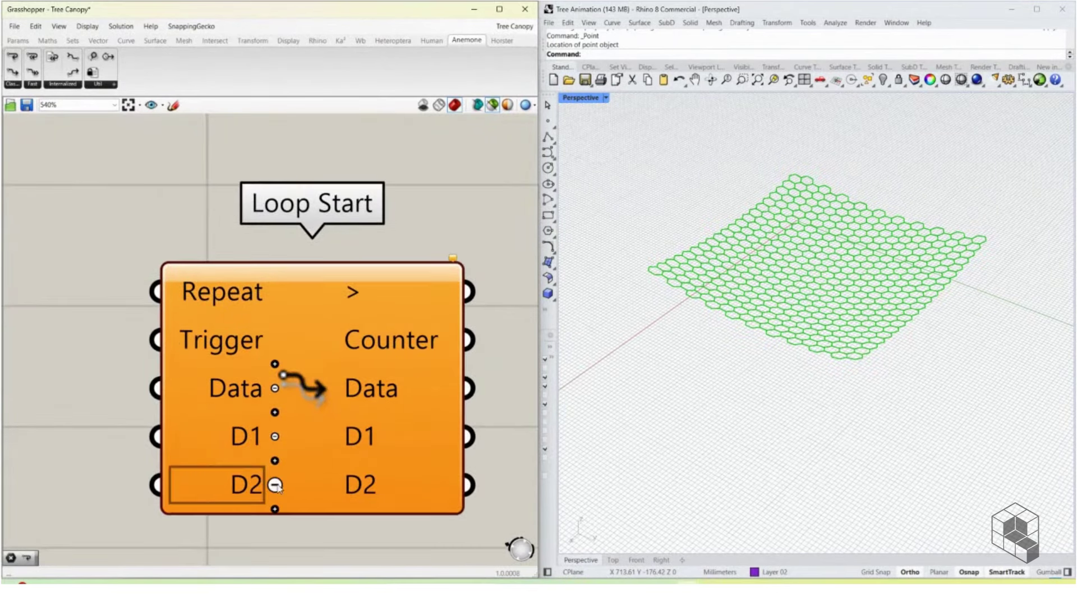
scroll(213, 394, down, 1)
scroll(213, 394, down, 2)
Step: Place a classic Anemone Loop End component beside the new Loop Start, leaving space between the two
right_drag(411, 364, 209, 368)
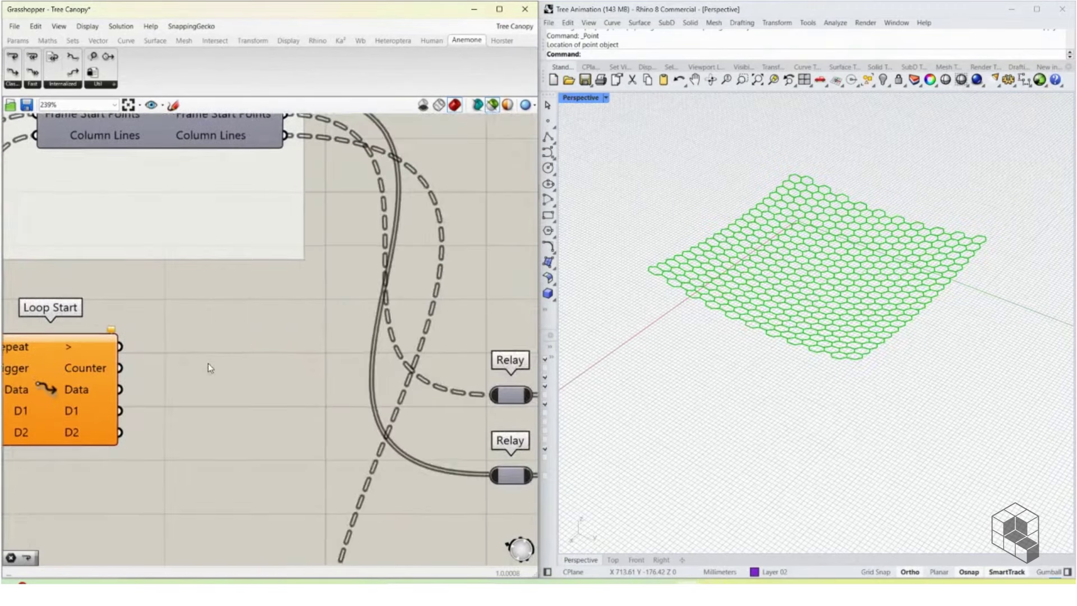
scroll(209, 368, down, 1)
scroll(114, 366, down, 1)
drag(115, 366, 86, 369)
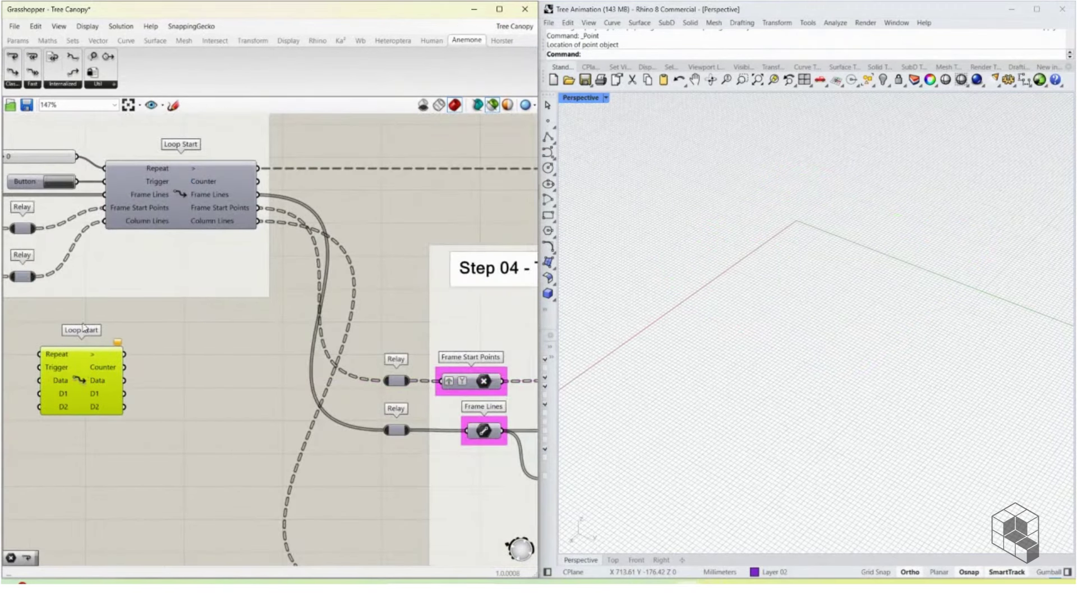
click(12, 85)
drag(42, 107, 240, 375)
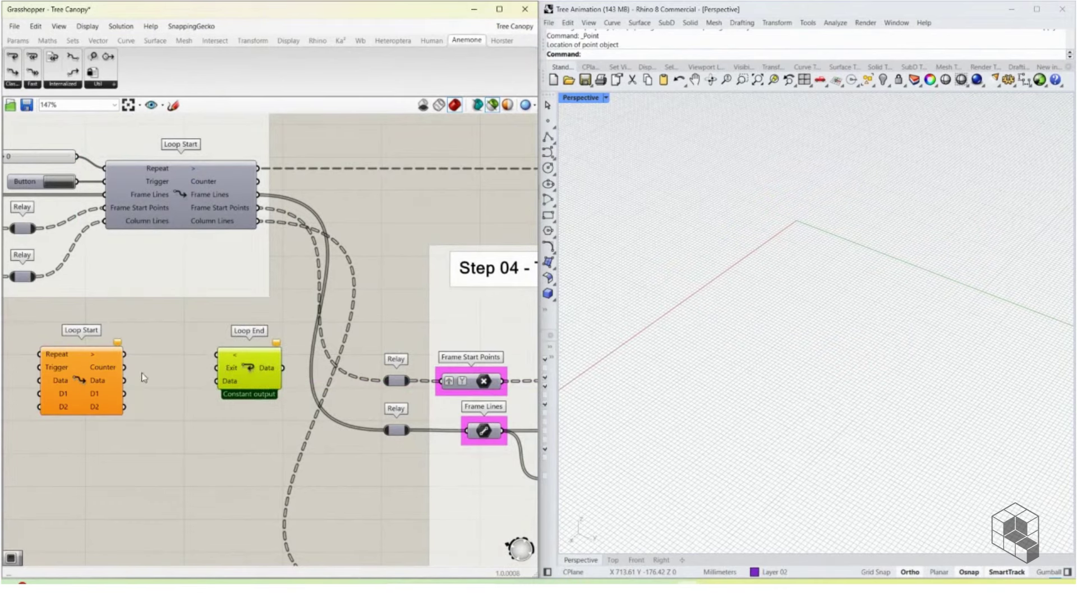
Step: Add the data inputs D1 and D2 to the new Loop End component
scroll(255, 376, up, 5)
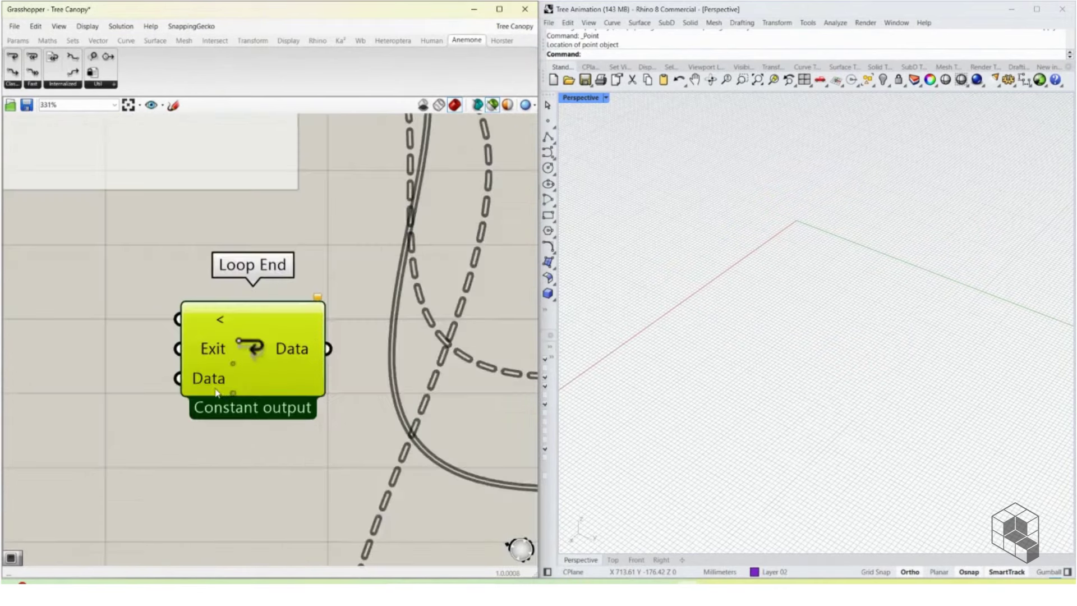
click(249, 397)
click(250, 421)
scroll(342, 440, down, 3)
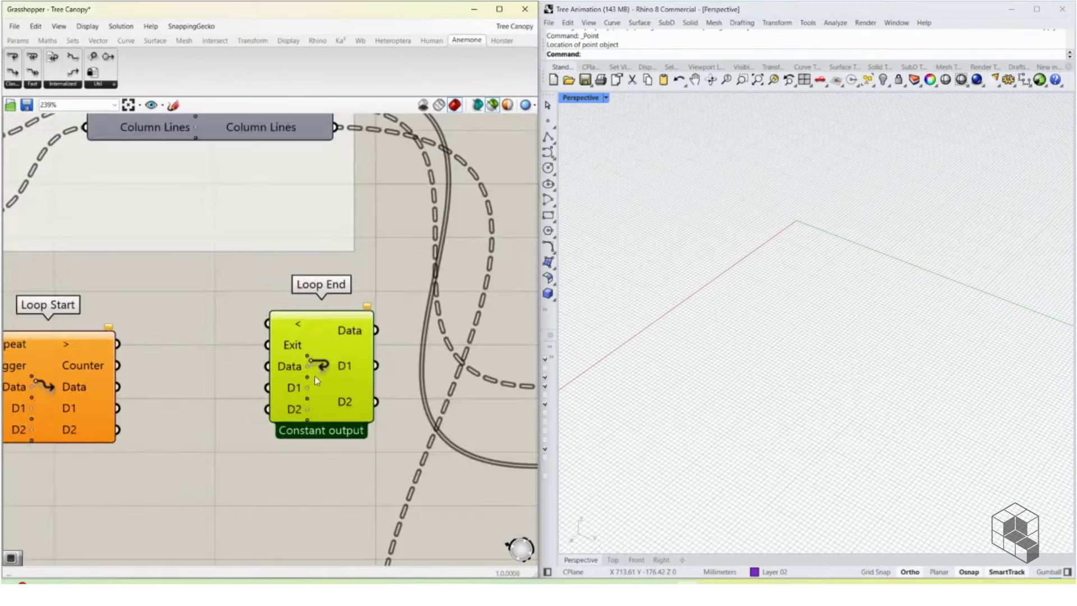
Step: Connect the new Loop Start's > output to Loop End's < input and move Loop Start farther away from Loop End
drag(322, 396, 320, 390)
right_drag(209, 392, 241, 404)
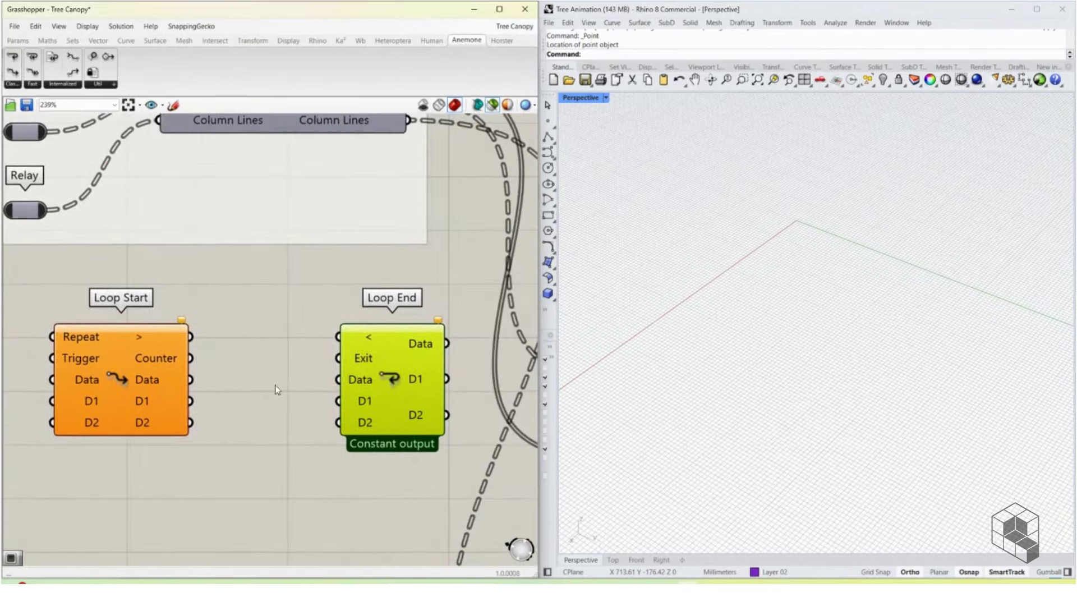
drag(191, 336, 349, 338)
drag(172, 338, 34, 346)
Step: Delete the newly placed Loop Start and Loop End pair below the Step 05 group
scroll(235, 281, down, 5)
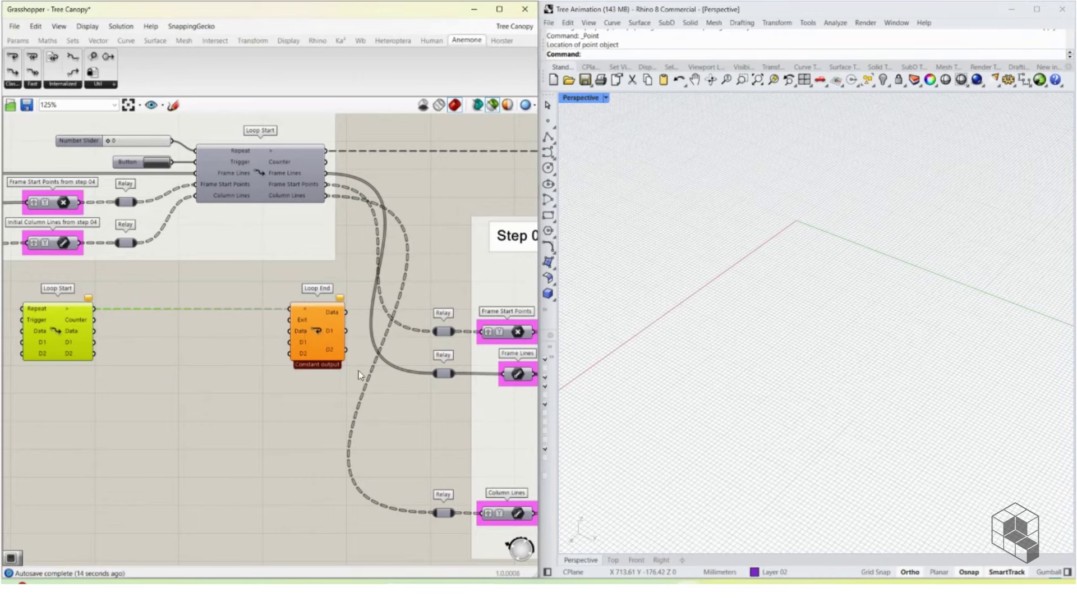
drag(328, 281, 89, 396)
key(Delete)
Step: Preview the Frame Lines from step 03, then the Frame Start Points and Initial Column Lines from step 04 in the Step 05 group
right_drag(152, 303, 167, 394)
right_drag(30, 266, 218, 271)
scroll(211, 272, up, 3)
click(186, 269)
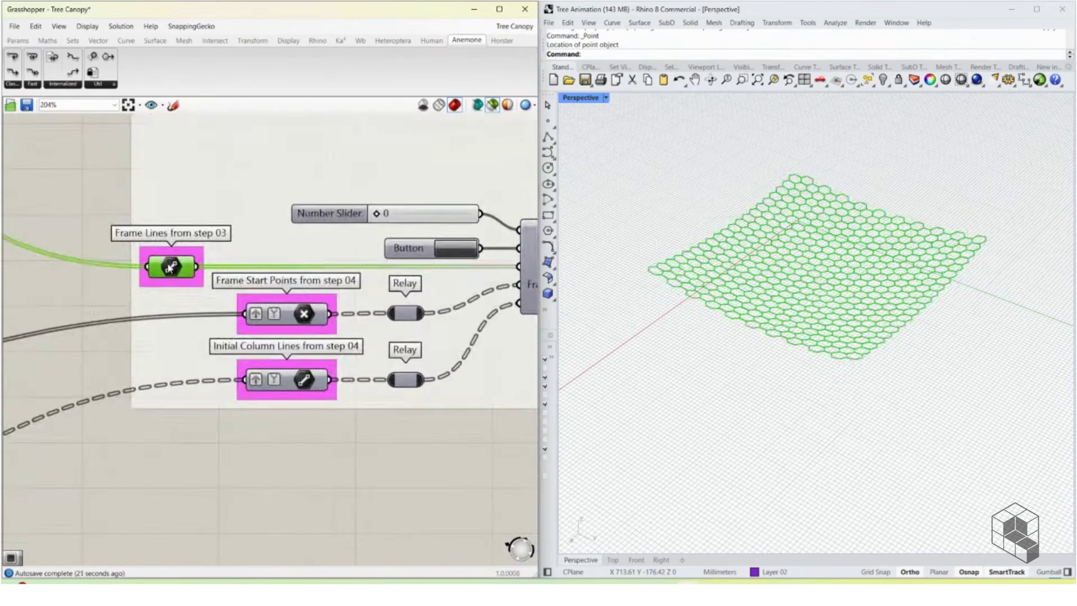
click(281, 315)
click(295, 379)
Step: Preview the Frame Lines, Frame Start Points and Column Lines of the Step 04 group together to study how the columns branch toward the frame
right_drag(494, 337, 107, 333)
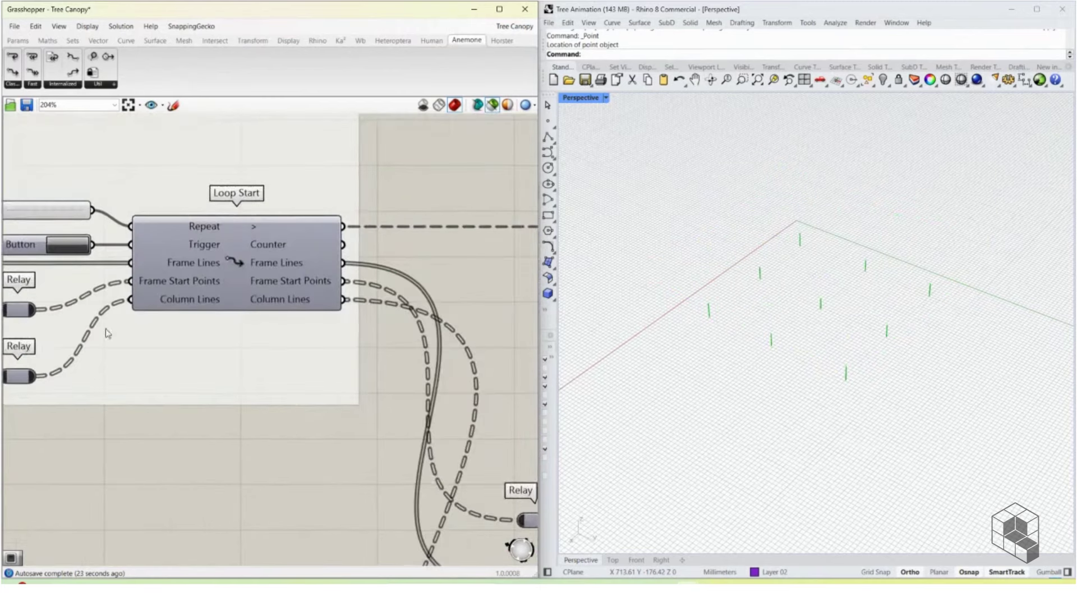
right_drag(388, 285, 158, 253)
scroll(159, 255, down, 4)
right_drag(311, 336, 177, 286)
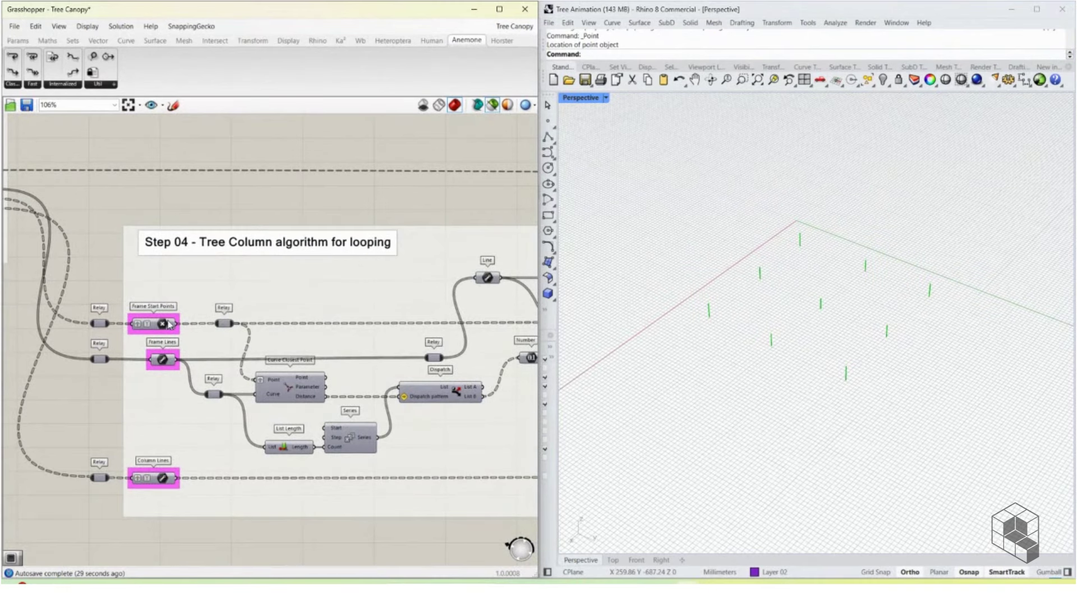
click(164, 362)
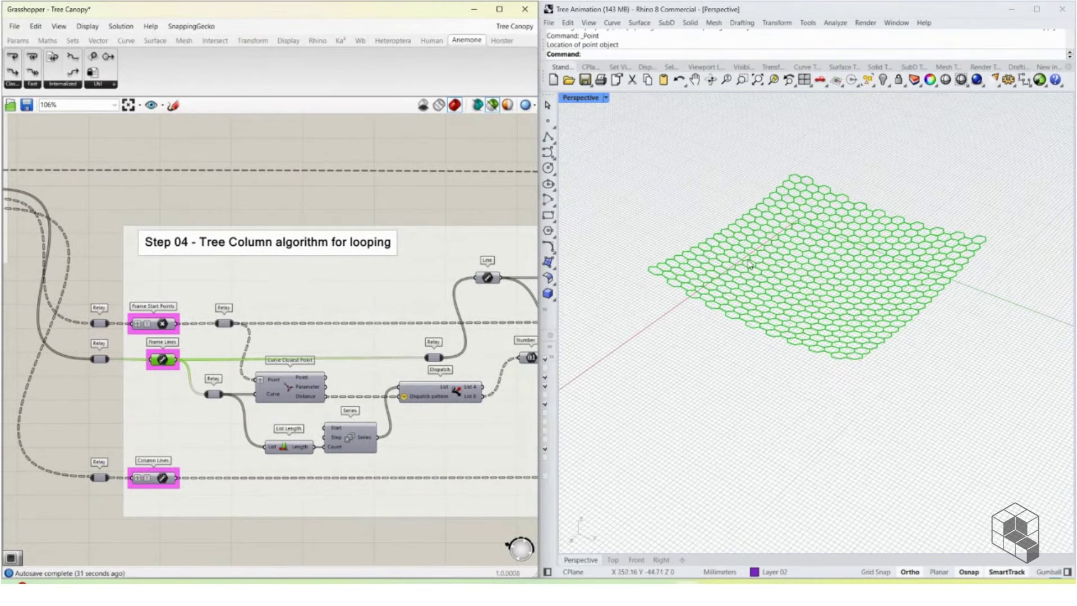
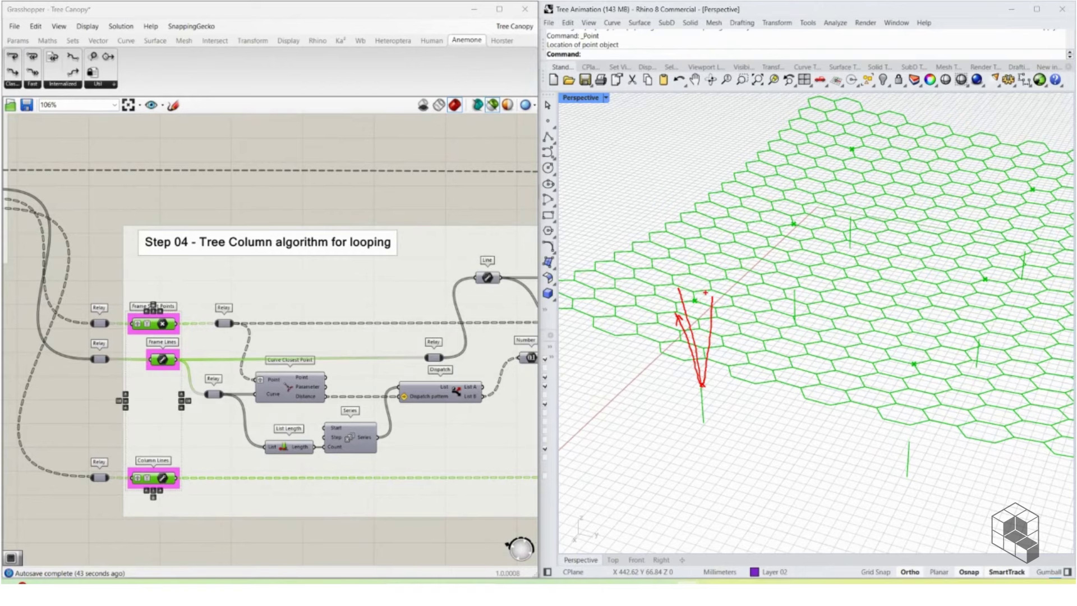
key(Escape)
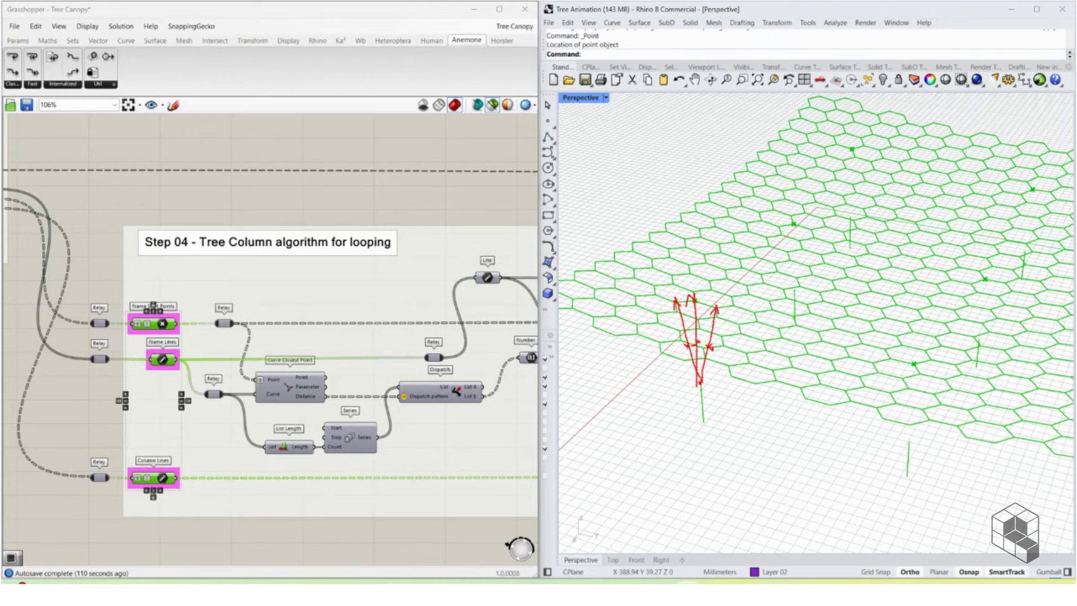
mouse_move(712, 333)
mouse_down()
mouse_move(680, 336)
mouse_move(731, 409)
mouse_move(710, 326)
mouse_up()
key(Escape)
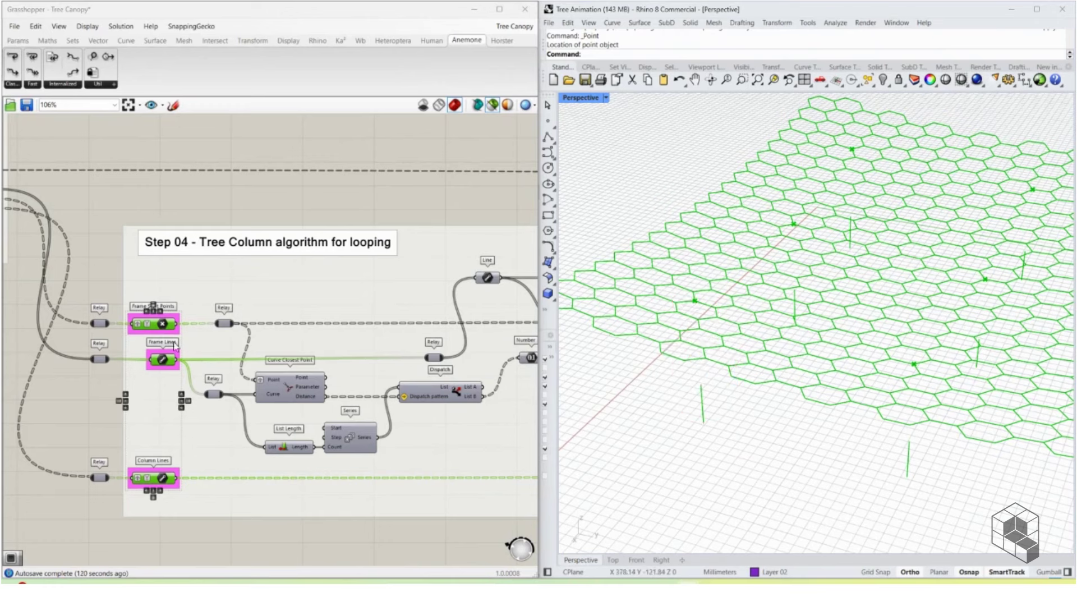
Step: Preview only the Step 04 Frame Start Points together with the Frame Lines to examine the hexagon edges around a start point
click(82, 399)
click(160, 325)
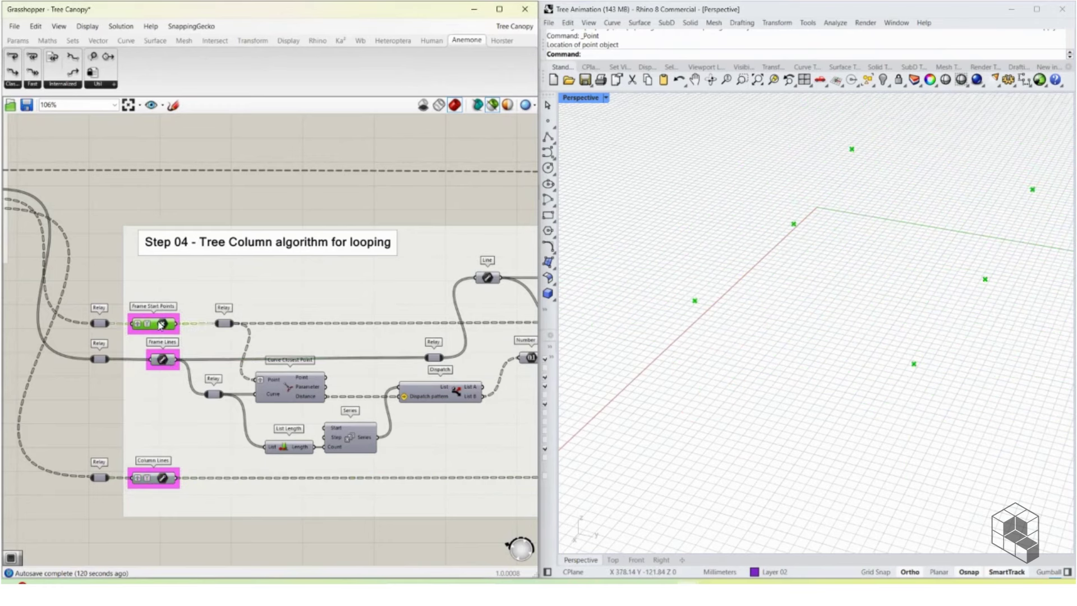
shift+click(162, 361)
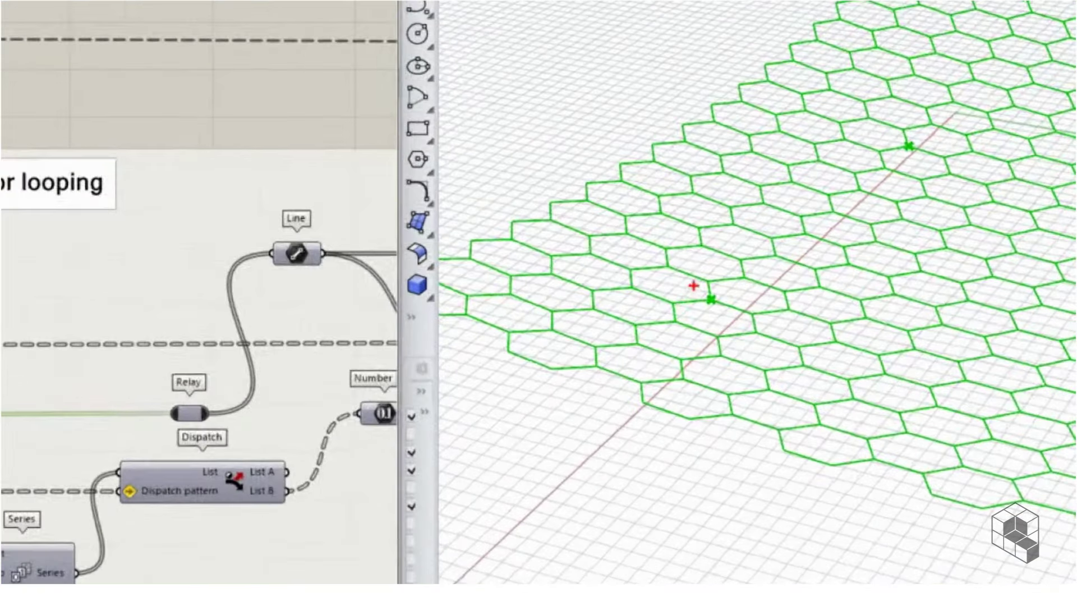
drag(709, 282, 711, 312)
mouse_move(705, 309)
mouse_down()
mouse_move(666, 321)
mouse_move(756, 317)
mouse_up()
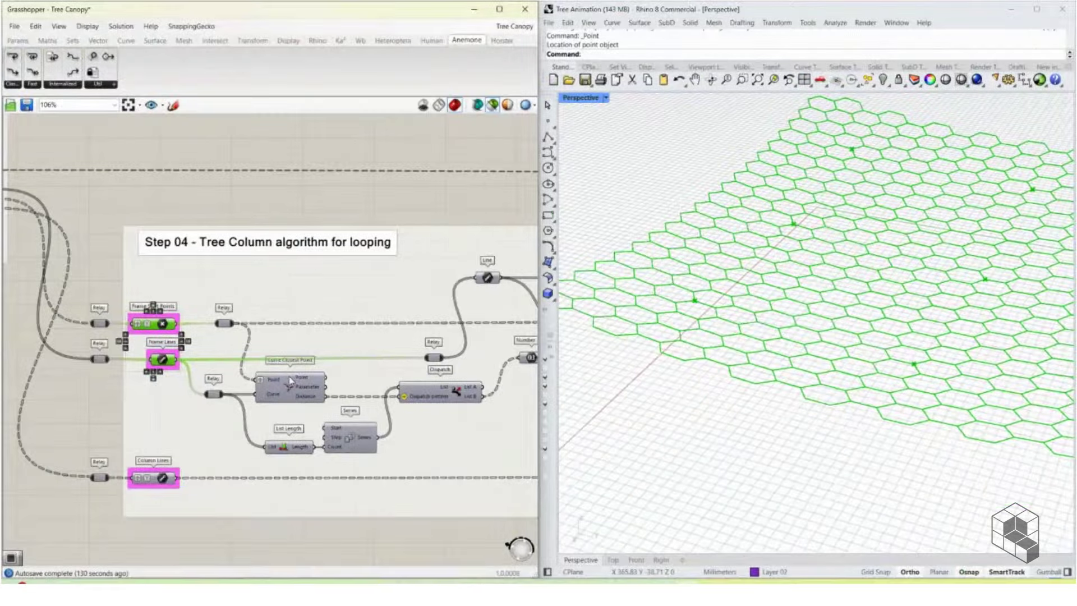
Step: Preview the Curve Closest Point results and inspect the component's Point and Curve inputs and its Distance output
click(288, 385)
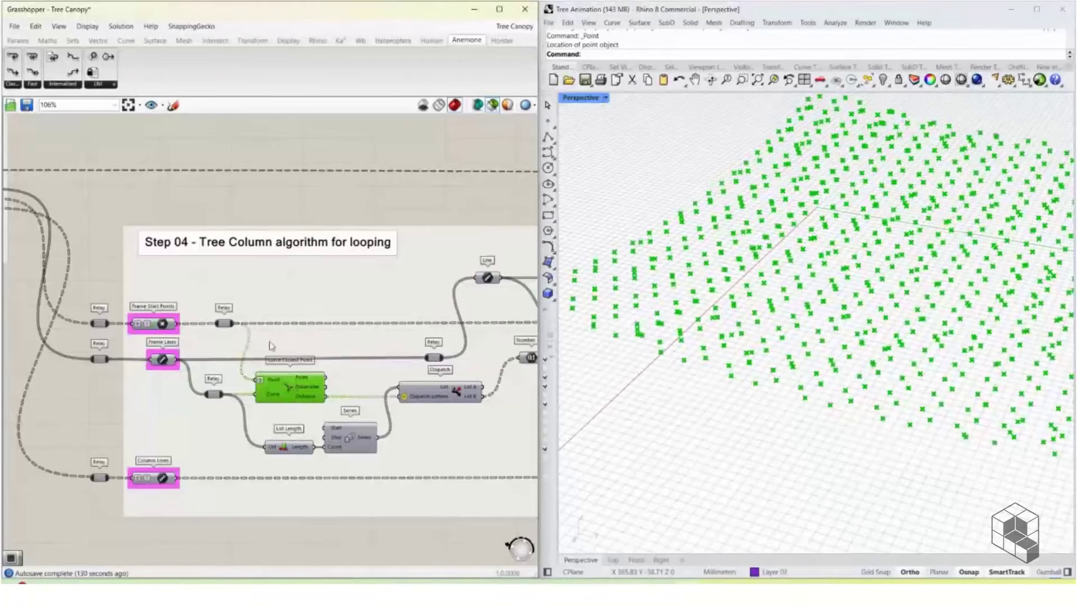
scroll(303, 393, up, 3)
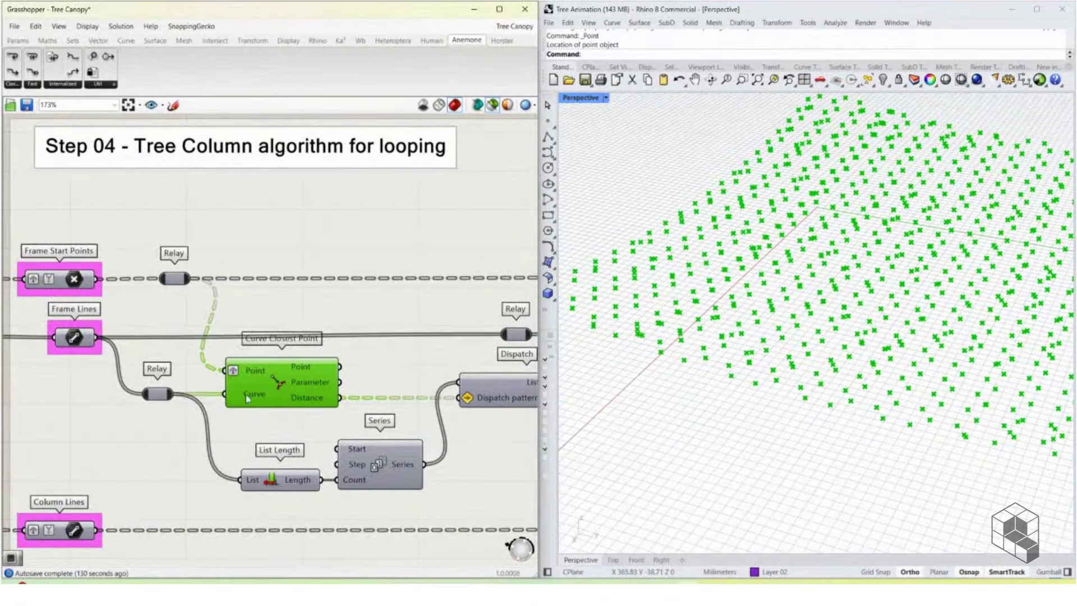
scroll(275, 435, down, 3)
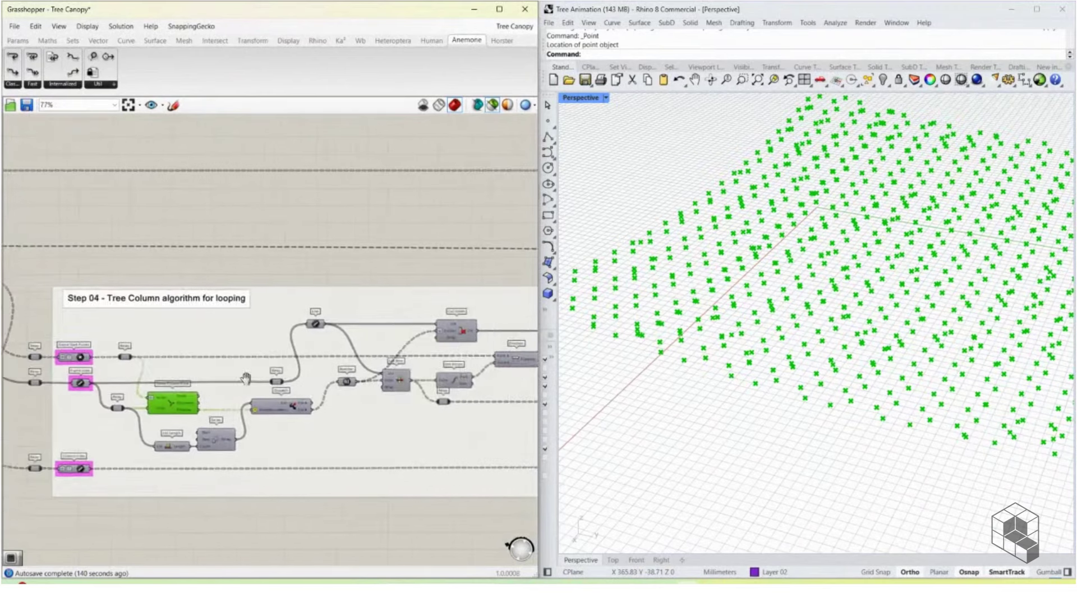
Step: Inspect the Number and Dispatch components, and preview the List Item lines picked from the frame around each start point
right_drag(470, 465, 243, 385)
click(243, 384)
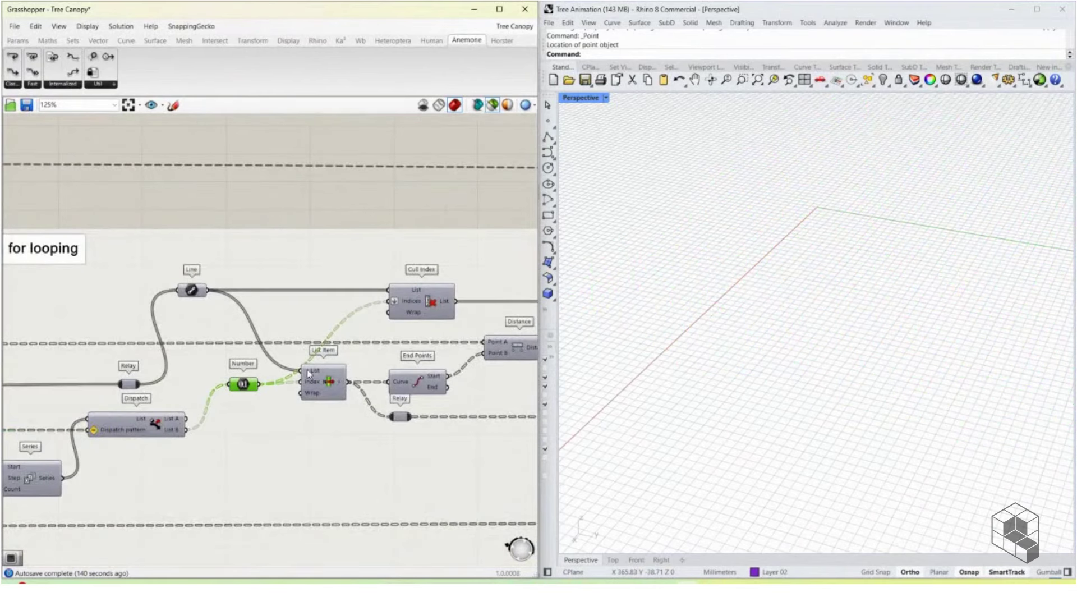
click(322, 393)
click(160, 429)
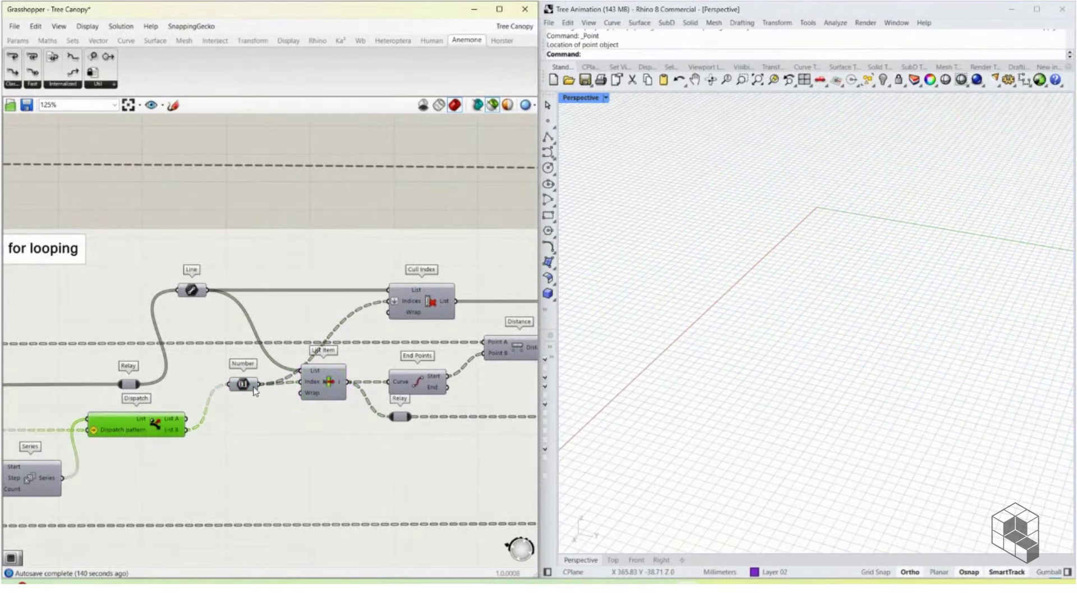
click(334, 385)
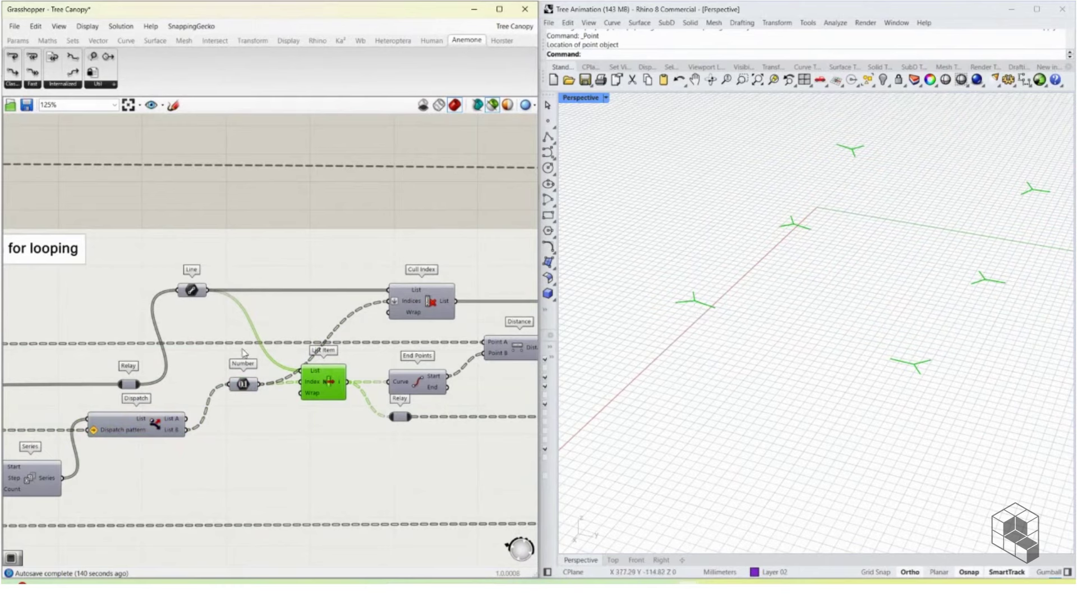
right_drag(26, 354, 202, 336)
scroll(729, 306, up, 2)
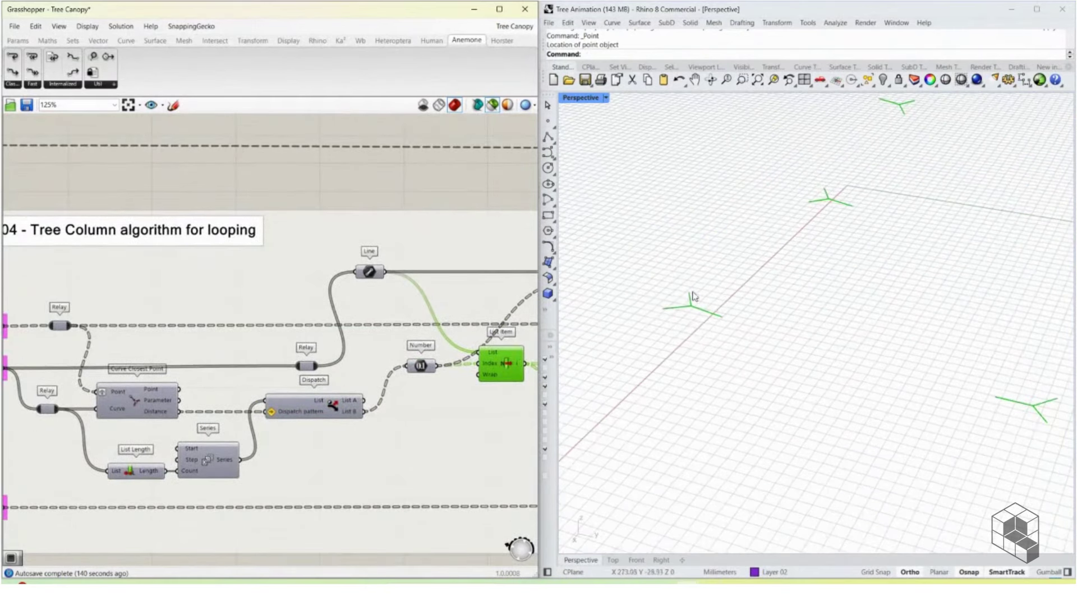
Step: Preview the Cull Index frame lines, then the List Item lines, to compare the remaining frame with the extracted edges
right_drag(432, 326, 192, 352)
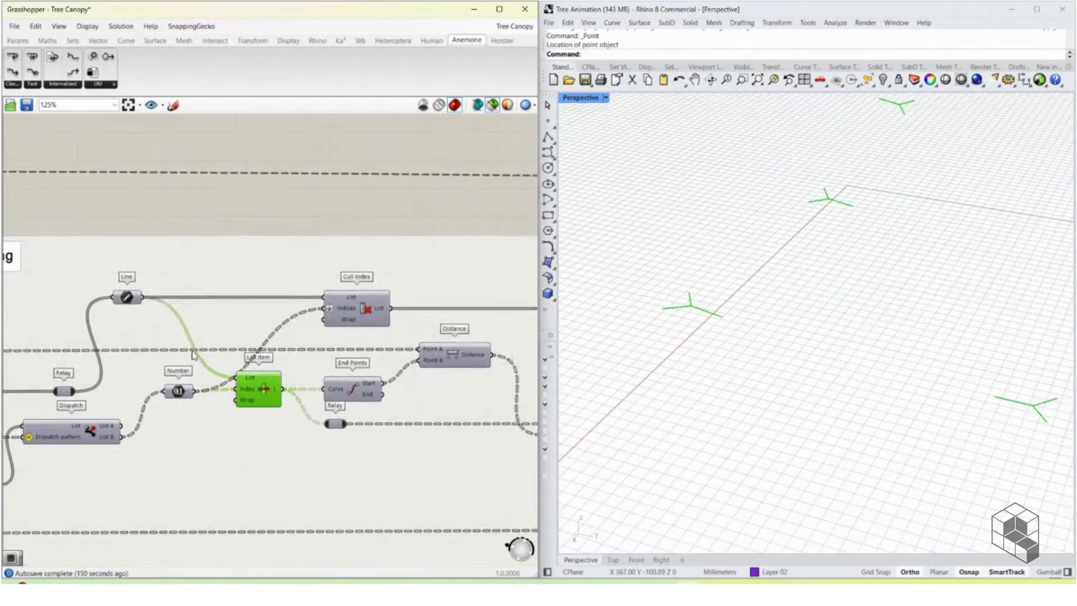
click(364, 304)
scroll(680, 254, down, 3)
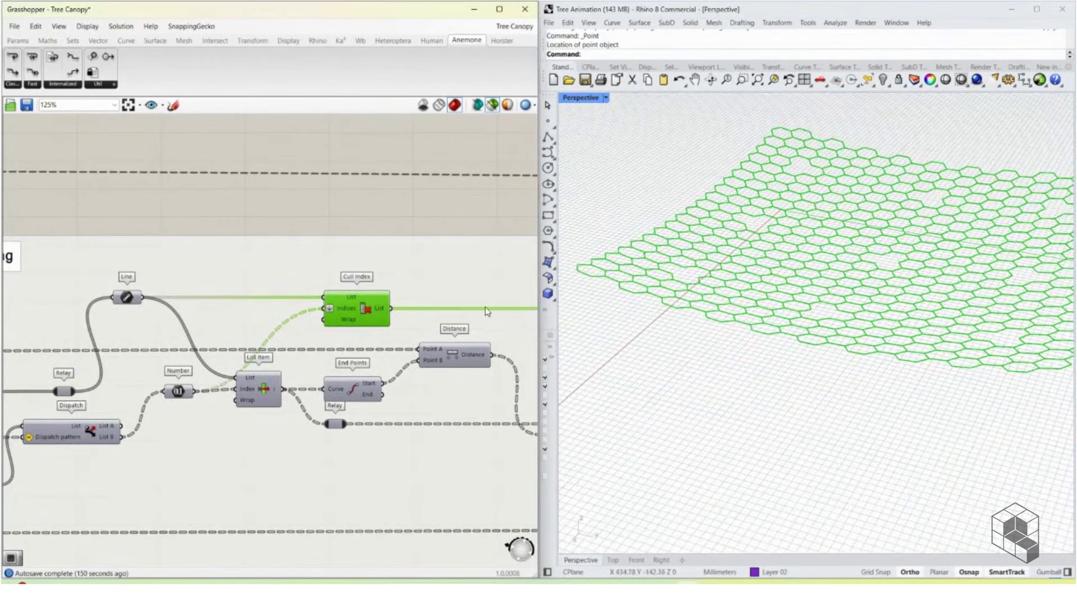
click(263, 399)
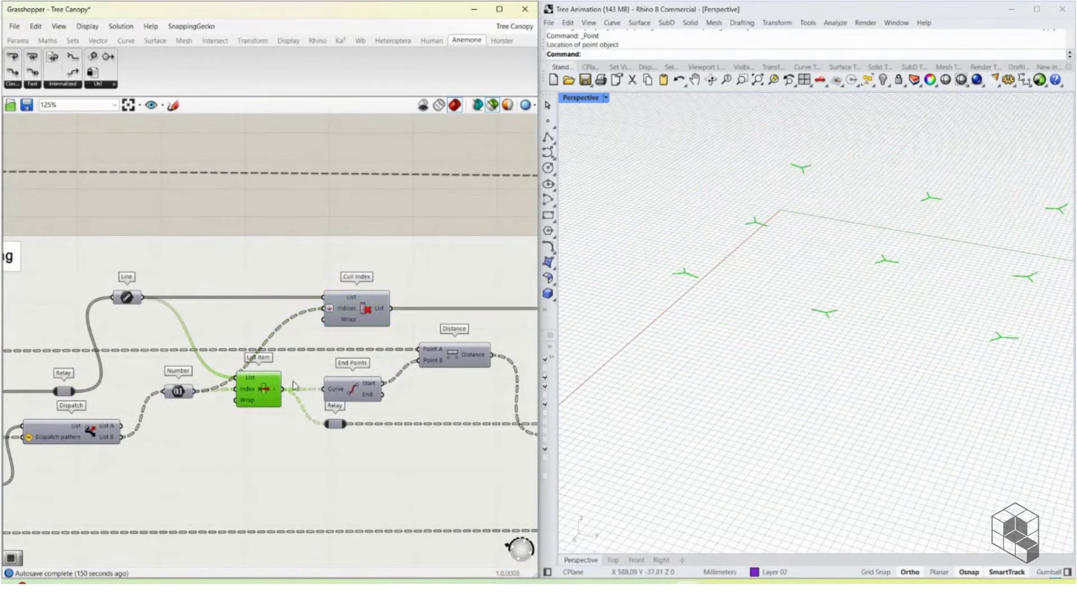
scroll(272, 387, up, 2)
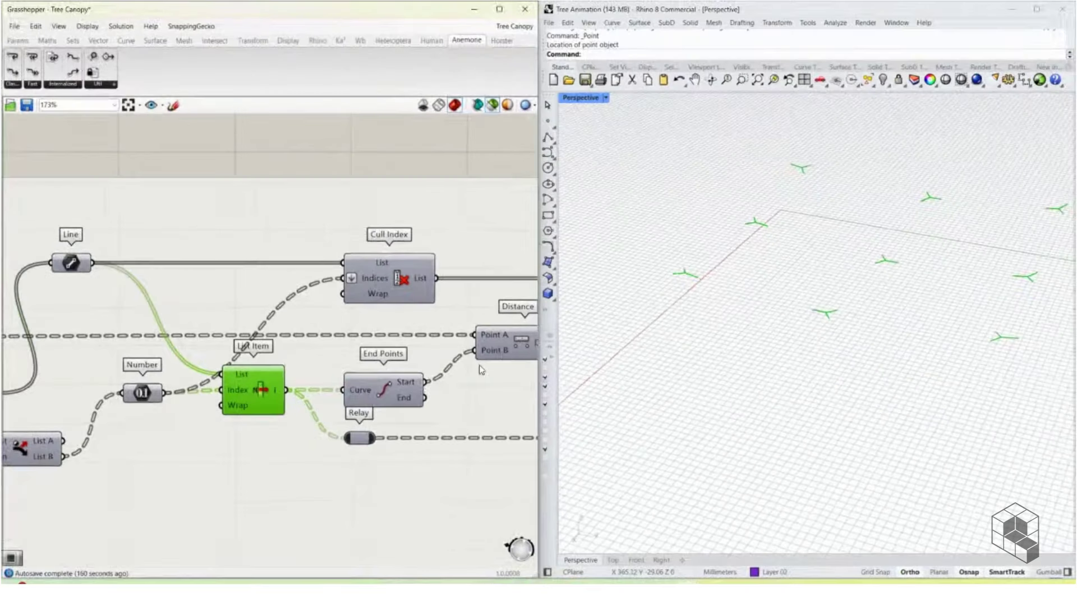
Step: Preview the End Points of the List Item lines and inspect the Distance component that compares them with the start points
click(385, 386)
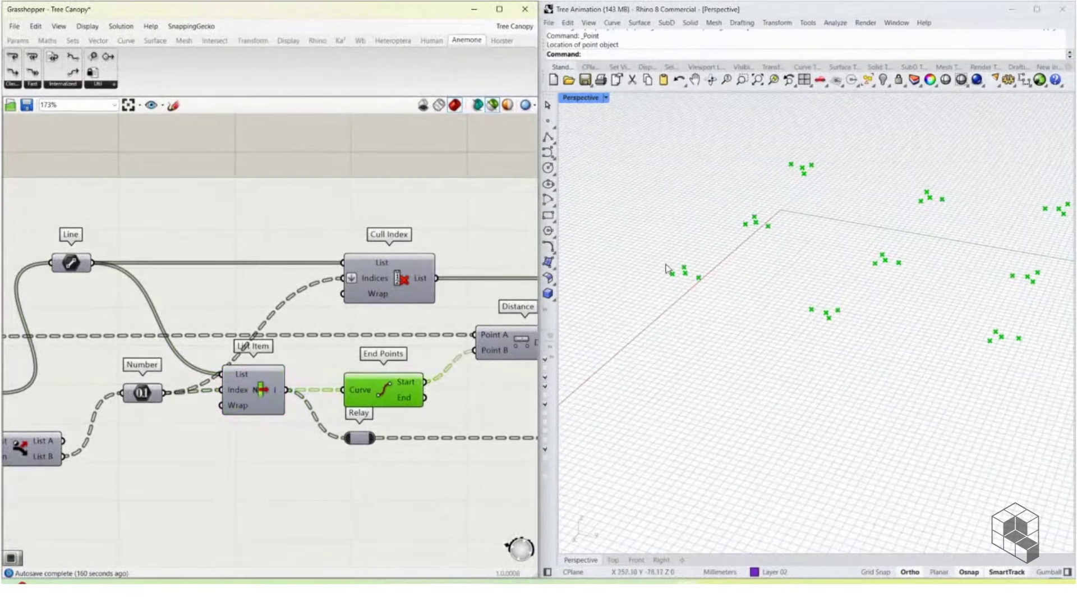
right_drag(394, 376, 192, 388)
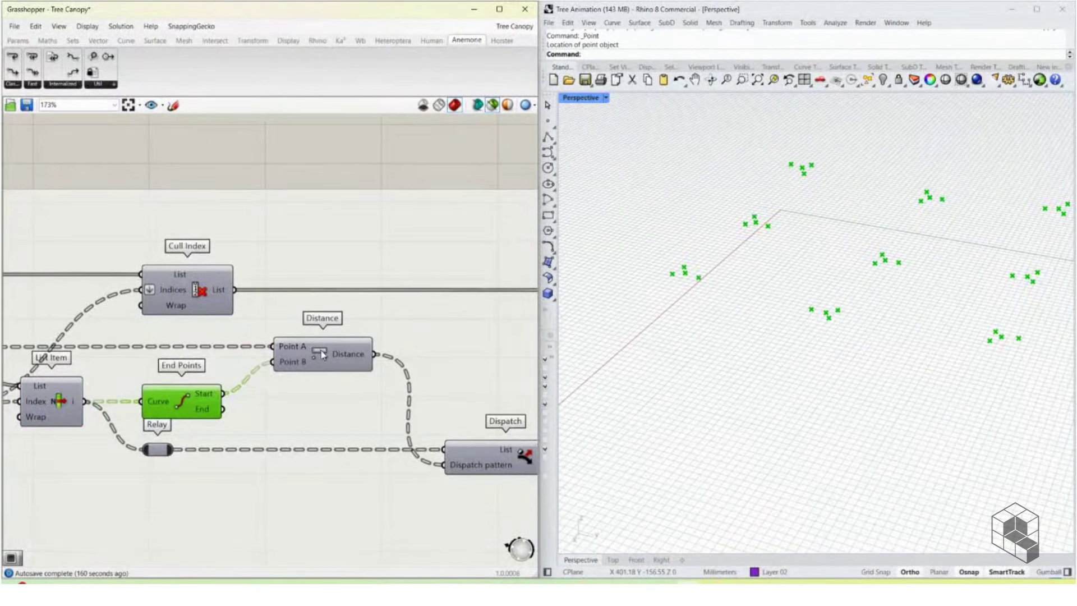
click(322, 355)
right_drag(400, 359, 122, 295)
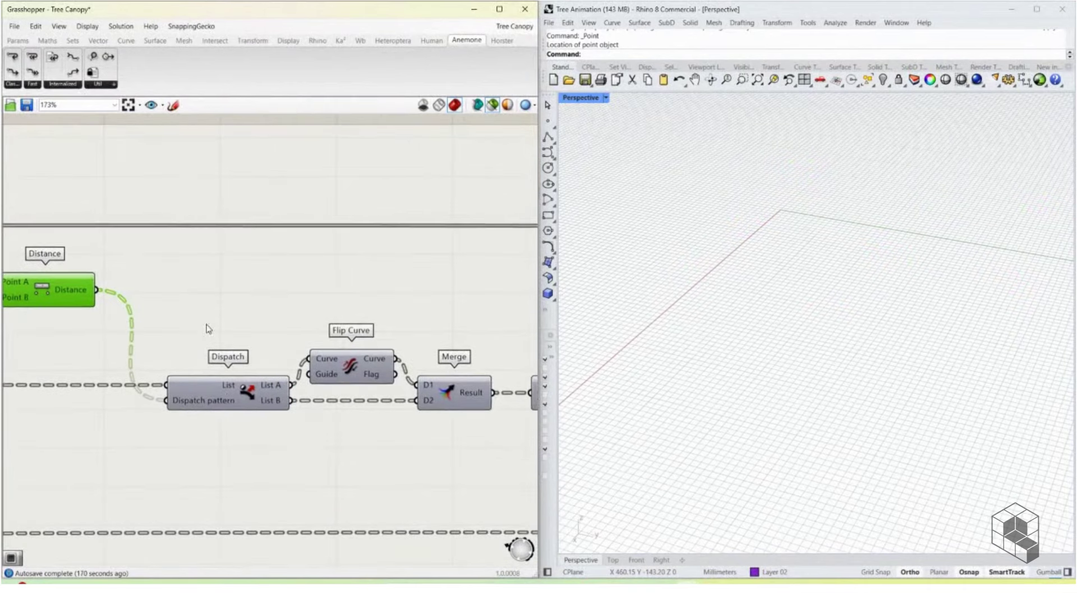
Step: Preview the second Dispatch, the Flip Curve and the End Points after the Merge to examine how the line directions are aligned
click(227, 396)
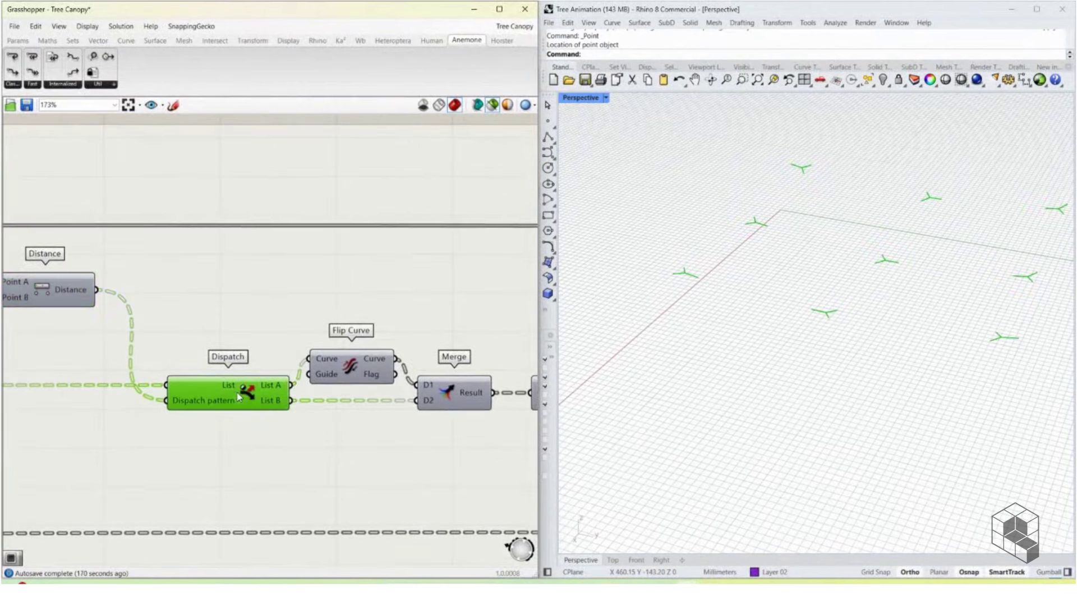
click(369, 369)
right_drag(370, 371, 99, 358)
click(283, 377)
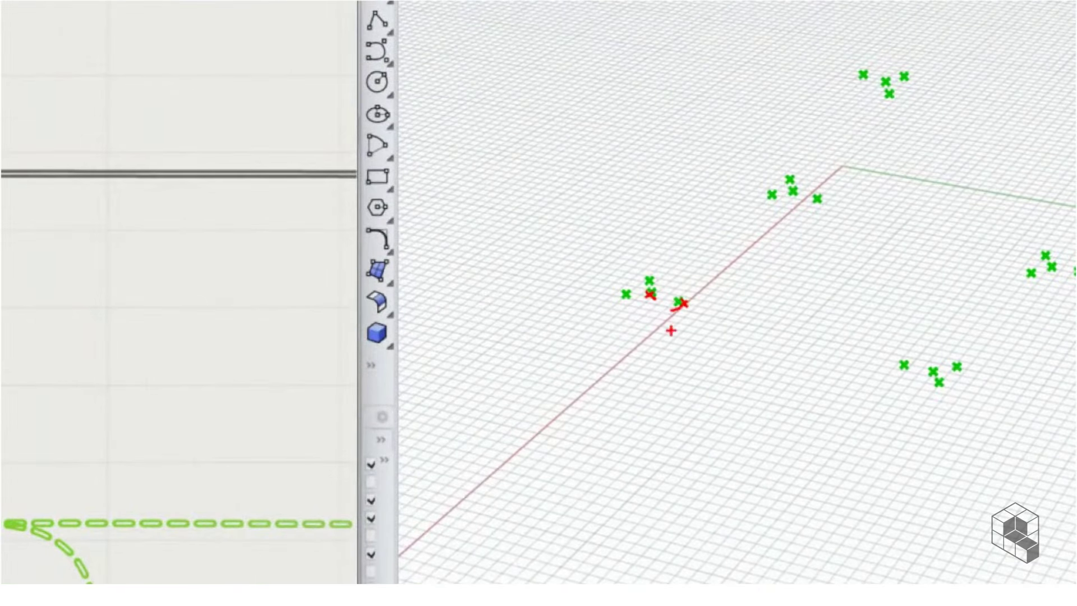
click(641, 275)
click(616, 297)
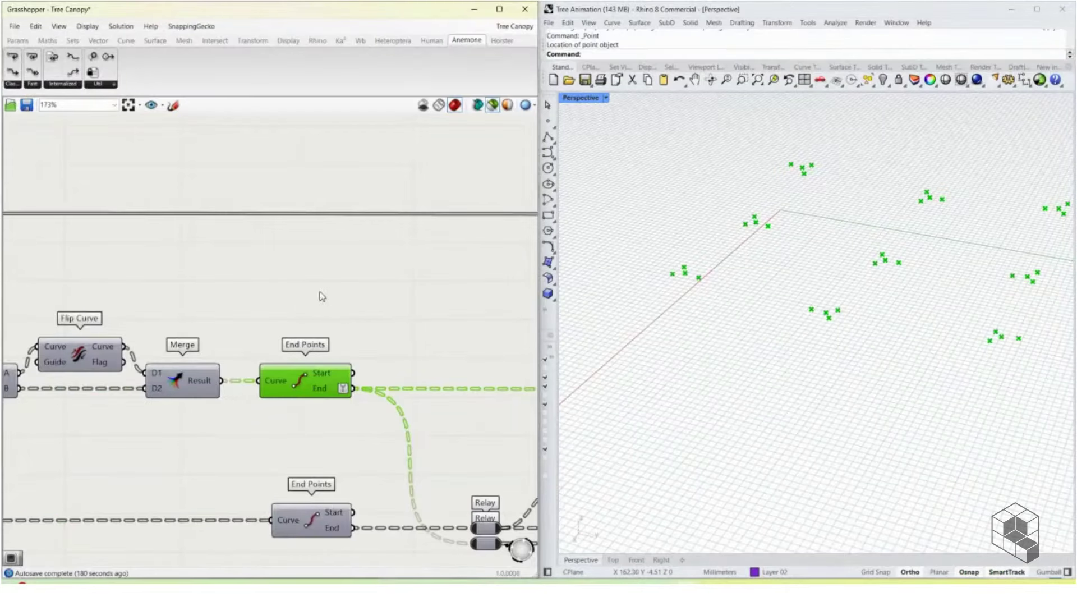
Step: Preview the End Points of the column lines and inspect the Vector 2Pt component joining them to the frame end points
scroll(322, 296, down, 4)
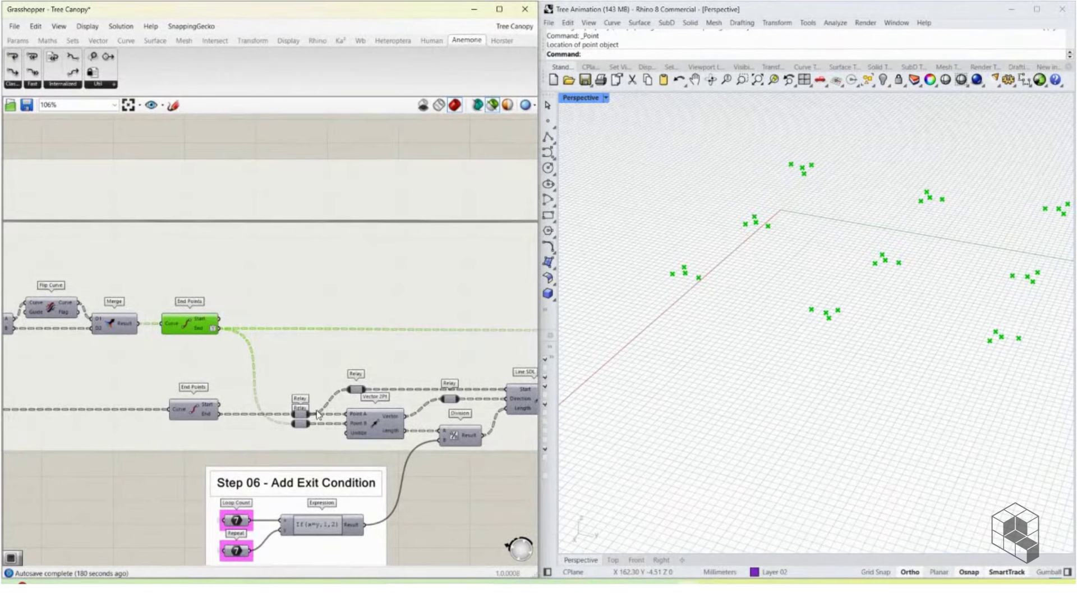
scroll(215, 343, up, 2)
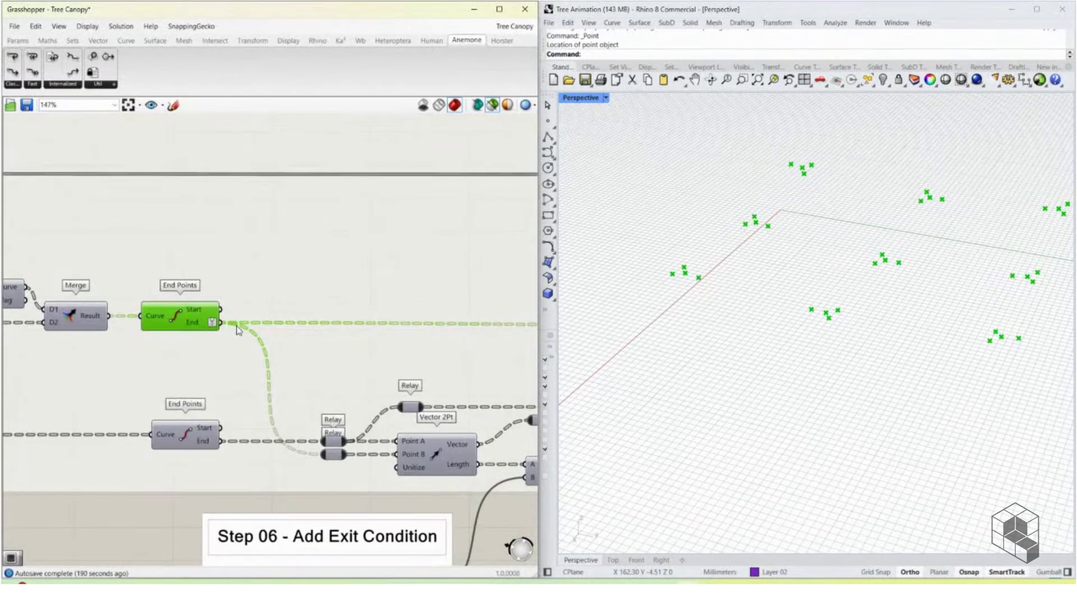
click(193, 442)
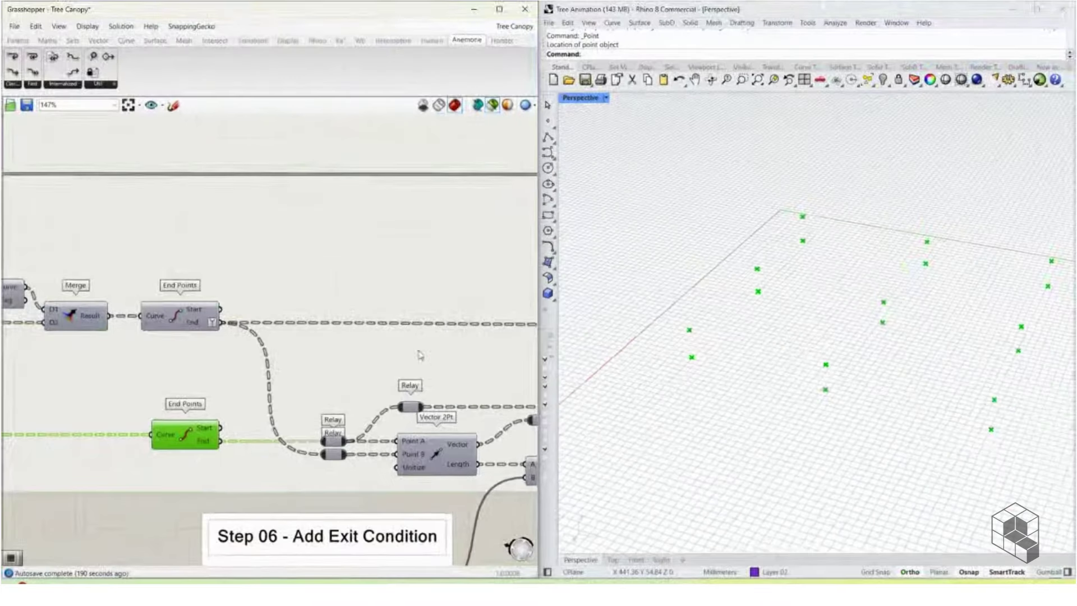
right_drag(362, 420, 303, 411)
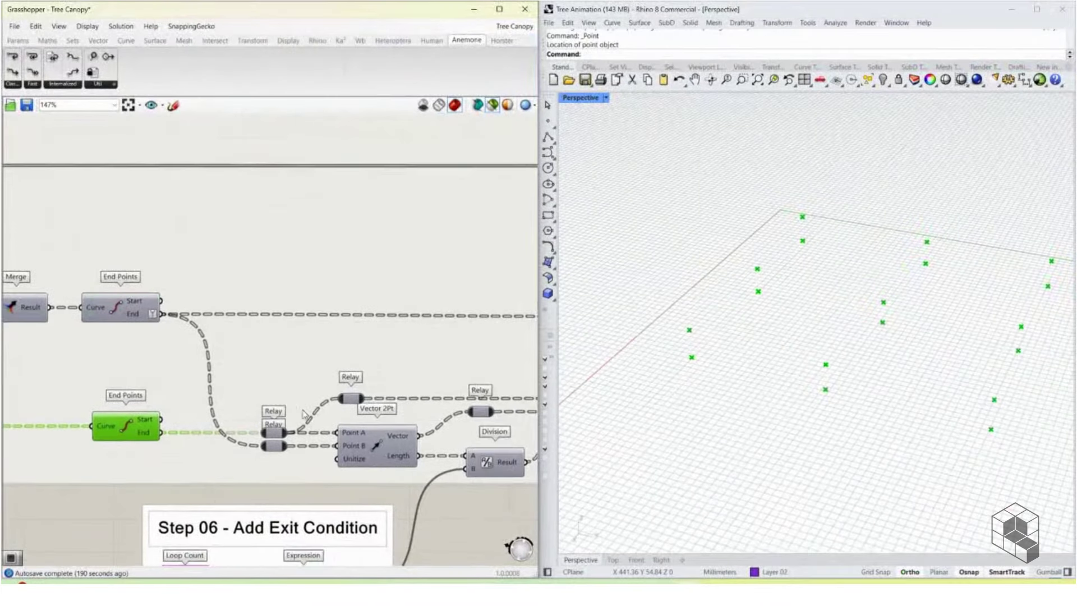
click(395, 445)
right_drag(421, 446, 318, 413)
Step: Add a Vector Display component above Vector 2Pt, anchored at the column lines' end points and fed by the Vector 2Pt vector
double_click(360, 473)
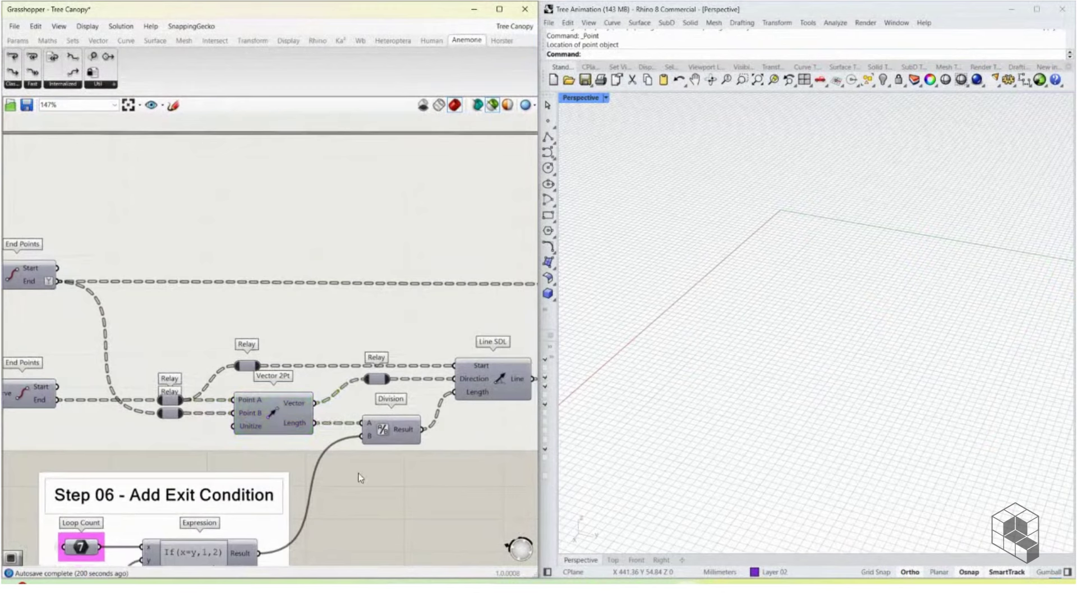
text(vec)
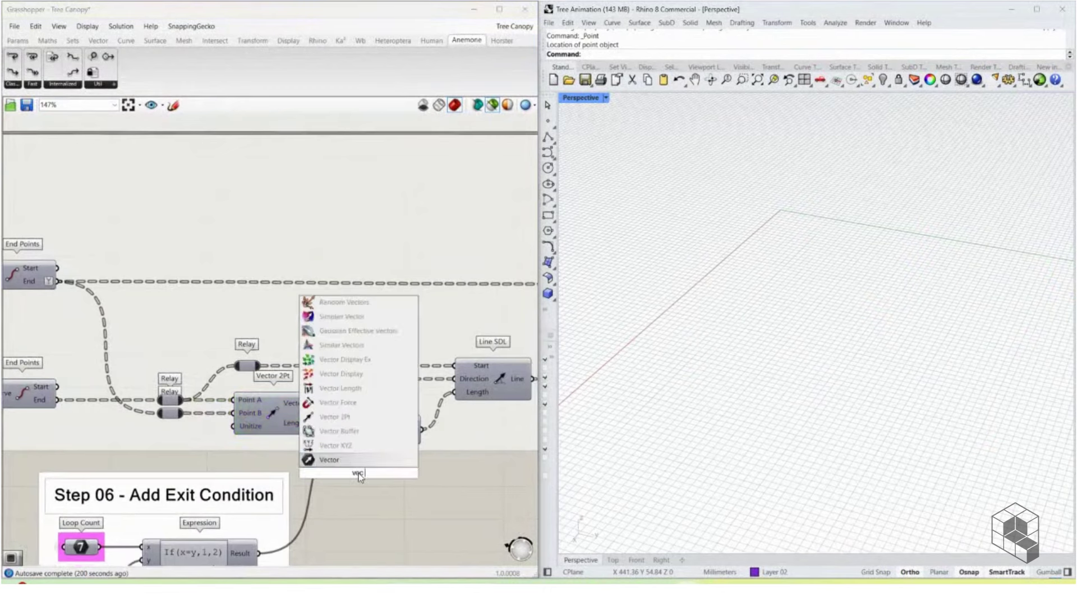
text( displat)
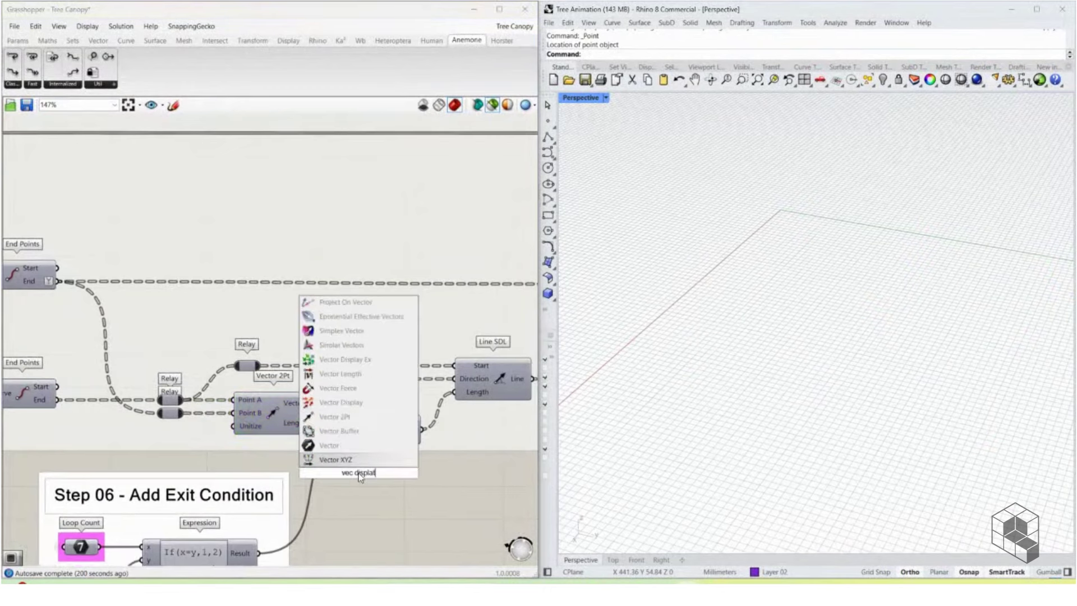
click(360, 404)
drag(359, 471, 338, 330)
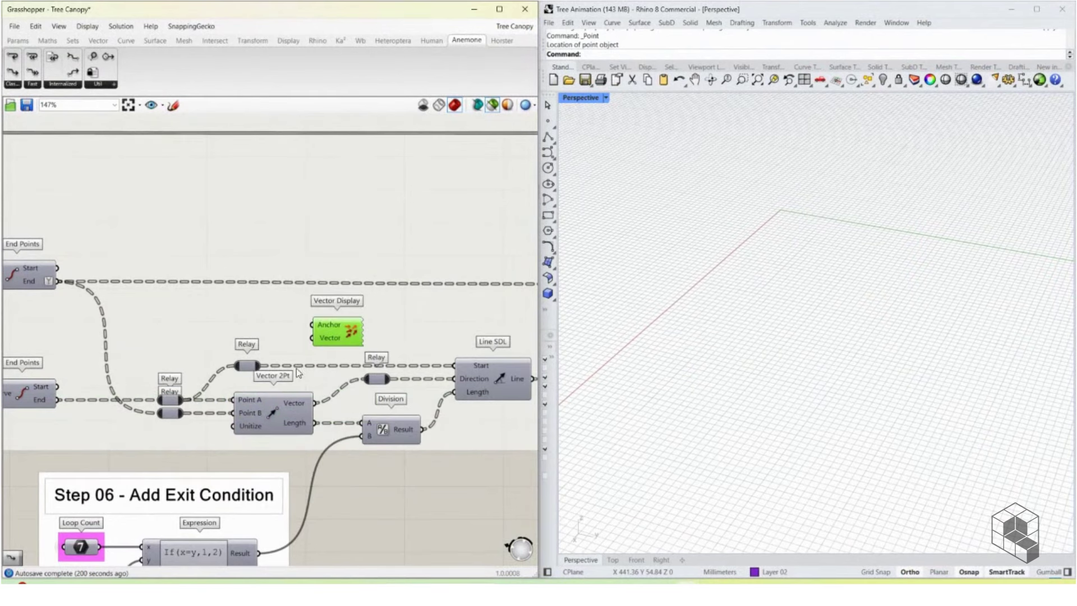
drag(57, 399, 358, 315)
drag(316, 403, 353, 321)
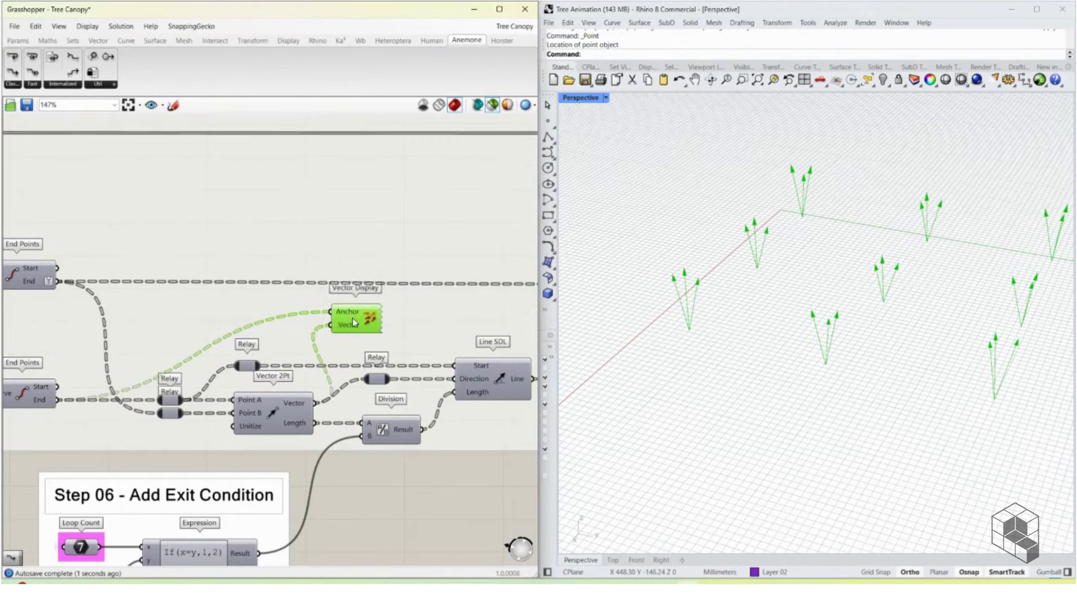
Step: Examine the displayed vectors alongside the Division and Line SDL components and the Step 06 exit condition expression
scroll(386, 351, down, 2)
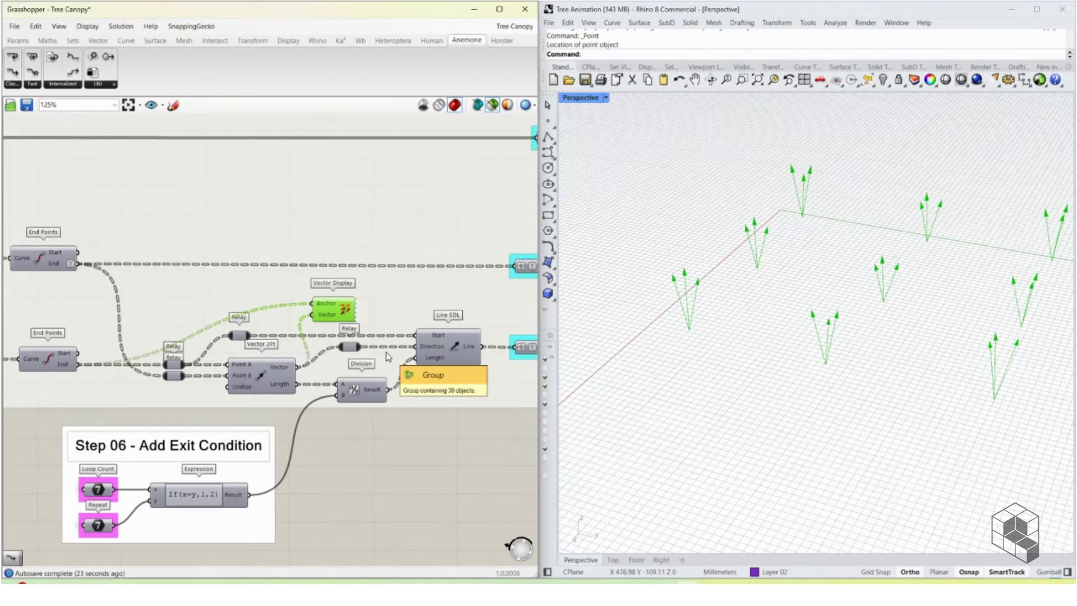
scroll(386, 352, up, 2)
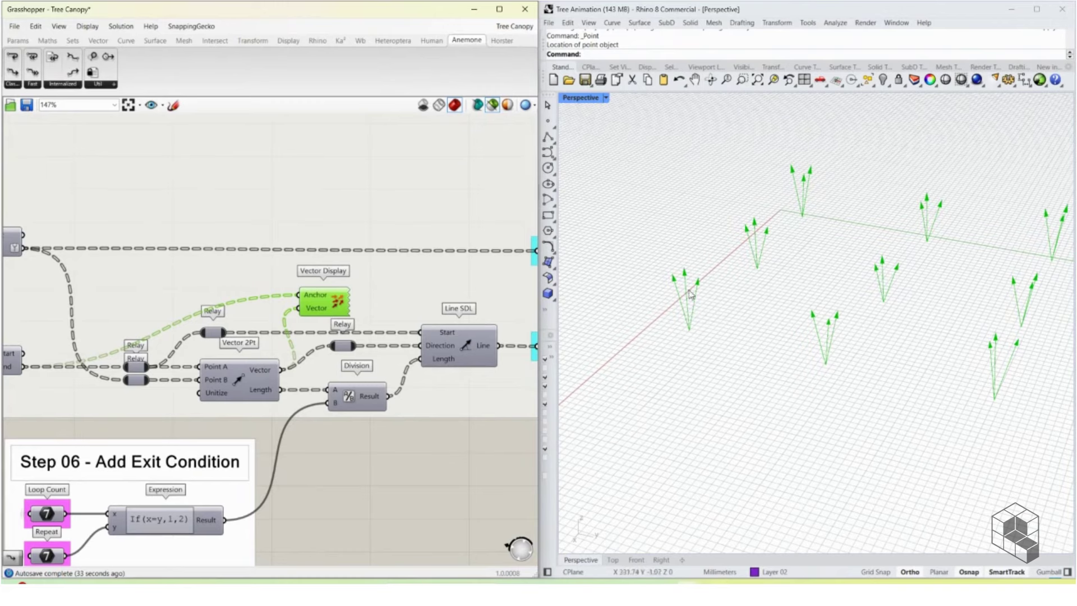
scroll(415, 331, down, 5)
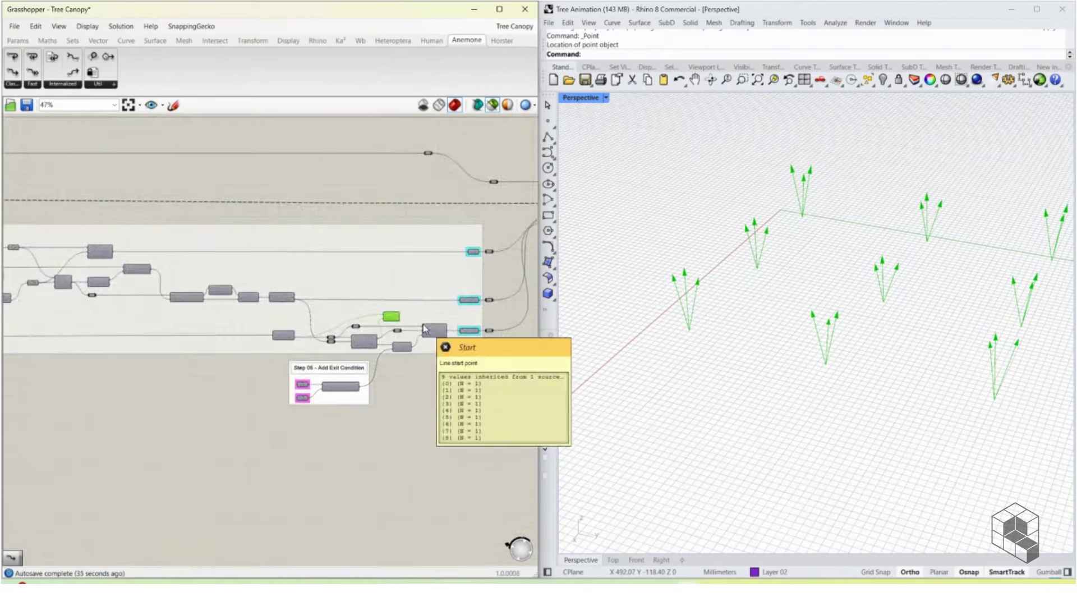
scroll(343, 364, up, 5)
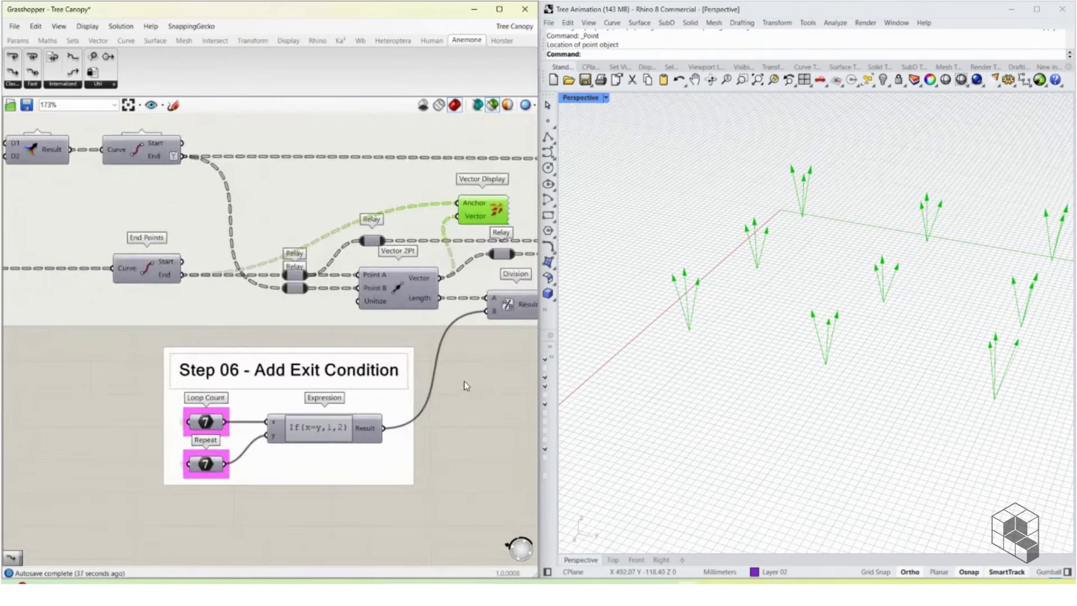
click(464, 381)
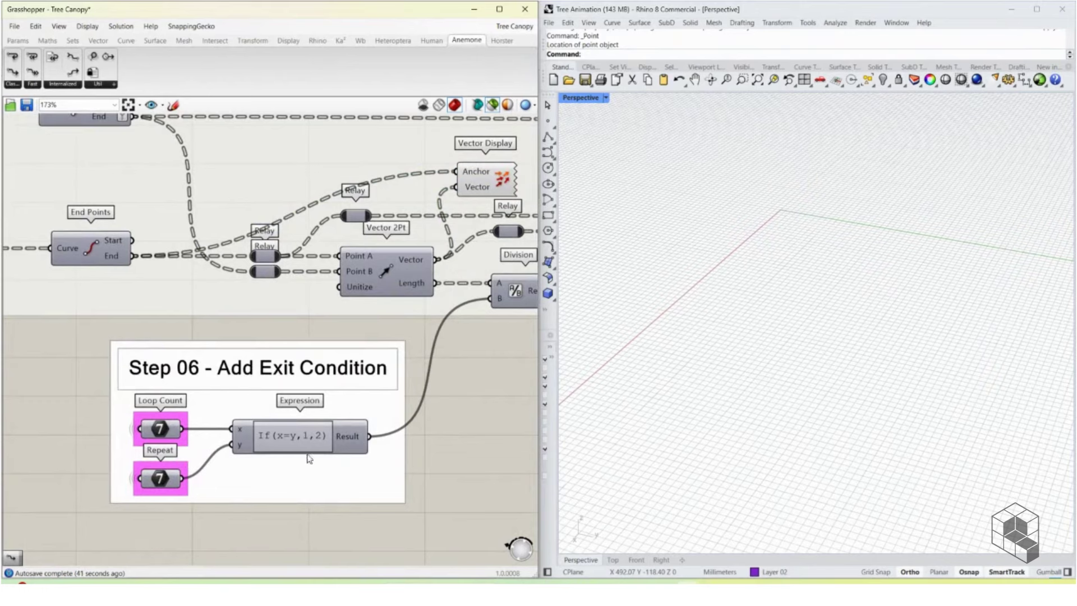
Step: Inspect Vector 2Pt and preview Vector Display to study how dividing the vector length shortens the new column lines
right_drag(412, 359, 295, 400)
click(296, 318)
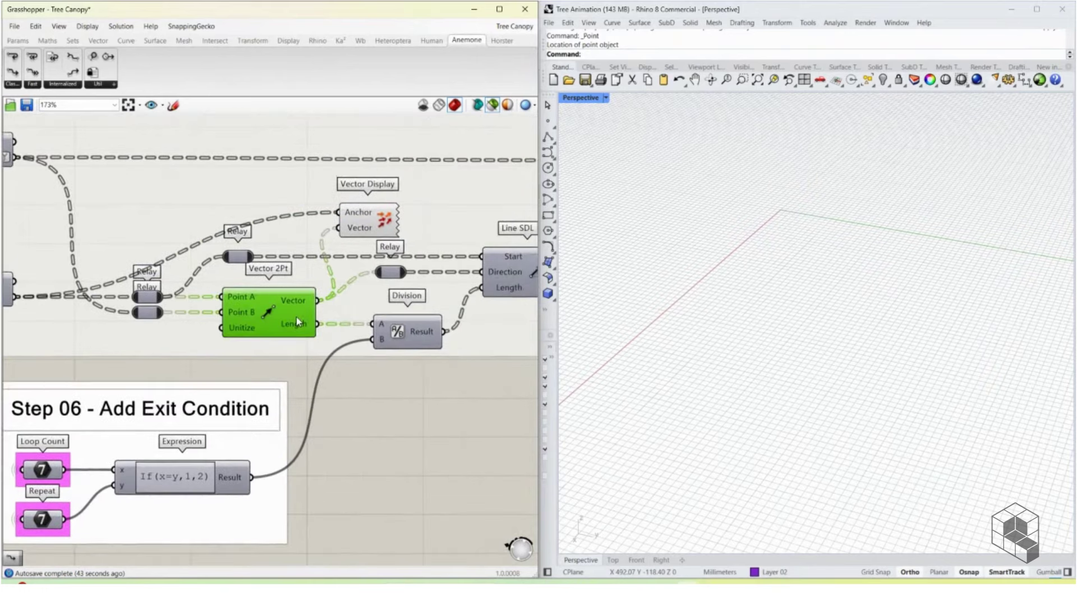
click(366, 222)
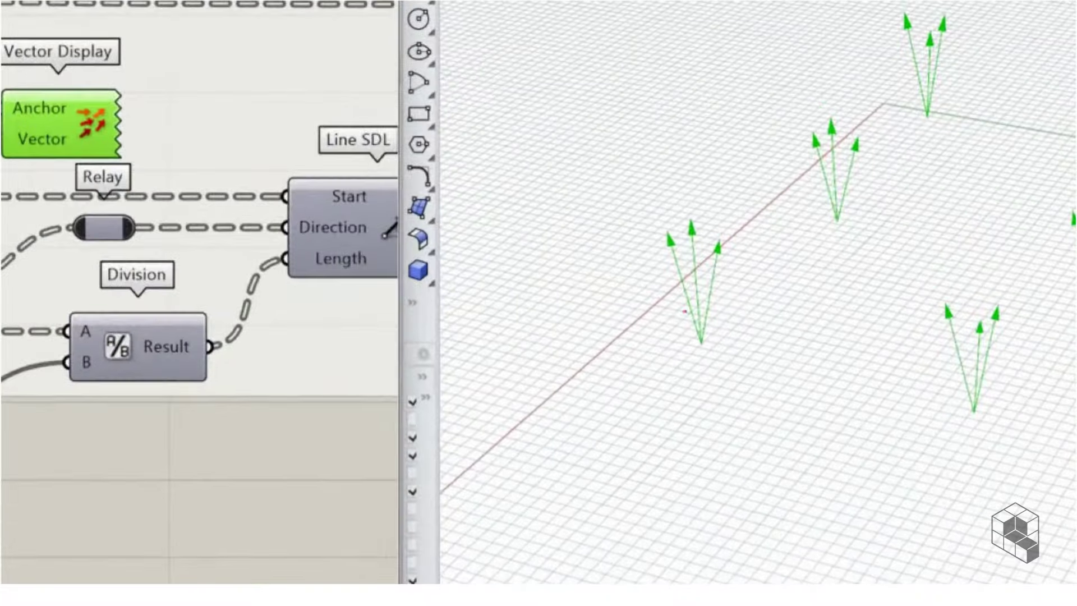
drag(702, 344, 707, 269)
drag(712, 230, 723, 241)
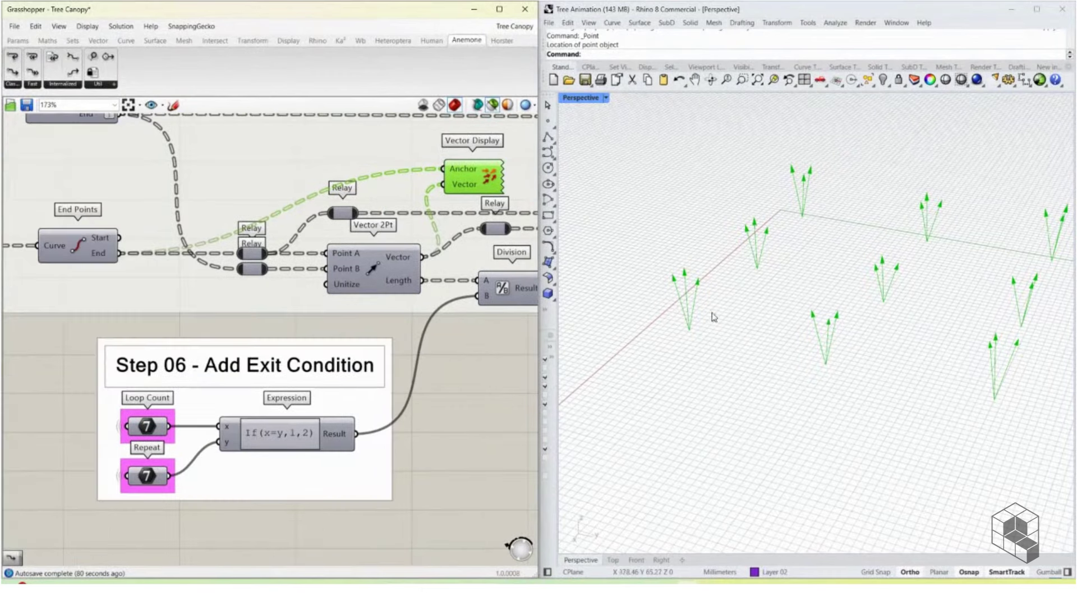
Step: Trace the Loop Count parameter of the Step 06 group back to the Counter output of Loop Start
click(147, 427)
scroll(335, 415, down, 8)
right_drag(112, 405, 212, 414)
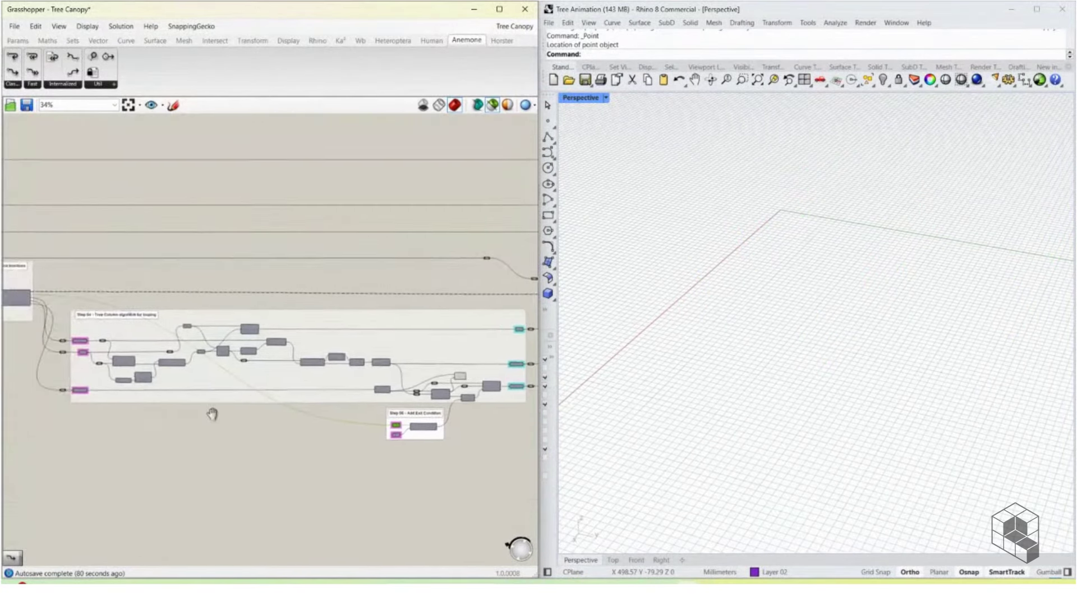
right_drag(110, 308, 221, 337)
scroll(123, 327, up, 8)
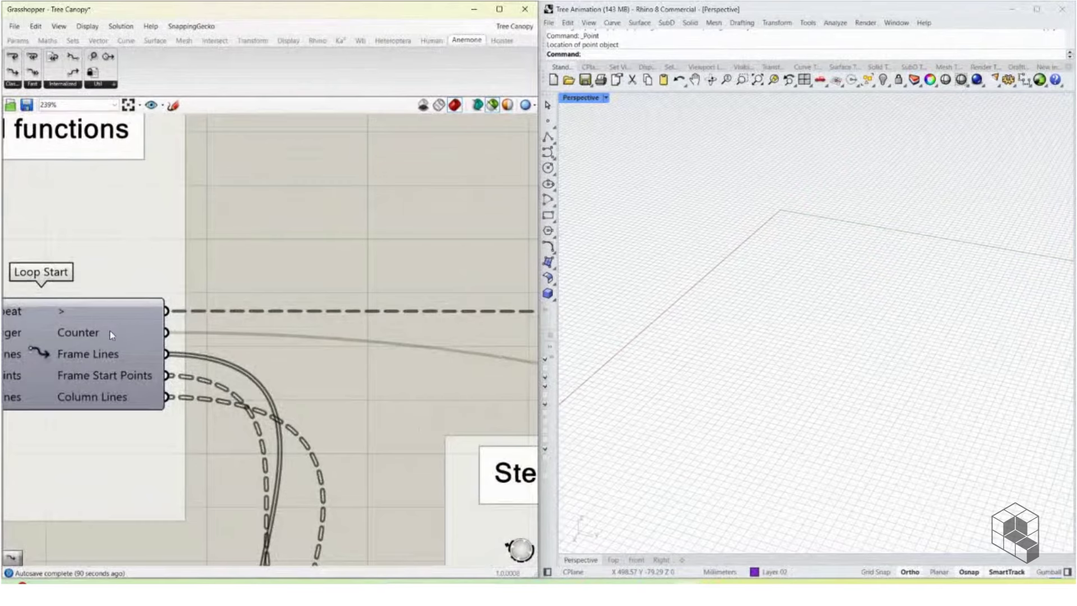
scroll(62, 309, down, 5)
right_drag(416, 380, 124, 269)
right_drag(388, 425, 40, 286)
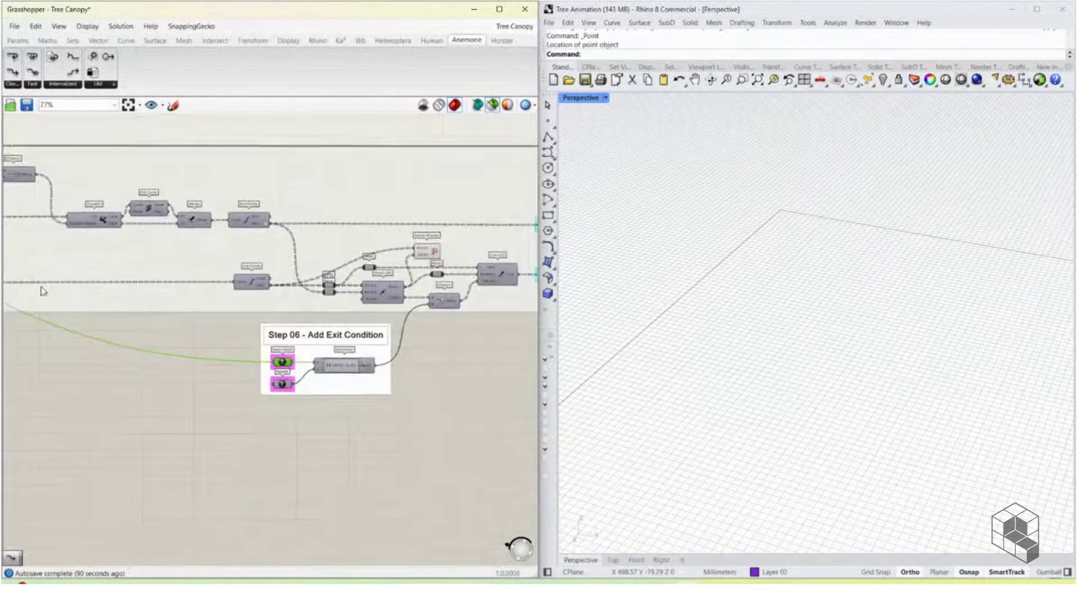
Step: Trace the Repeat parameter of the Step 06 group back to the Number Slider feeding Loop Start
scroll(265, 371, up, 3)
scroll(313, 389, up, 3)
click(290, 402)
scroll(403, 401, down, 8)
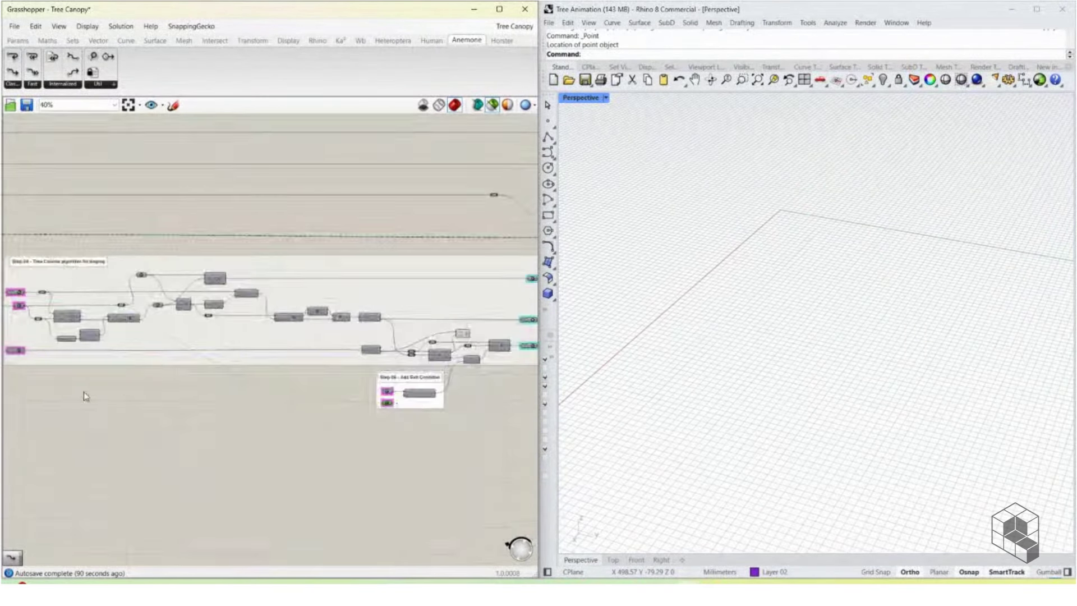
right_drag(84, 394, 353, 472)
scroll(136, 281, up, 5)
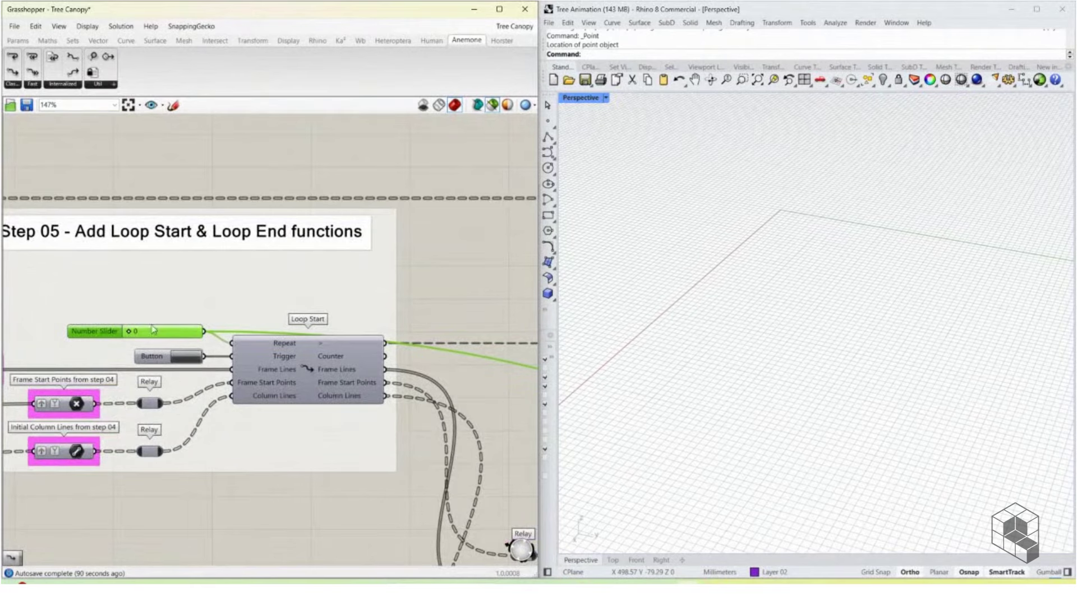
Step: Examine the Step 06 expression's Loop Count and Repeat inputs and how its result feeds the Division component
scroll(138, 325, down, 4)
right_drag(426, 415, 135, 325)
right_drag(456, 428, 157, 386)
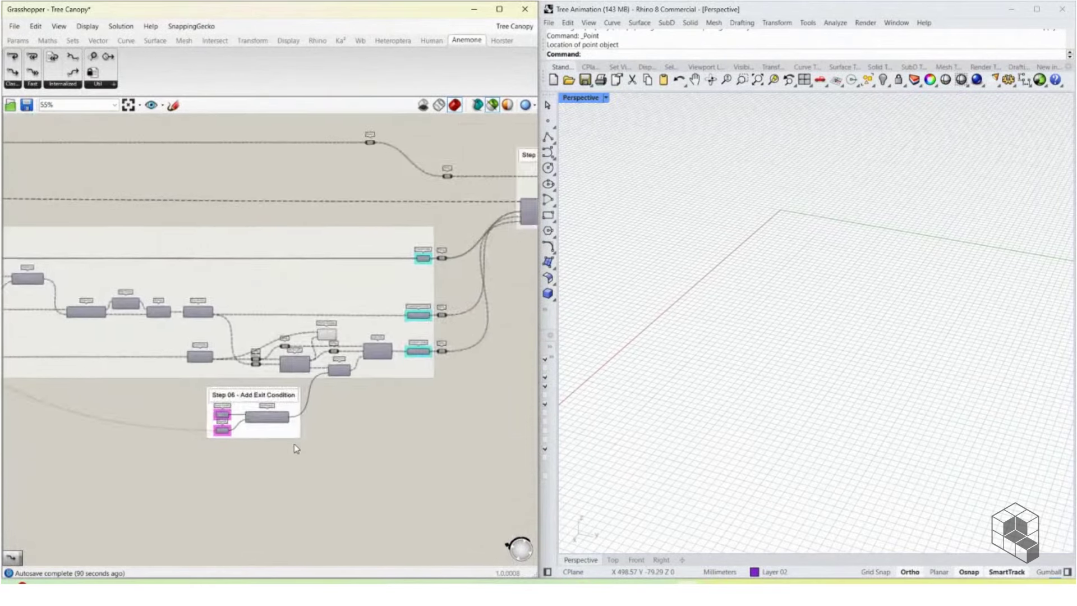
scroll(258, 427, up, 5)
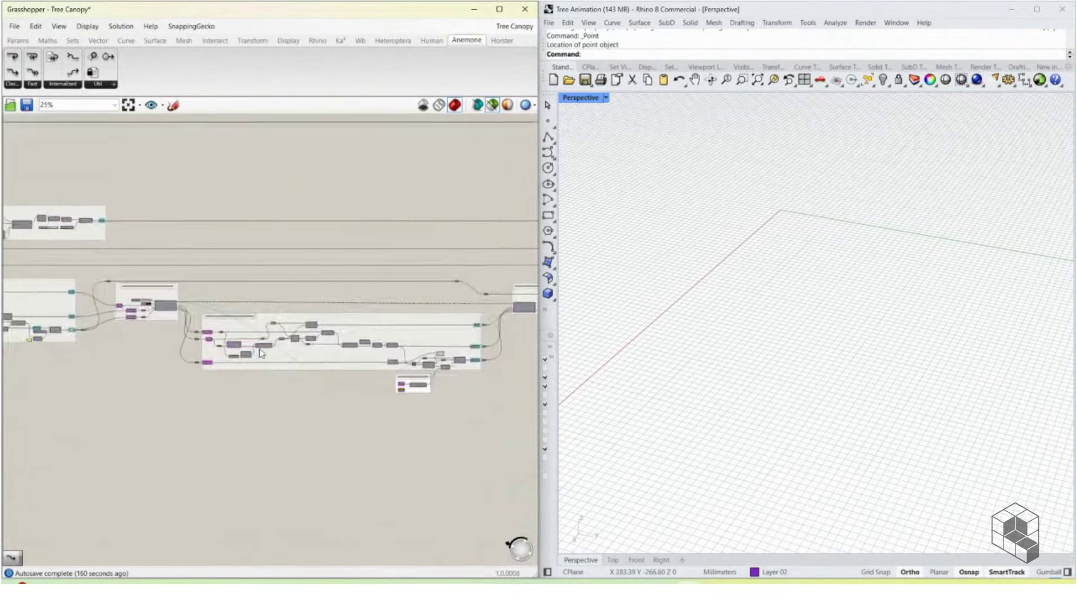
right_drag(429, 388, 312, 385)
scroll(303, 387, up, 9)
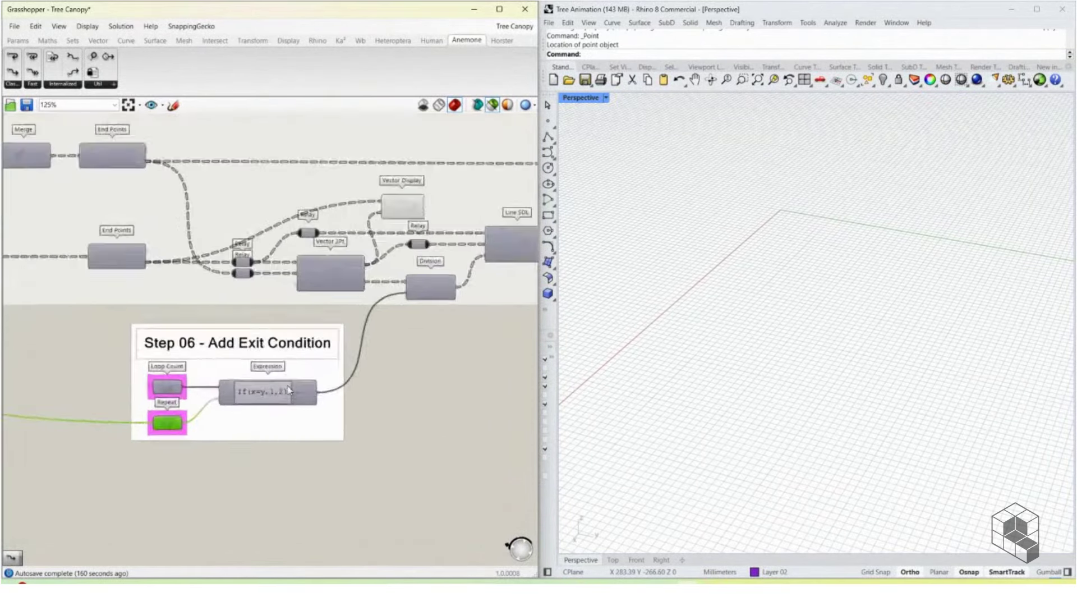
right_drag(195, 392, 266, 383)
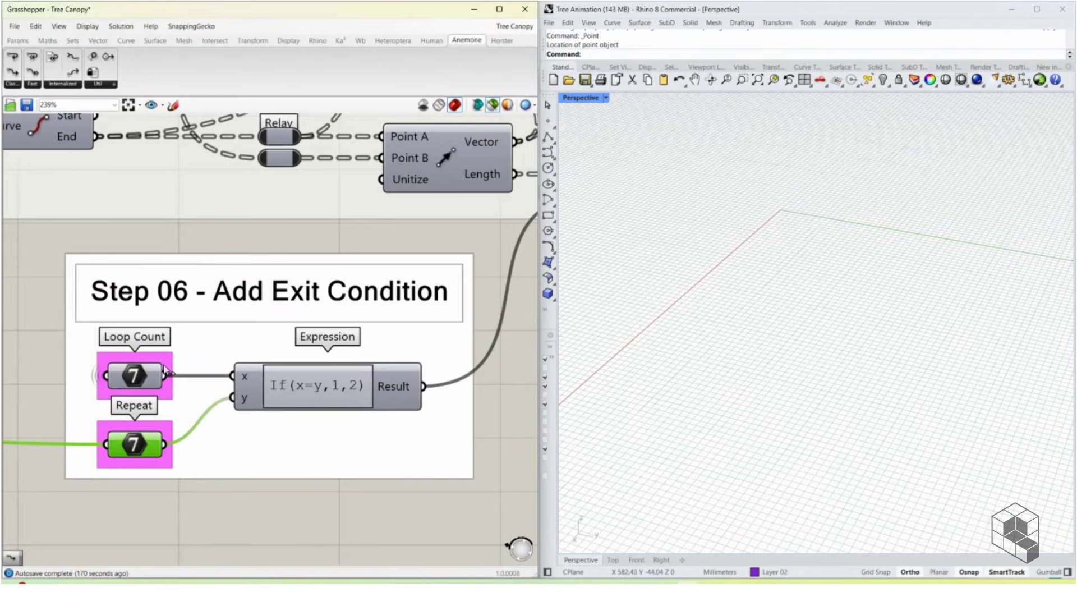
scroll(356, 393, down, 5)
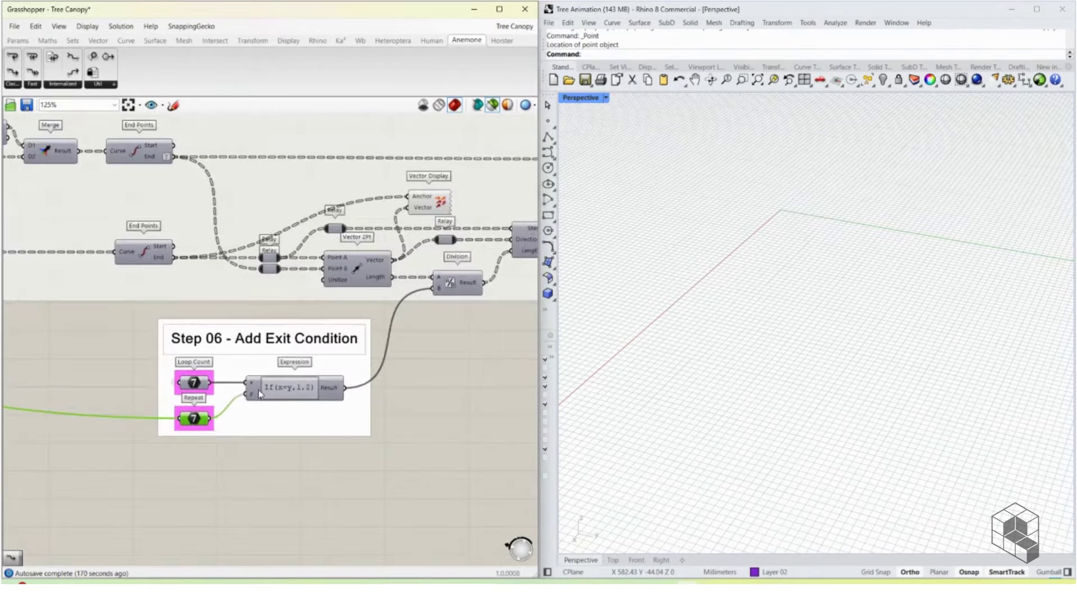
scroll(357, 287, up, 5)
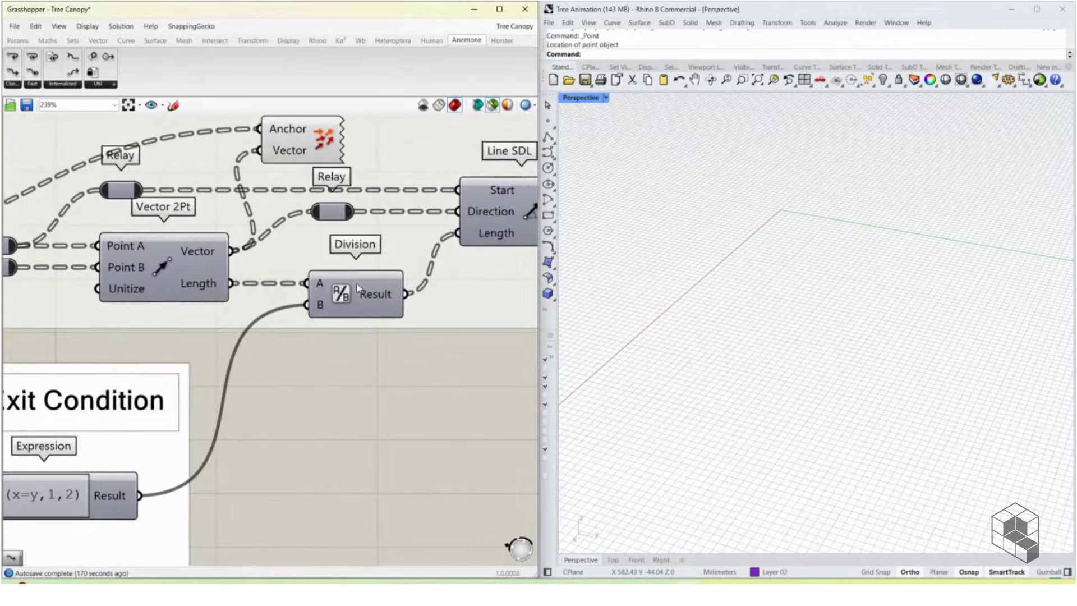
scroll(366, 295, down, 3)
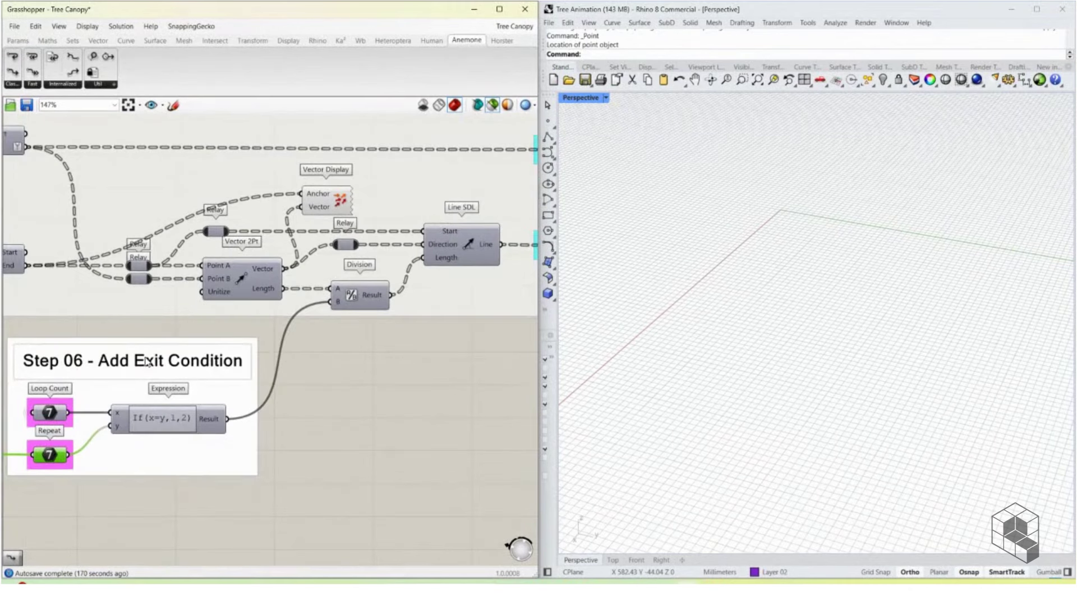
scroll(35, 408, up, 6)
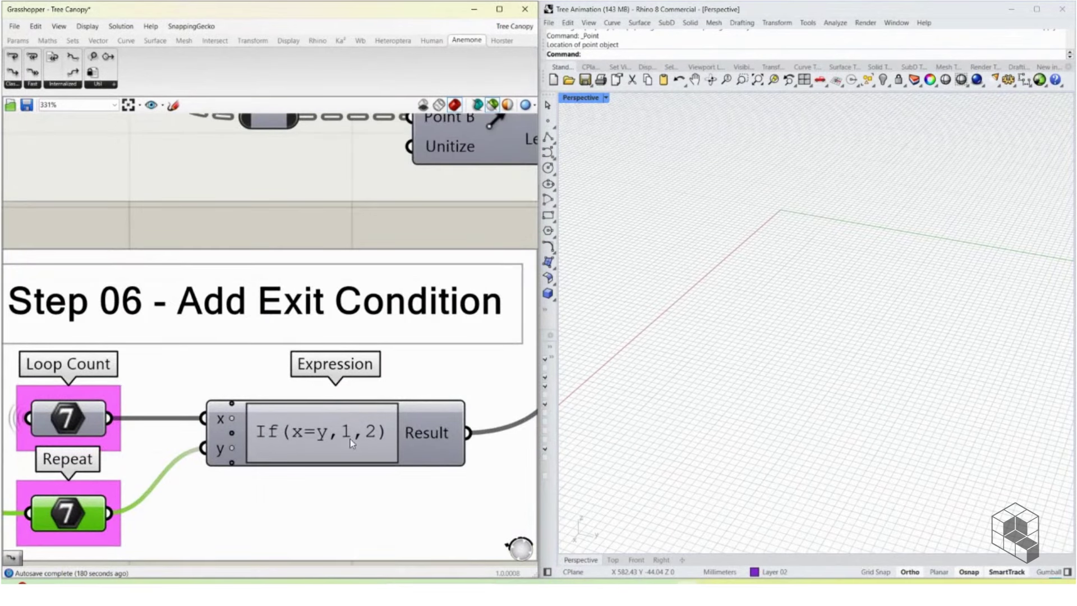
right_drag(474, 409, 231, 451)
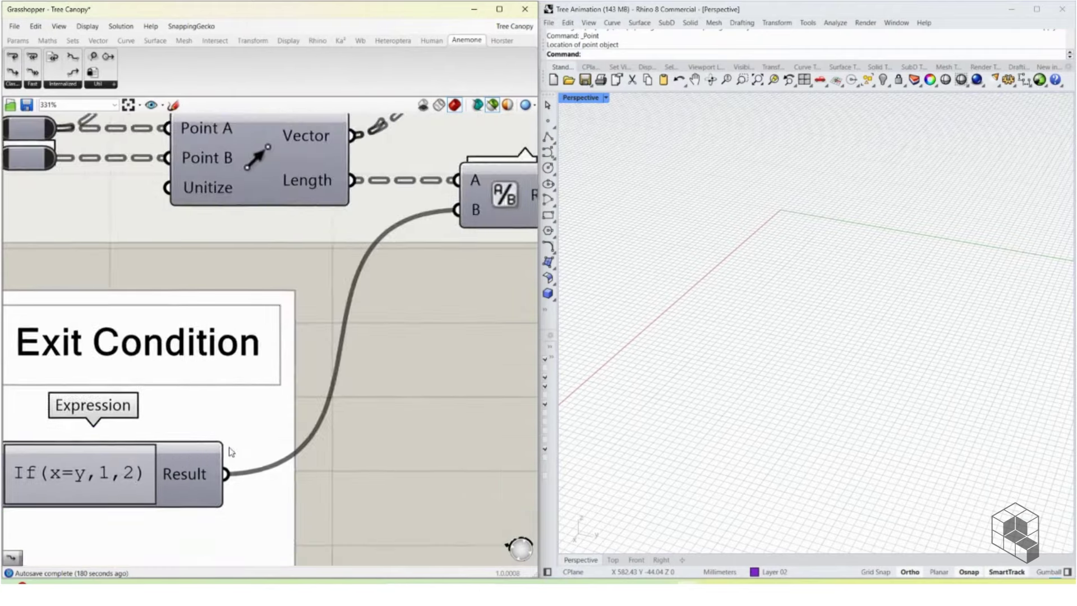
Step: Preview Vector 2Pt, Line SDL and Vector Display to compare the new column lines with the source vectors
scroll(229, 450, down, 4)
click(384, 317)
click(268, 308)
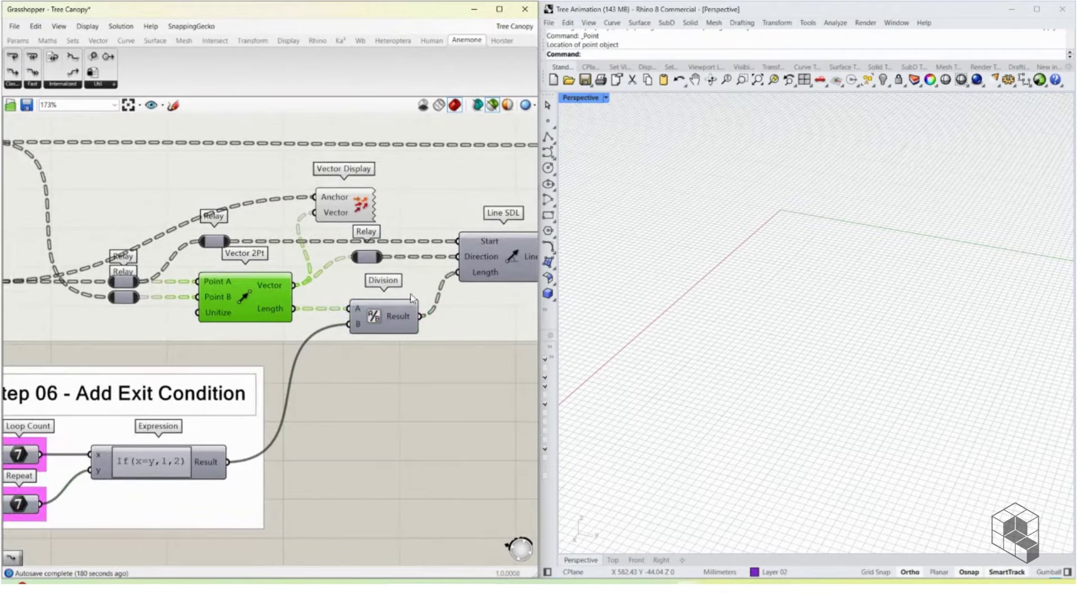
right_drag(412, 297, 256, 325)
click(348, 275)
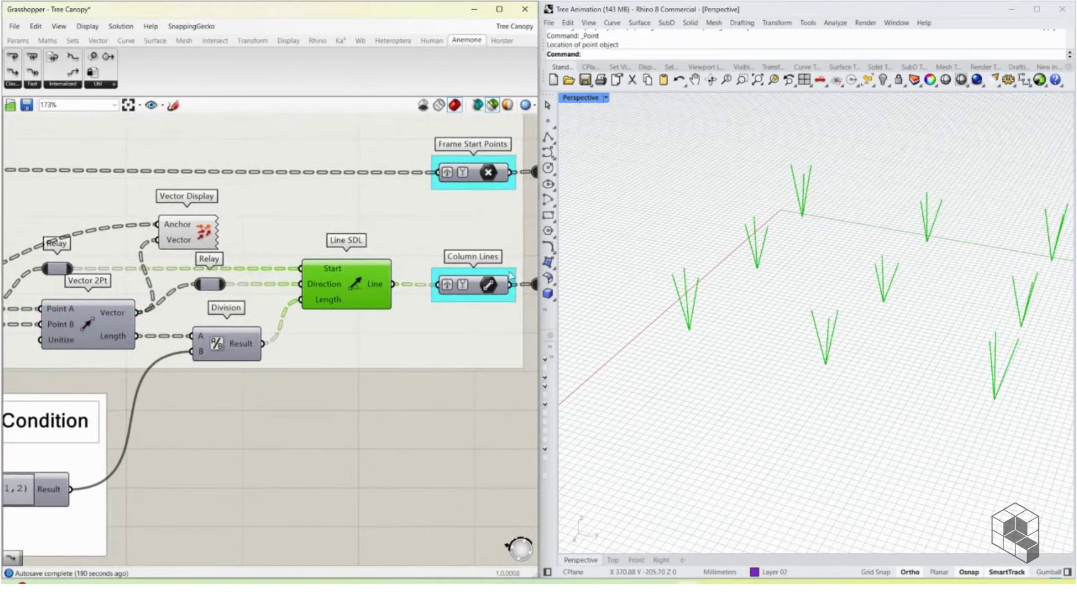
scroll(698, 289, up, 3)
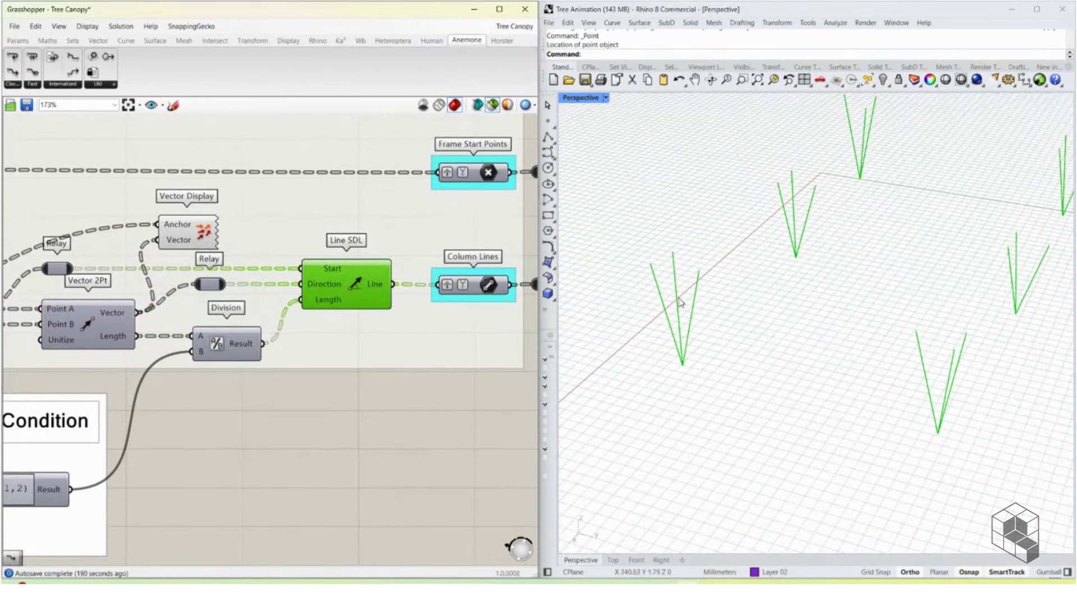
click(189, 231)
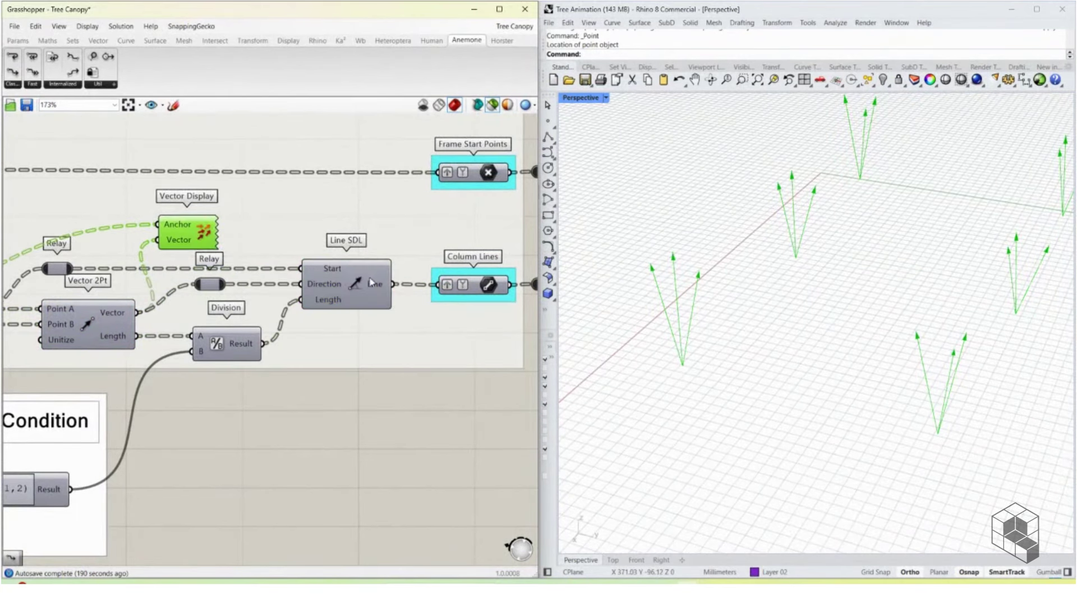
click(334, 279)
Step: Set Loop Start's repeat slider to 1 and preview the resulting column lines across the whole grid
scroll(385, 348, down, 6)
scroll(203, 355, up, 6)
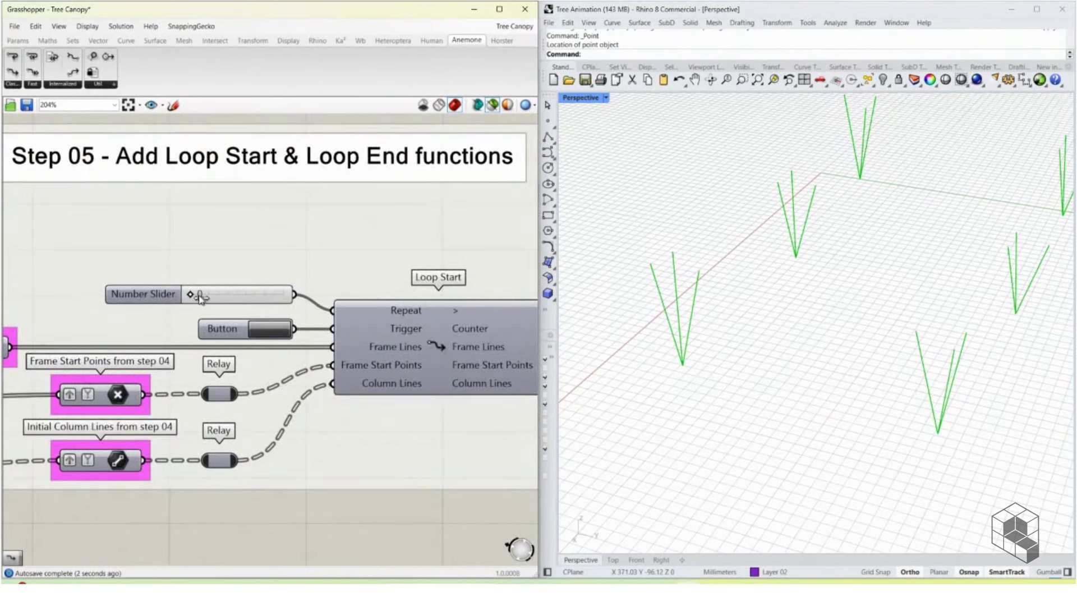
drag(200, 298, 214, 297)
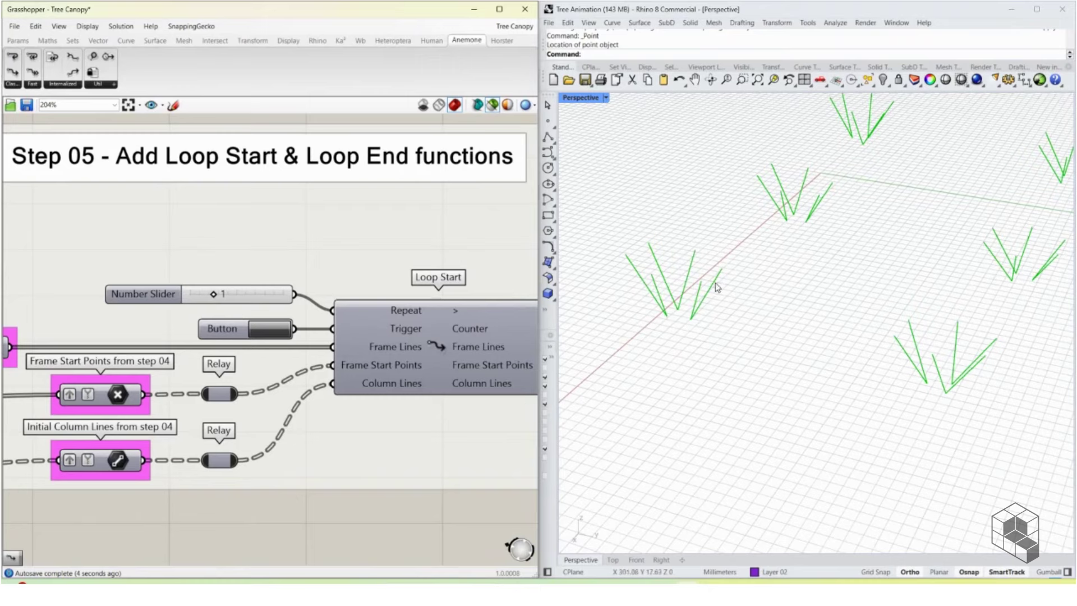
scroll(717, 287, down, 3)
scroll(152, 340, down, 7)
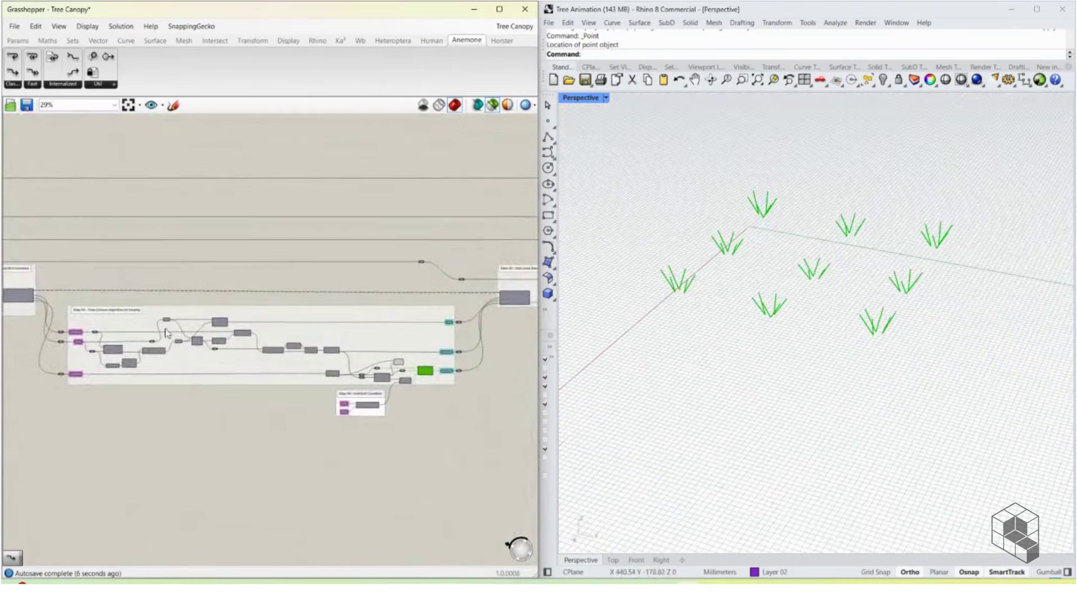
Step: Adjust Loop Start's repeat slider again to compare the branch lengths, and reset it to 0
scroll(166, 333, up, 8)
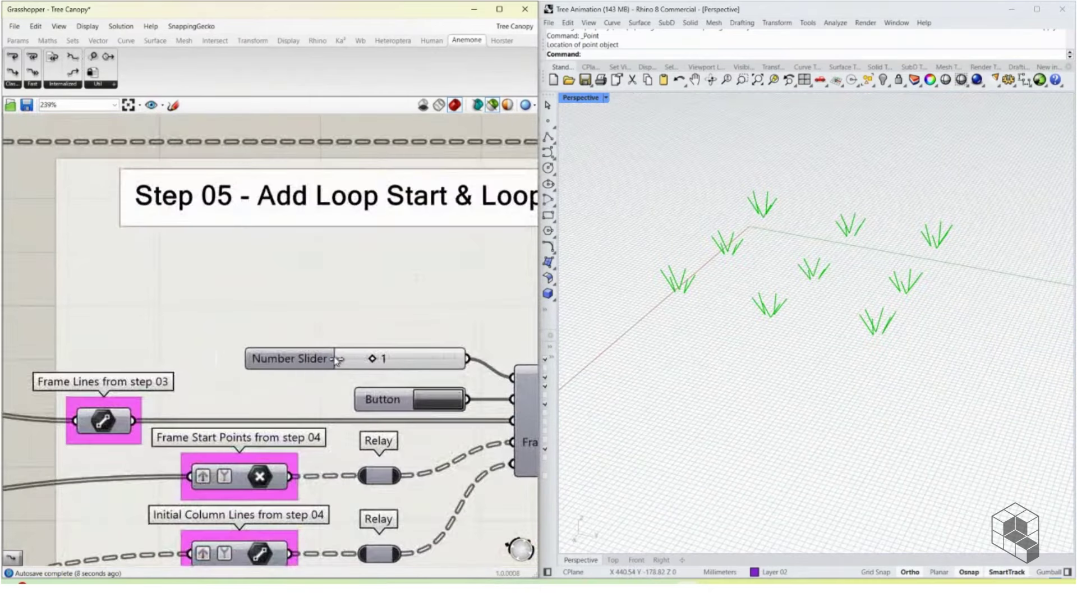
drag(336, 359, 333, 359)
scroll(356, 341, down, 7)
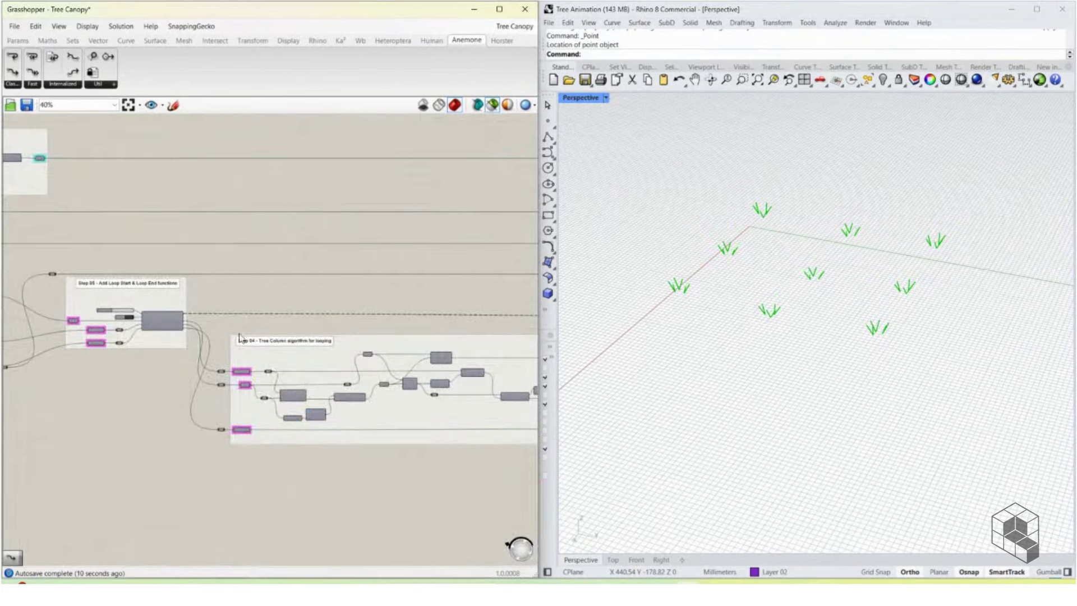
scroll(123, 320, up, 6)
click(146, 311)
Step: Follow the exit condition expression's result into Division and the Length input of Line SDL
scroll(42, 328, down, 5)
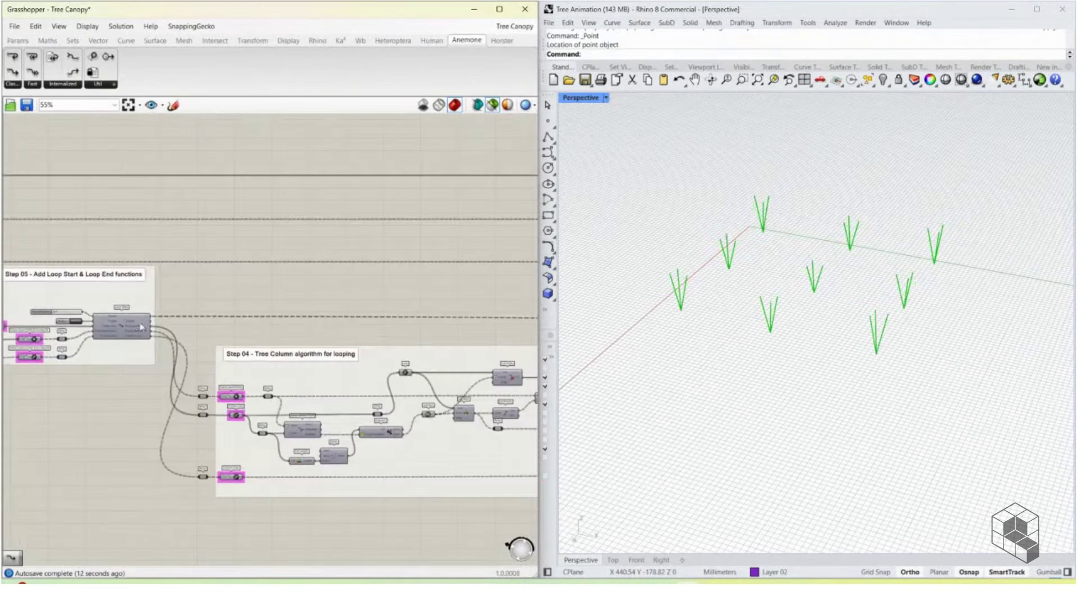
right_drag(497, 383, 186, 338)
right_drag(440, 450, 113, 389)
scroll(98, 426, up, 6)
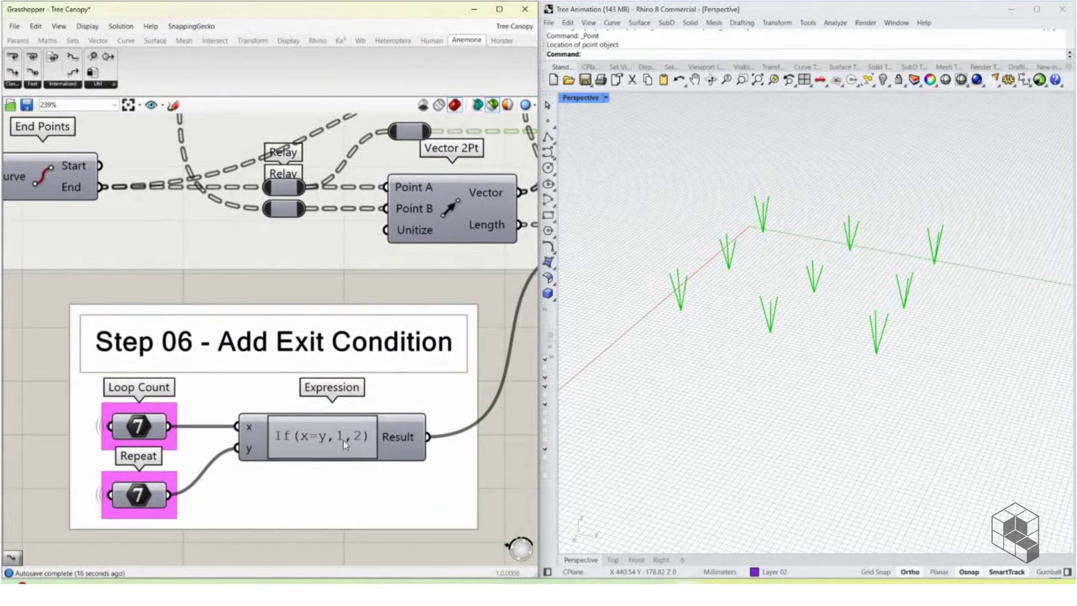
scroll(345, 440, up, 2)
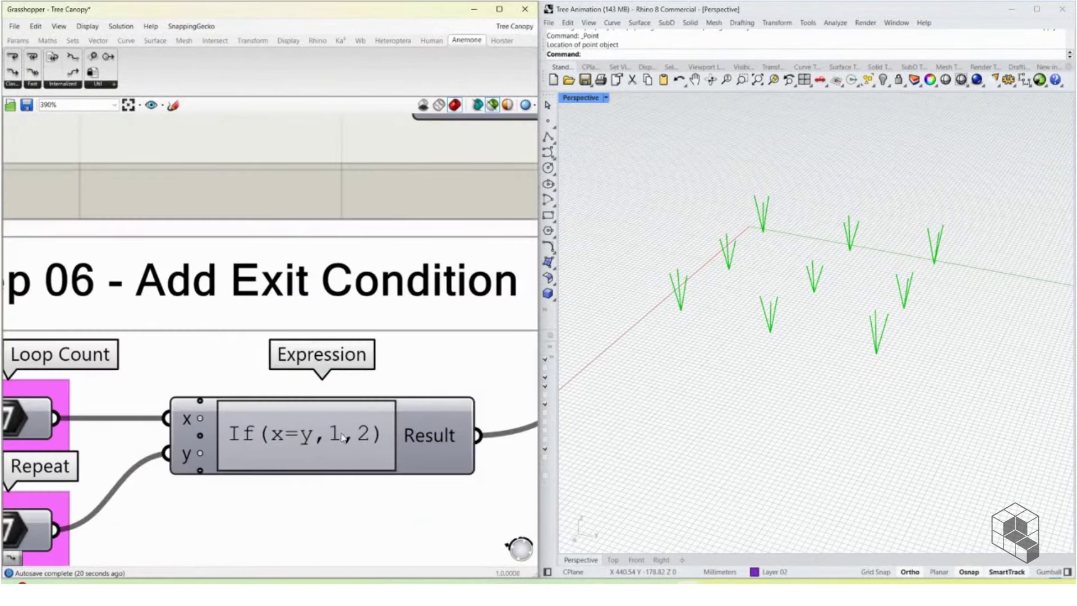
scroll(295, 435, down, 4)
right_drag(426, 306, 213, 322)
scroll(213, 321, up, 4)
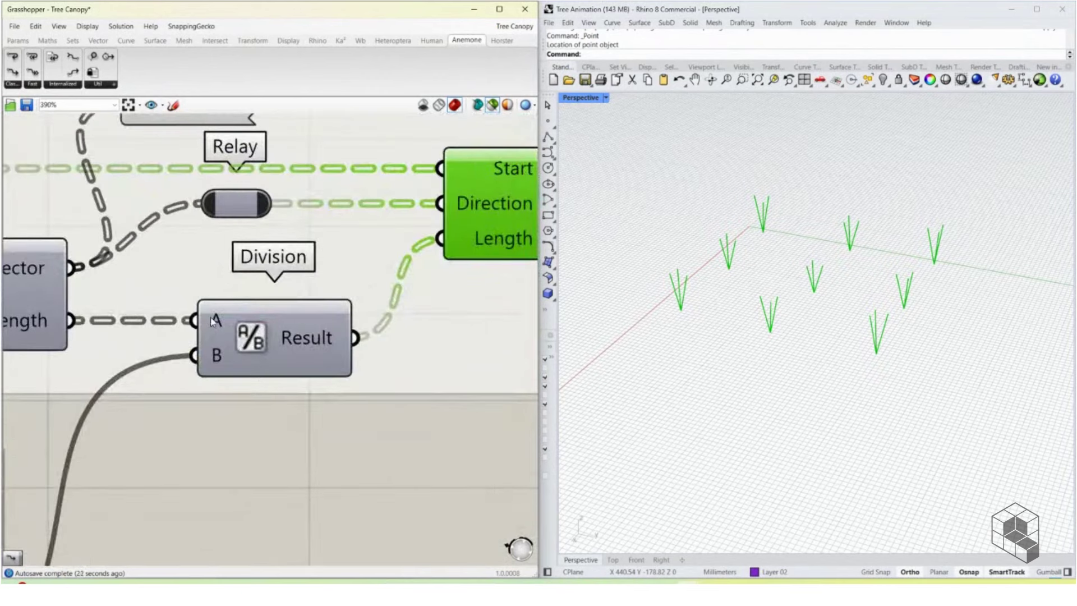
scroll(217, 361, down, 3)
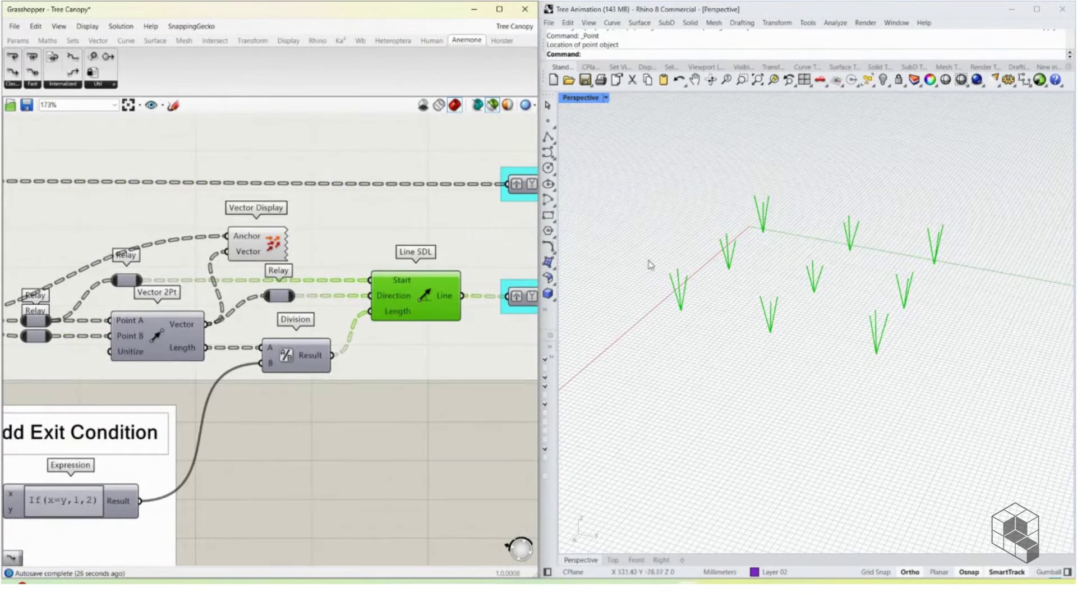
Step: Preview the Frame Start Points, Column Lines and Frame Lines outputs and the Anemone loop end component they feed
right_drag(260, 312, 9, 327)
click(300, 201)
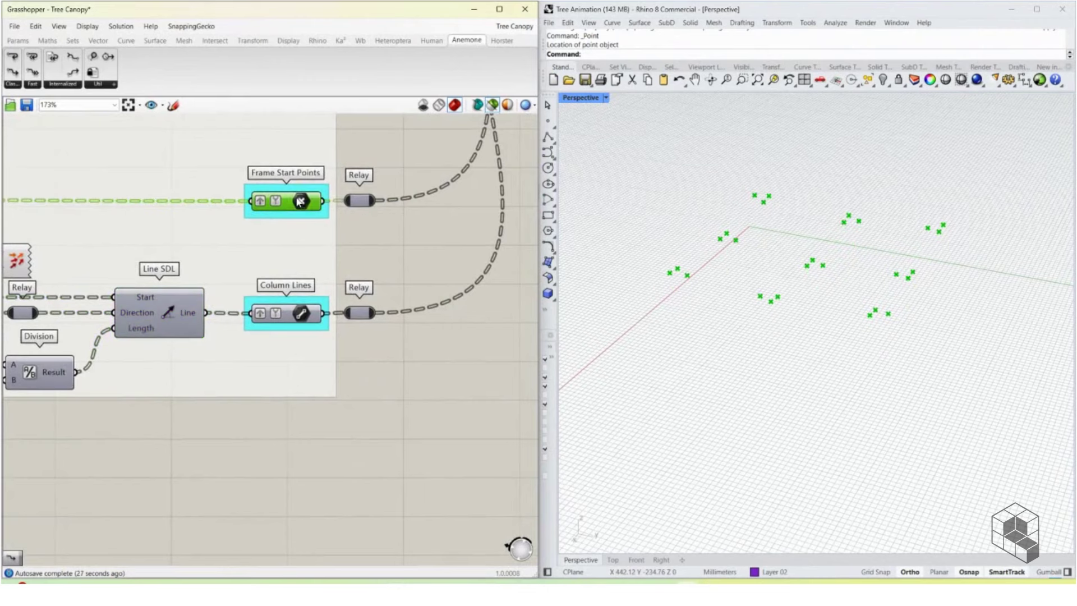
shift+click(299, 314)
scroll(396, 258, down, 5)
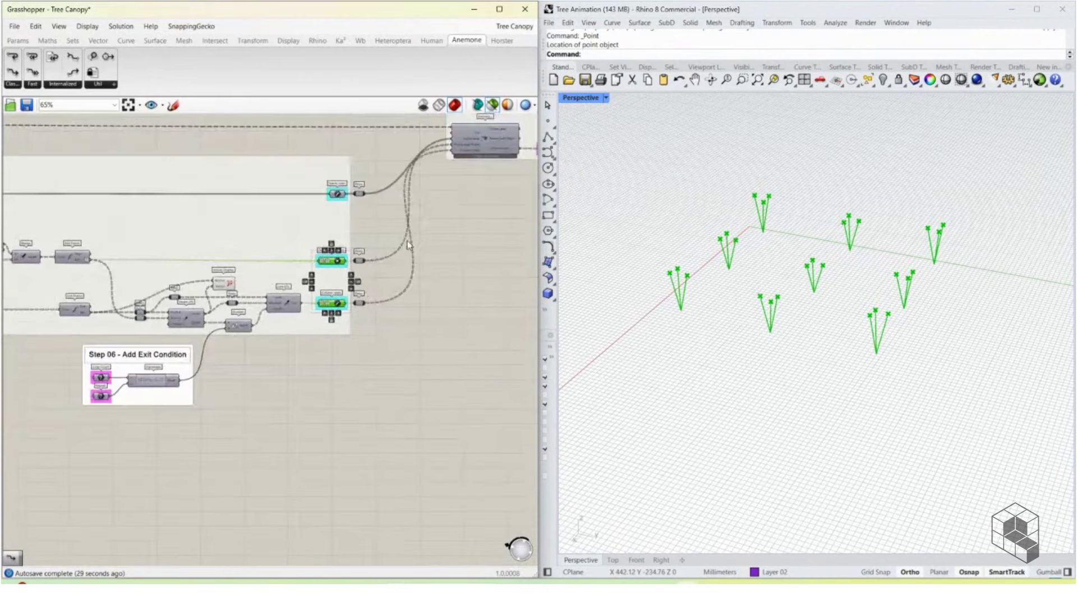
scroll(437, 220, up, 4)
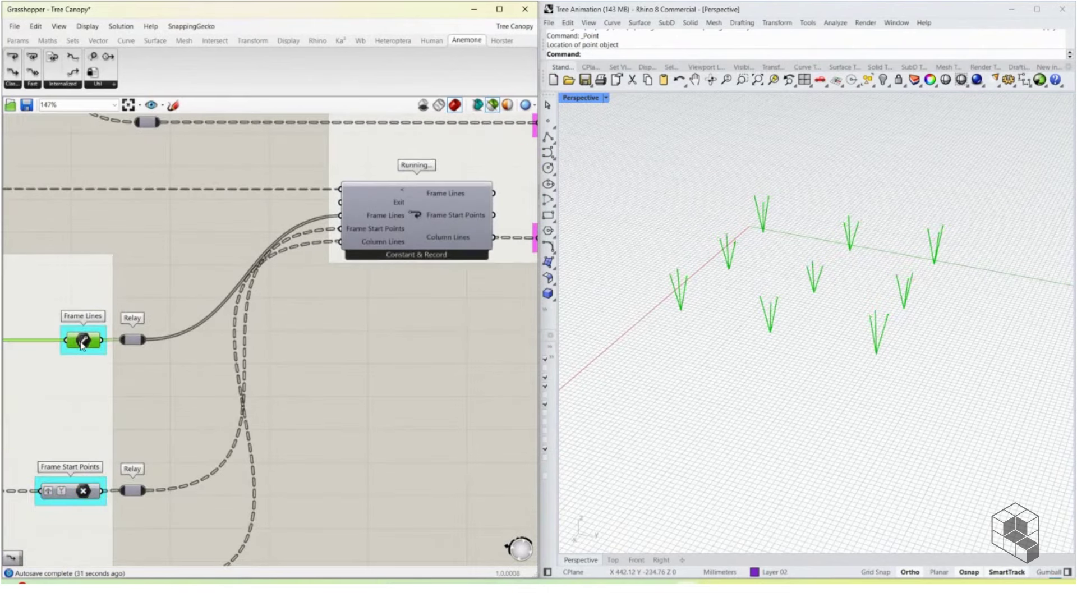
click(414, 212)
scroll(409, 217, down, 5)
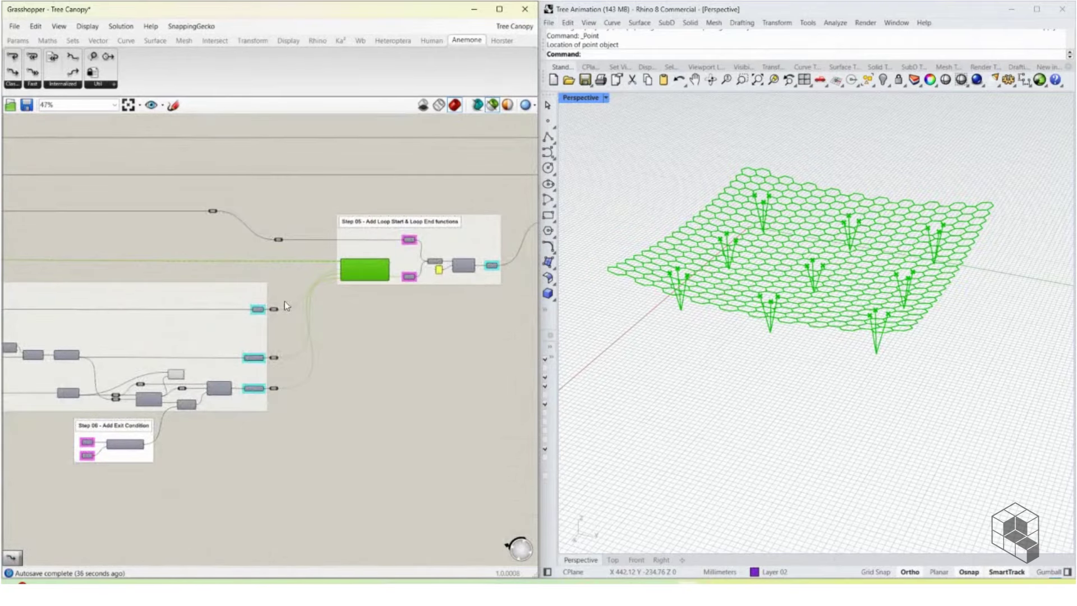
Step: Preview the column lines from Anemone and the initial column lines from step 03 that feed the Line parameter
scroll(438, 270, up, 6)
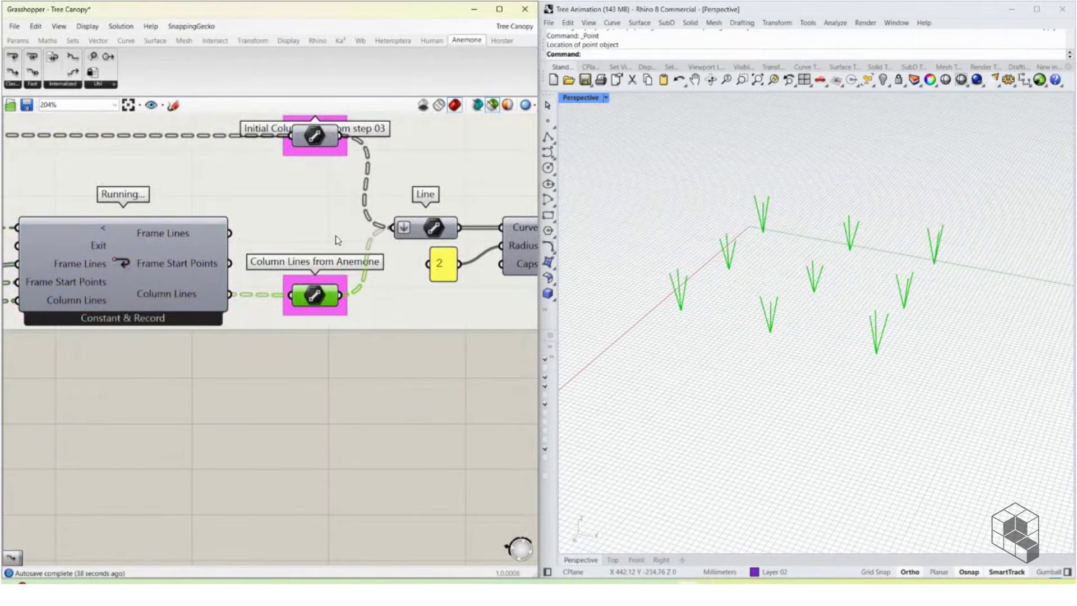
click(322, 143)
scroll(345, 328, down, 10)
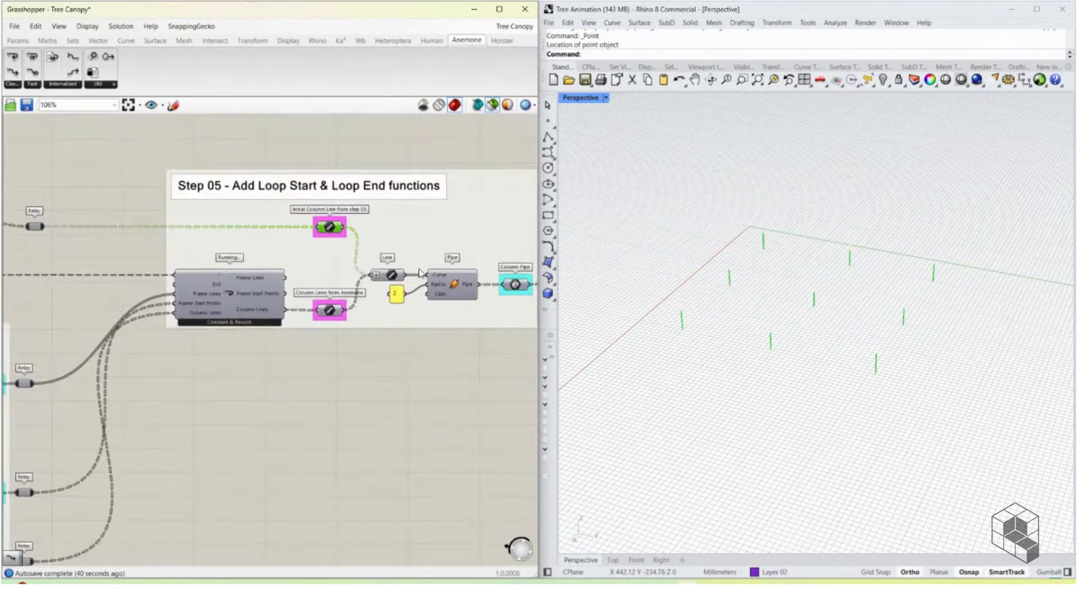
Step: Check Loop Start's repeat slider and preview the Line parameter that merges the initial and Anemone column lines
scroll(256, 279, up, 11)
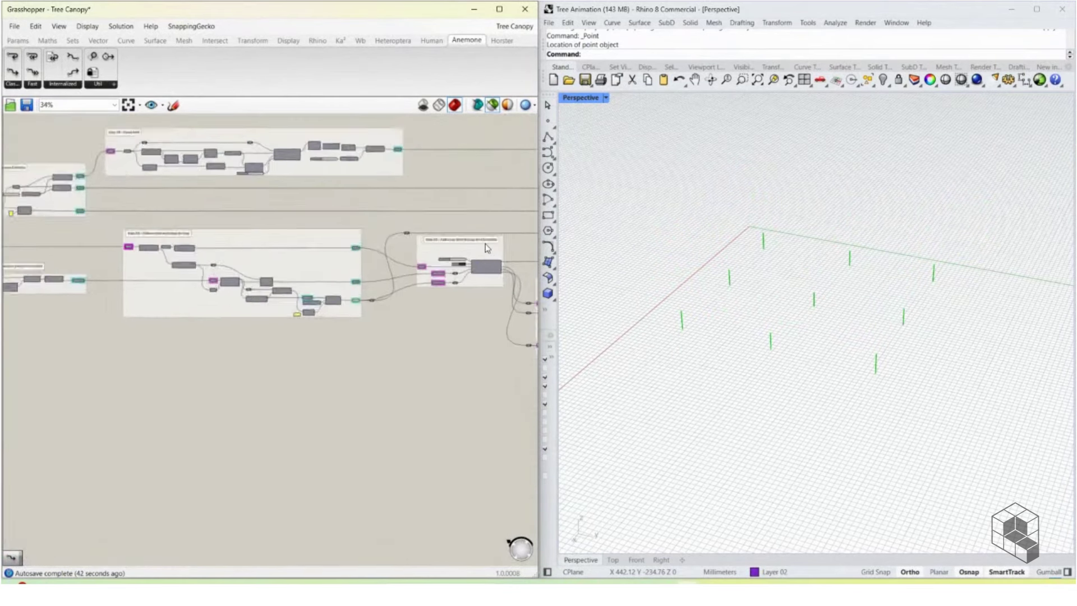
drag(180, 295, 254, 297)
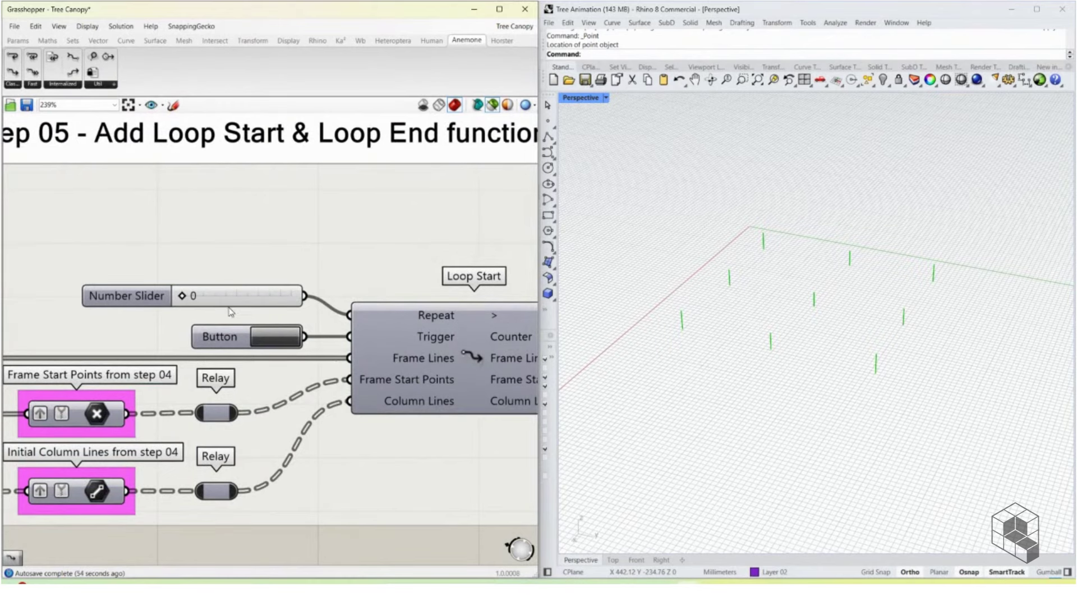
scroll(286, 277, down, 10)
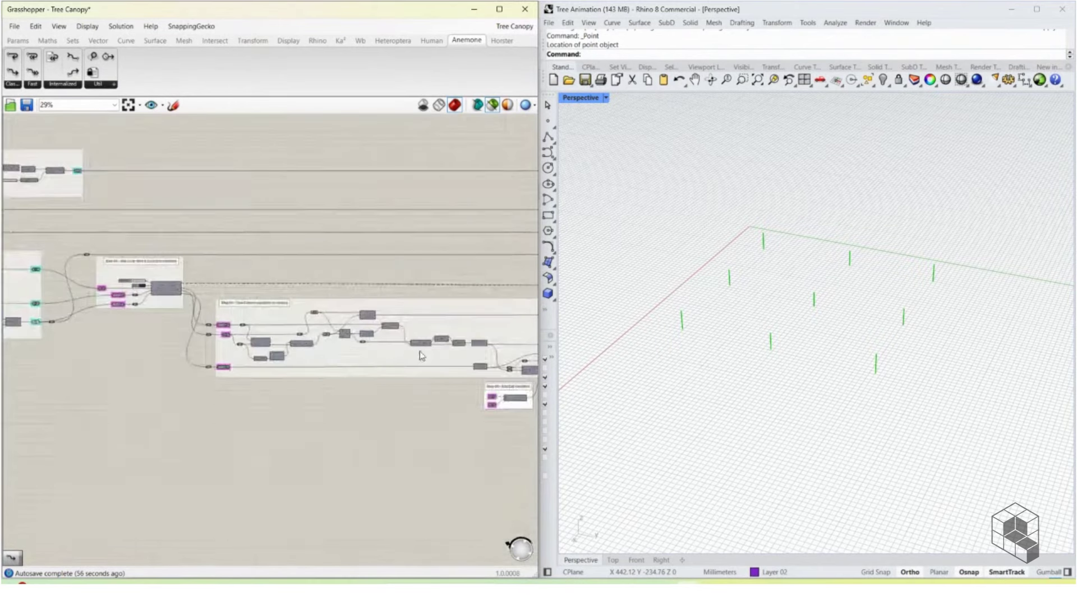
scroll(334, 324, up, 9)
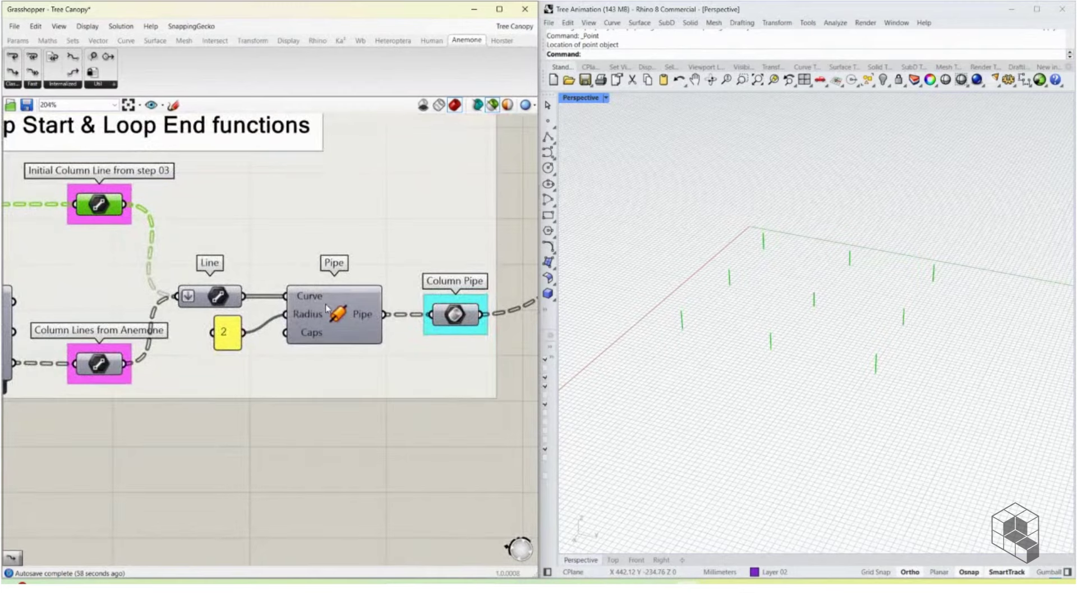
click(232, 300)
Step: Raise Loop Start's repeat slider in stages from 1 to 4 to grow the column branches
scroll(270, 294, down, 9)
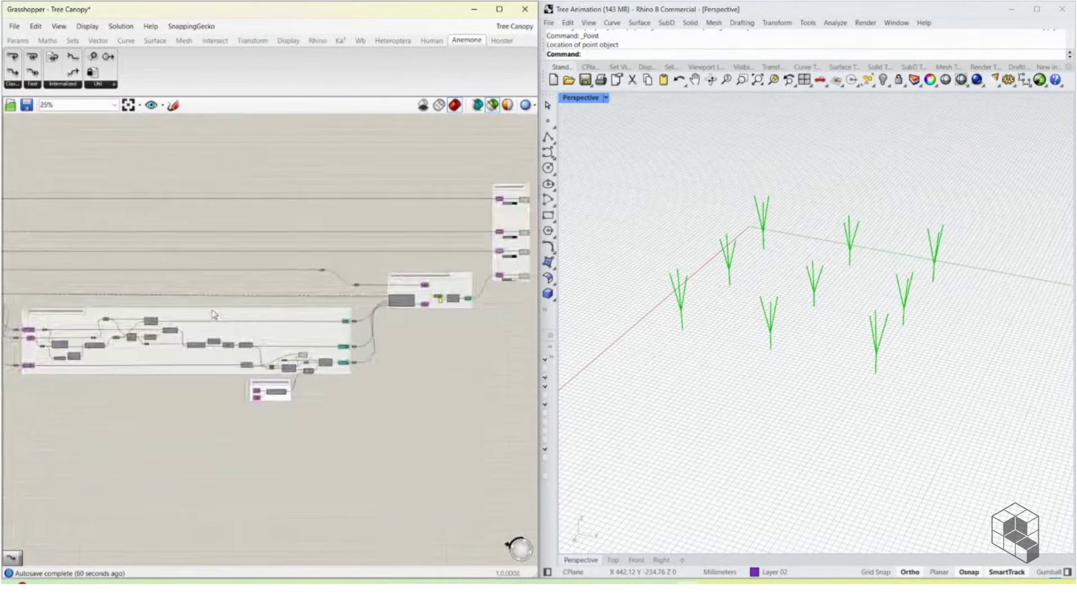
scroll(173, 303, up, 13)
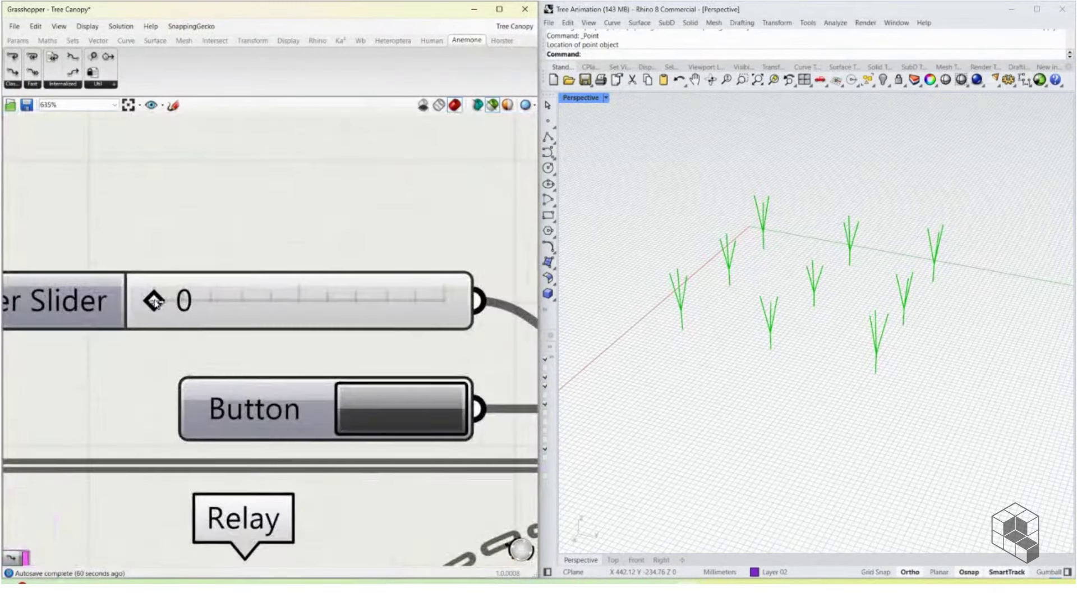
drag(173, 303, 202, 302)
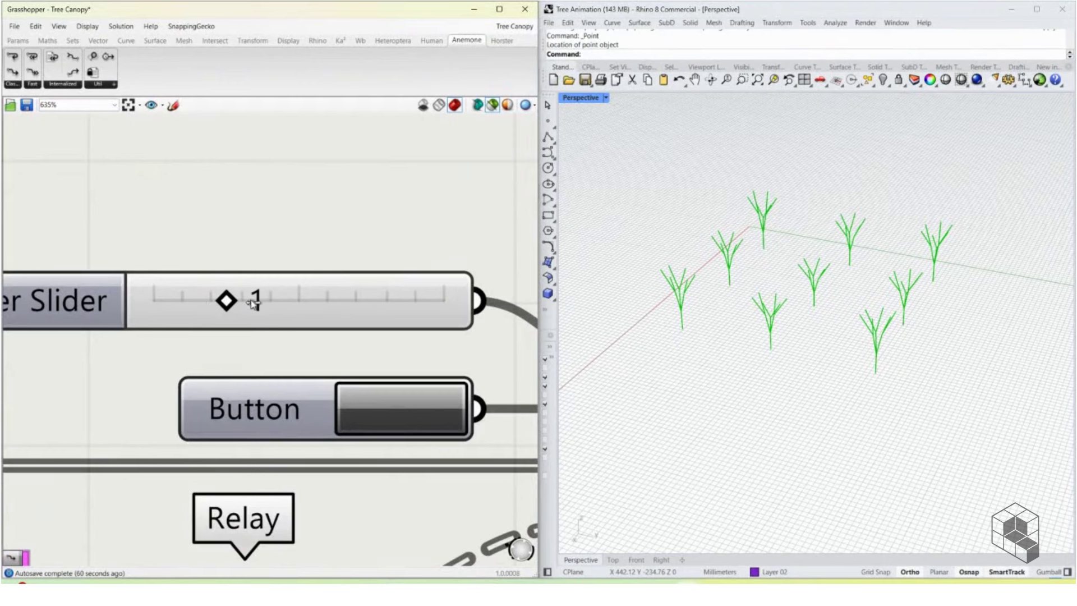
click(300, 303)
click(365, 304)
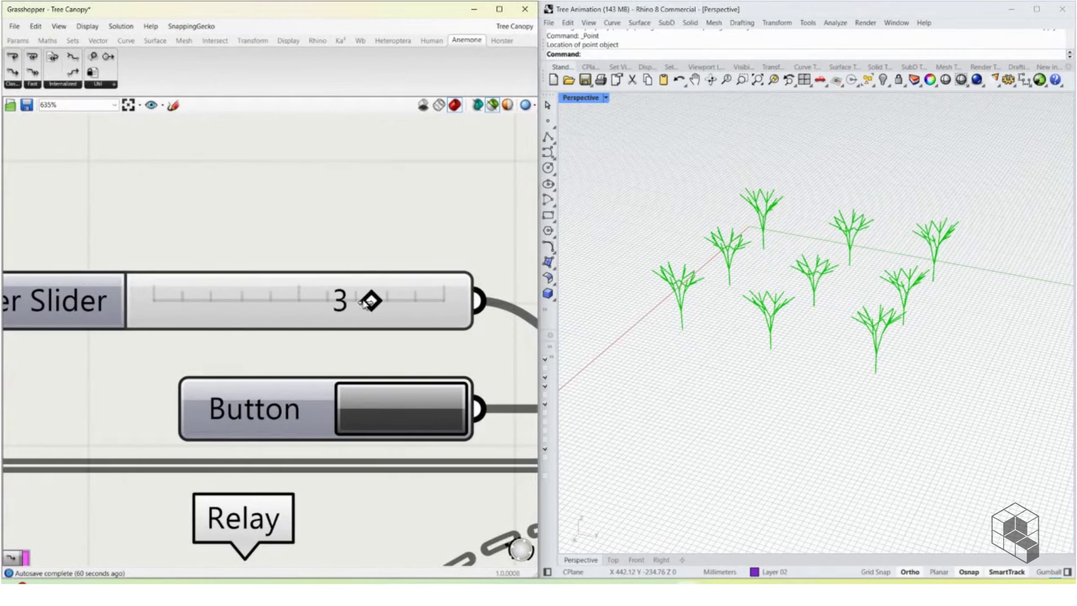
click(444, 303)
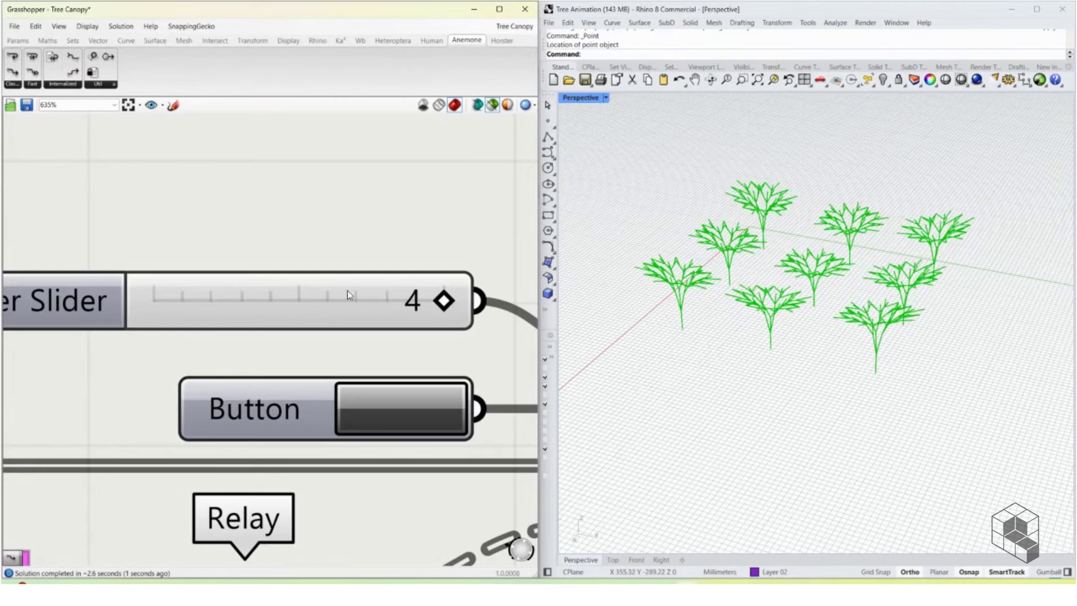
Step: Follow the merged column lines into the Pipe component with radius 2 and inspect the resulting Column Pipe geometry
scroll(220, 255, down, 10)
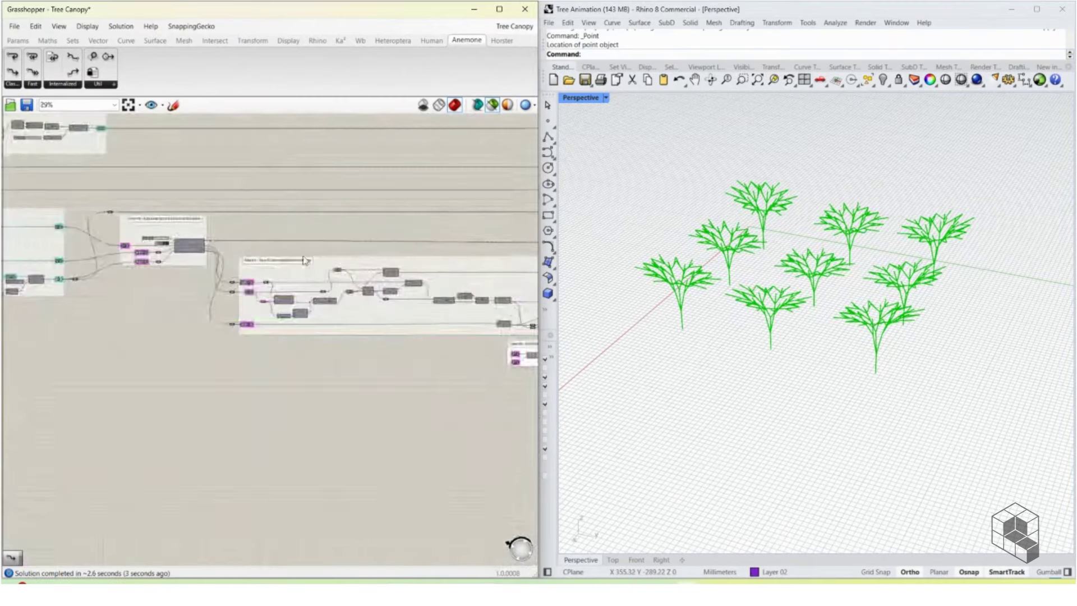
scroll(353, 242, up, 7)
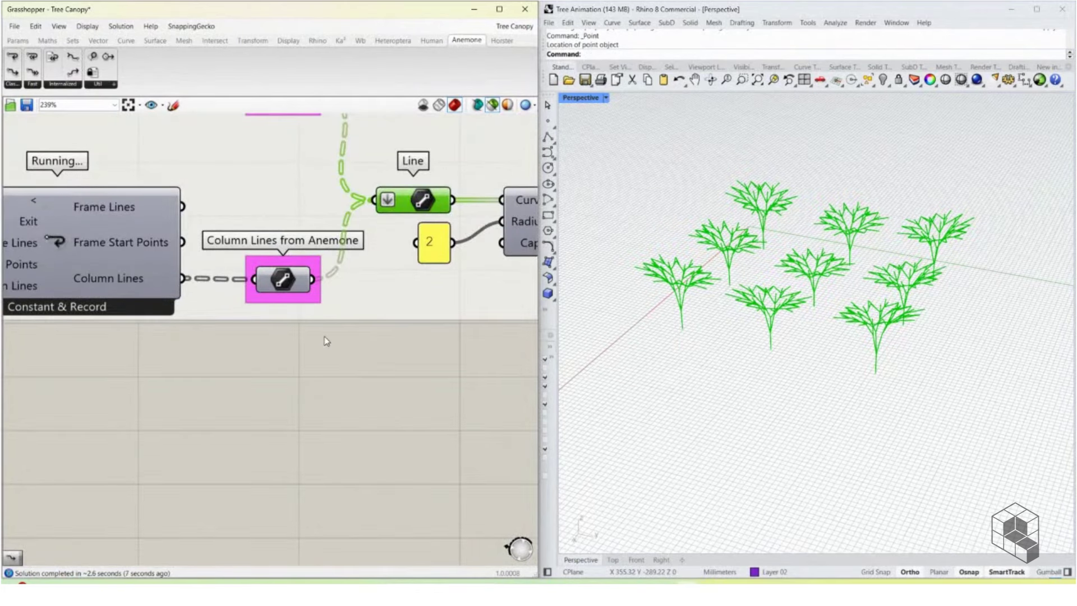
right_drag(284, 295, 222, 369)
right_drag(401, 246, 251, 291)
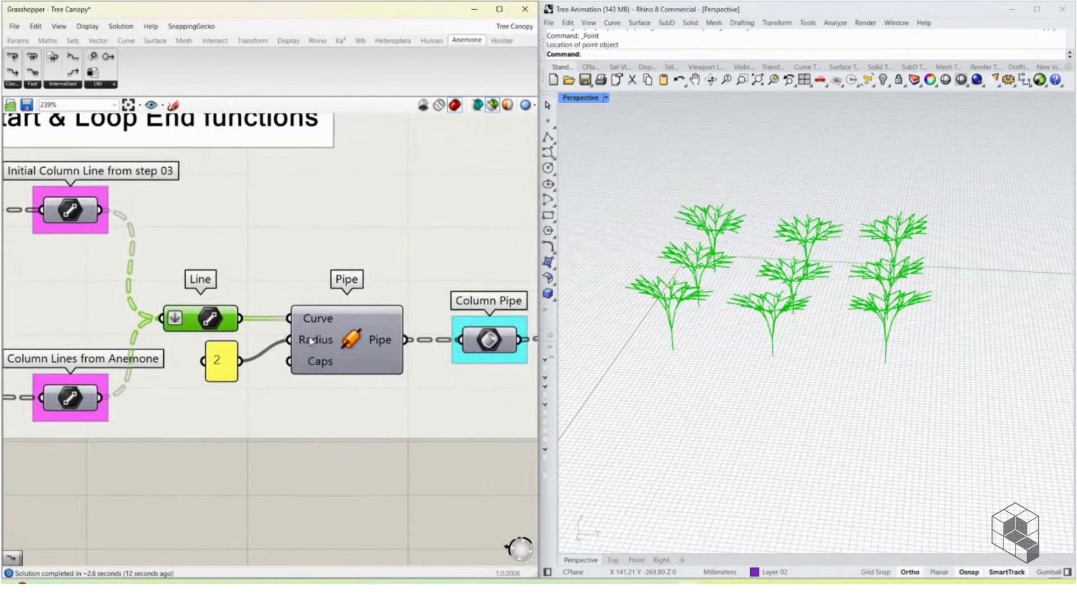
right_drag(353, 340, 170, 341)
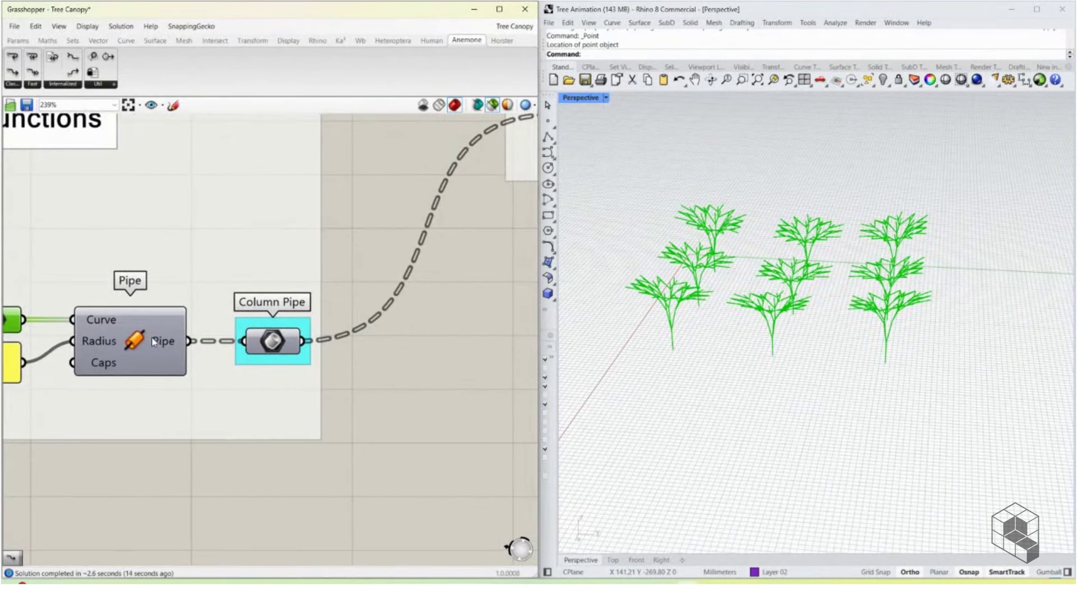
click(155, 342)
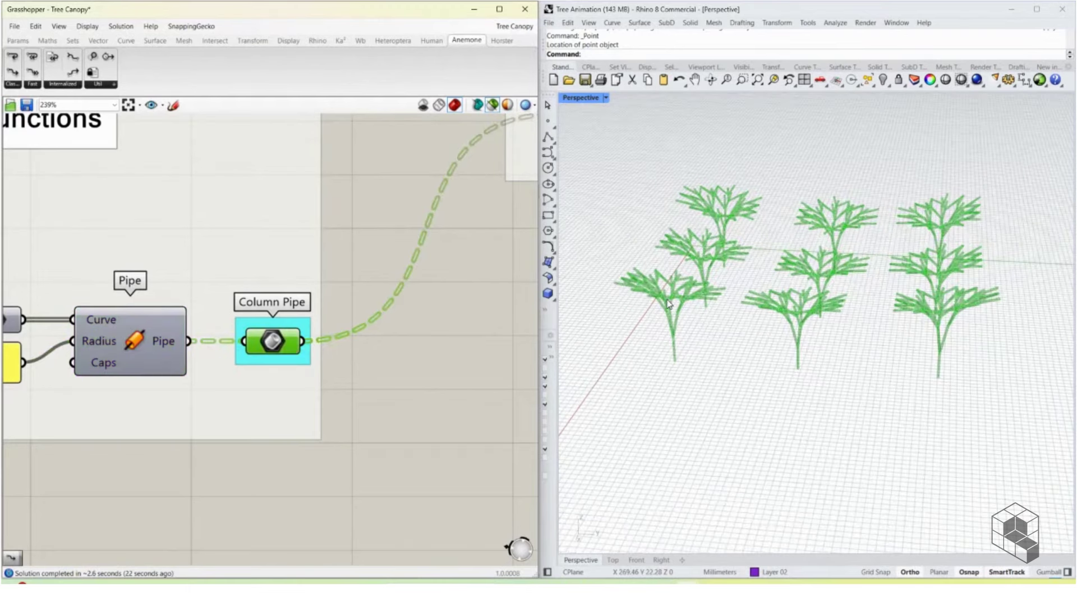
scroll(669, 304, up, 3)
right_drag(689, 308, 690, 345)
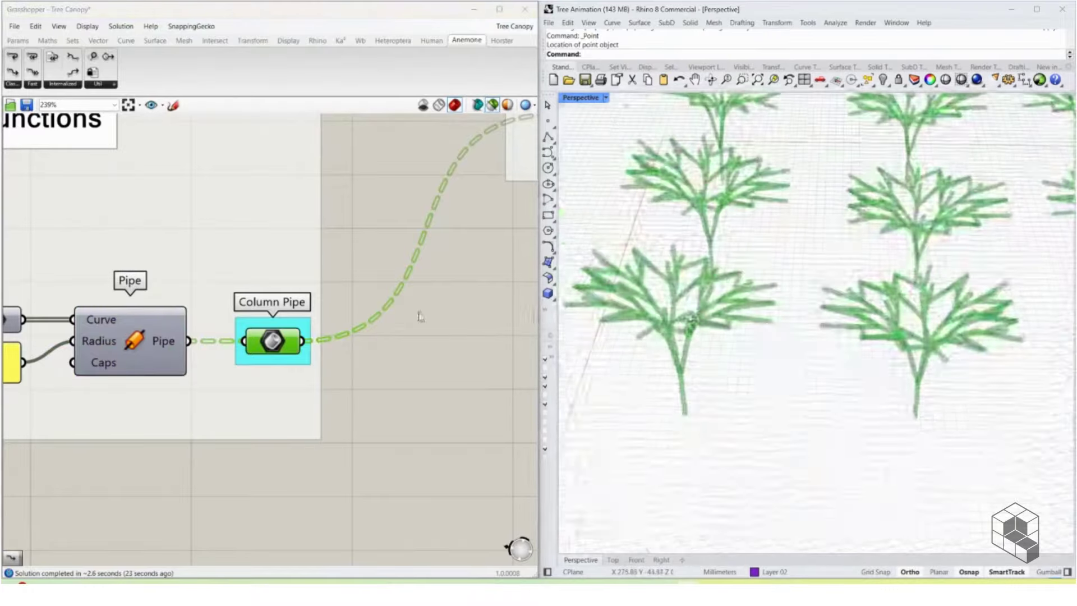
Step: Trace the Column Pipe output to its Custom Preview component and view the piped tree columns from another angle
right_drag(370, 311, 252, 368)
scroll(277, 371, down, 4)
right_drag(360, 279, 380, 386)
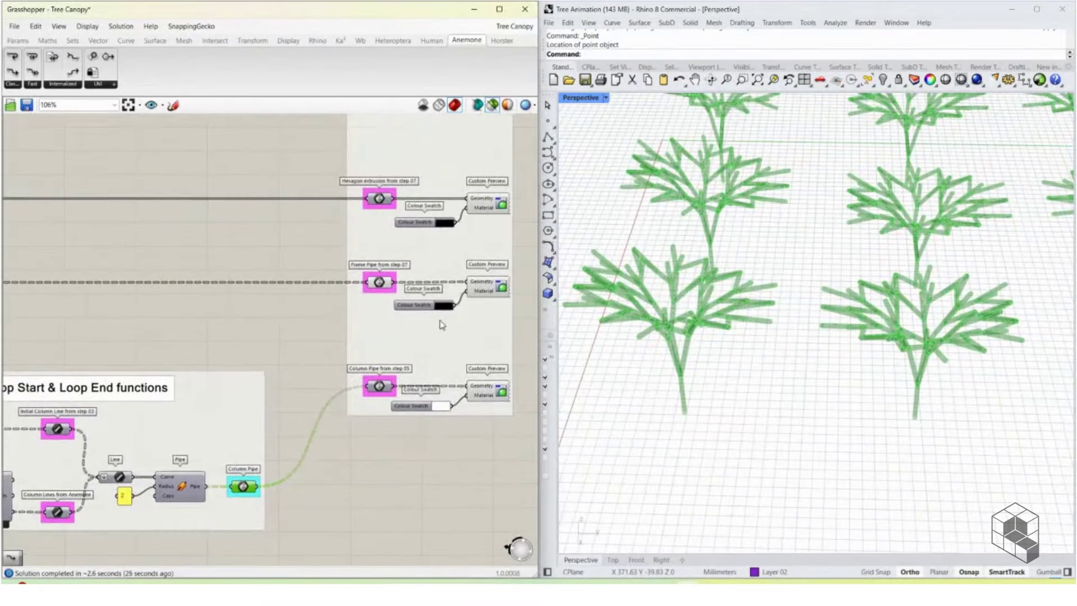
right_drag(783, 285, 864, 282)
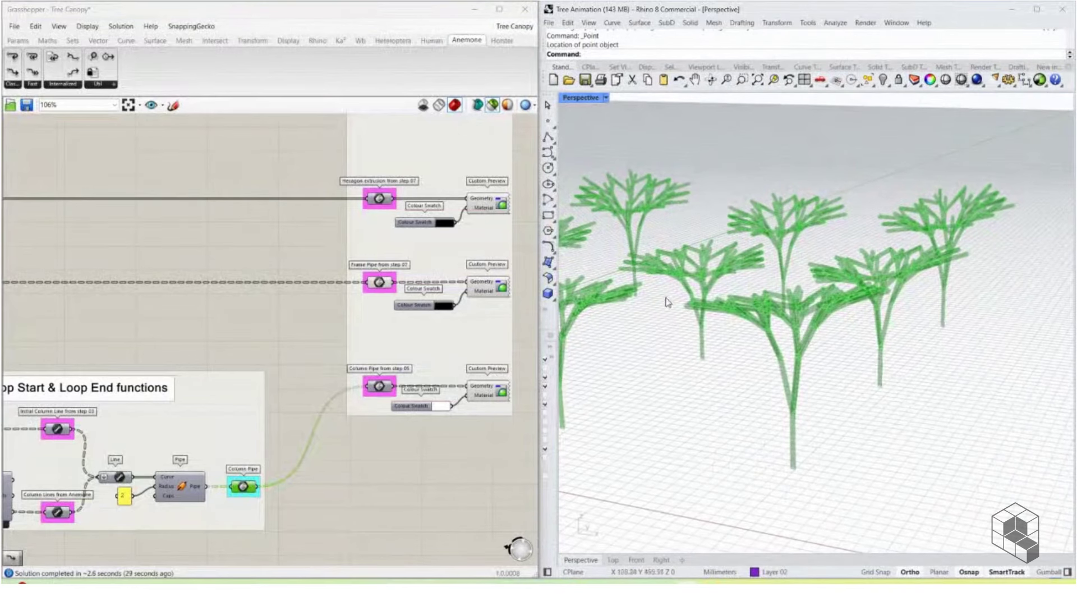
Step: Preview Step 07's non-planar hexagonal curves and the Pipe built on them with radius 2, examining the frame up close
scroll(335, 309, down, 5)
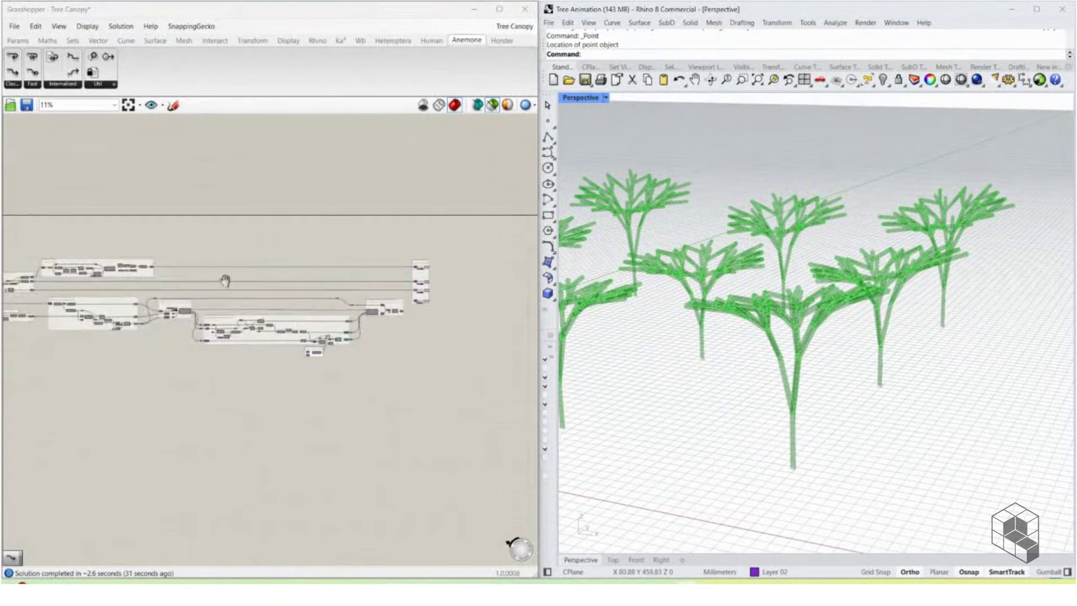
scroll(224, 276, up, 3)
scroll(185, 300, up, 2)
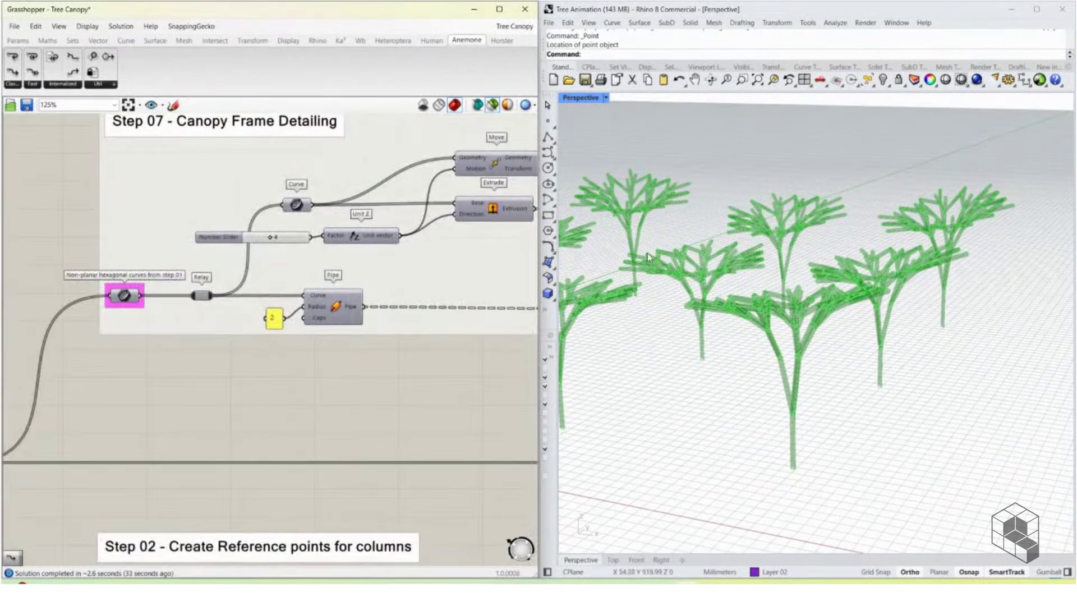
scroll(149, 296, up, 2)
click(150, 296)
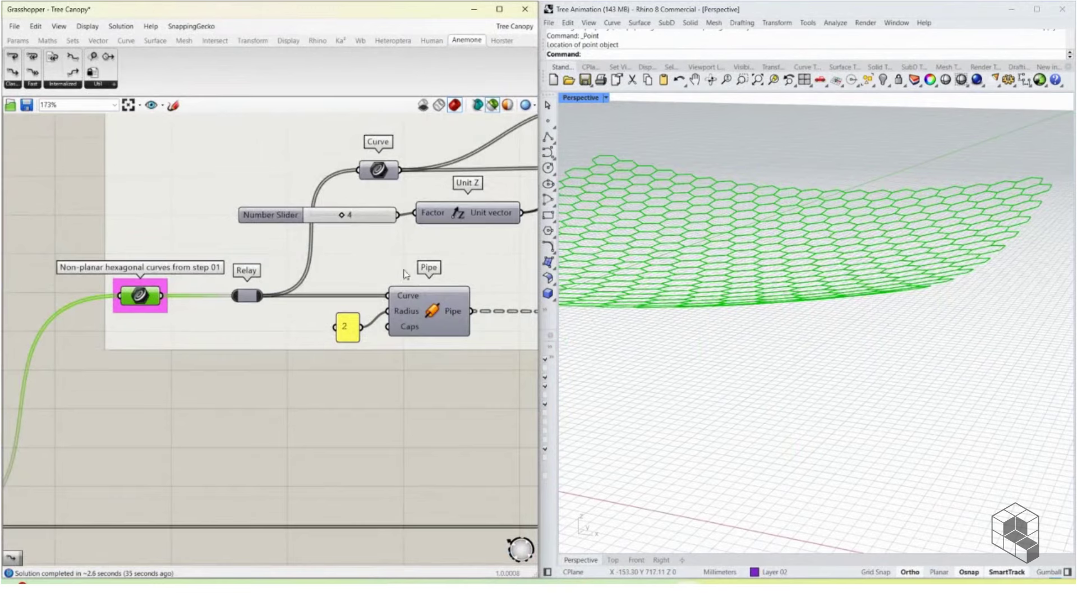
right_drag(281, 288, 114, 327)
click(268, 357)
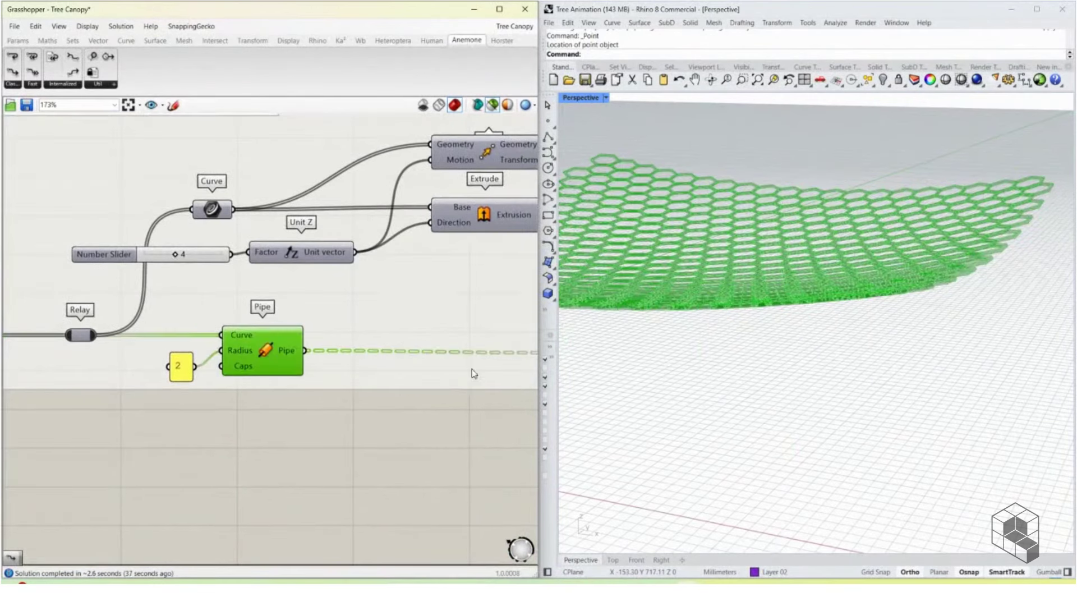
scroll(1010, 247, up, 10)
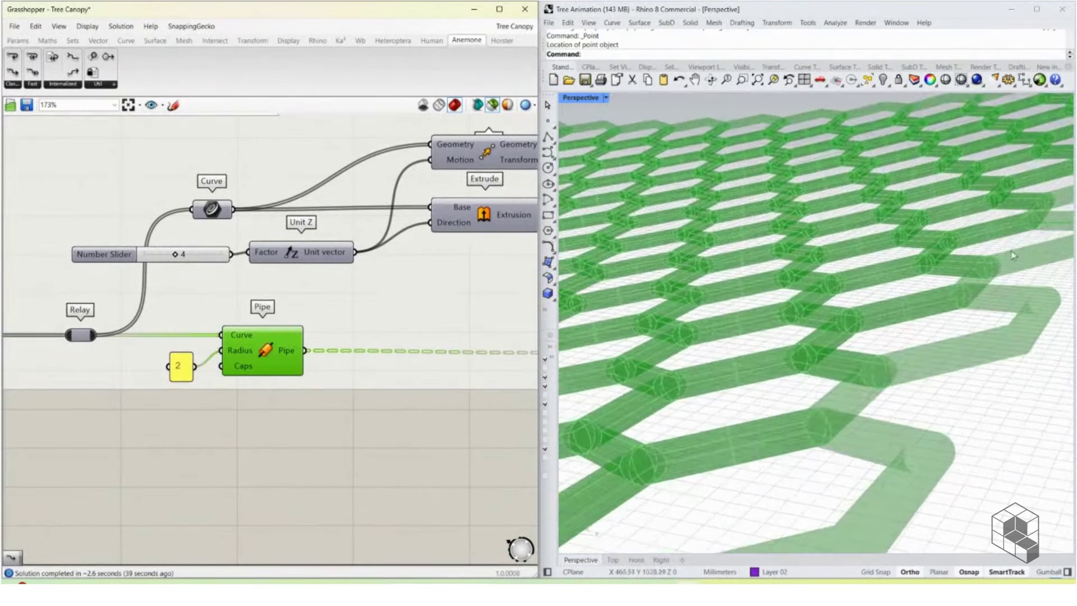
Step: Preview Step 07's Curve parameter and its Extrude result along the Unit Z vector with factor 4
scroll(336, 334, down, 5)
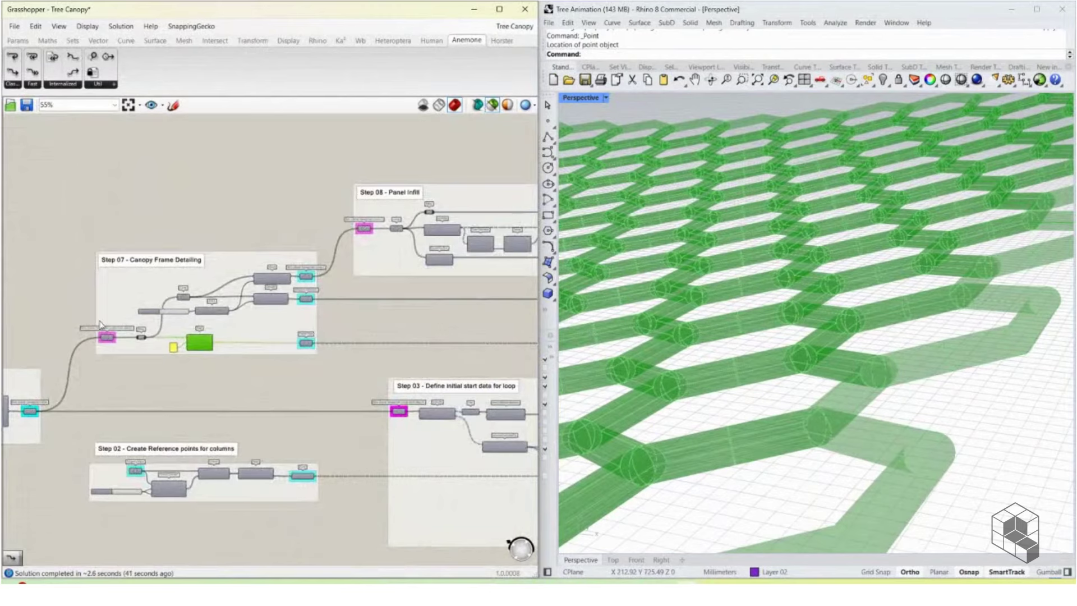
scroll(101, 325, up, 7)
click(219, 303)
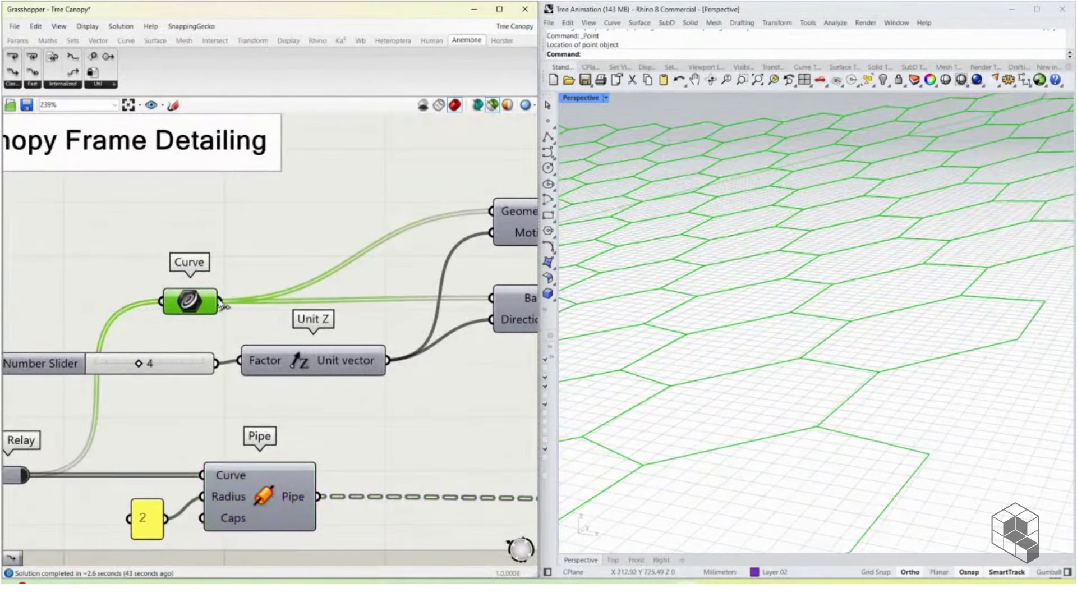
right_drag(290, 313, 185, 300)
click(470, 299)
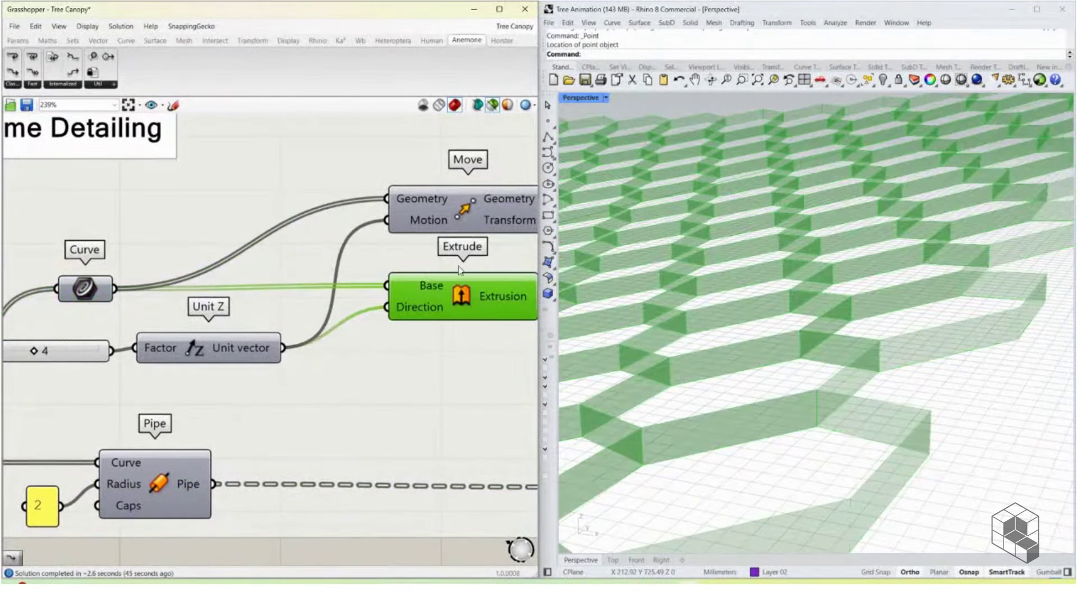
right_drag(466, 301, 277, 307)
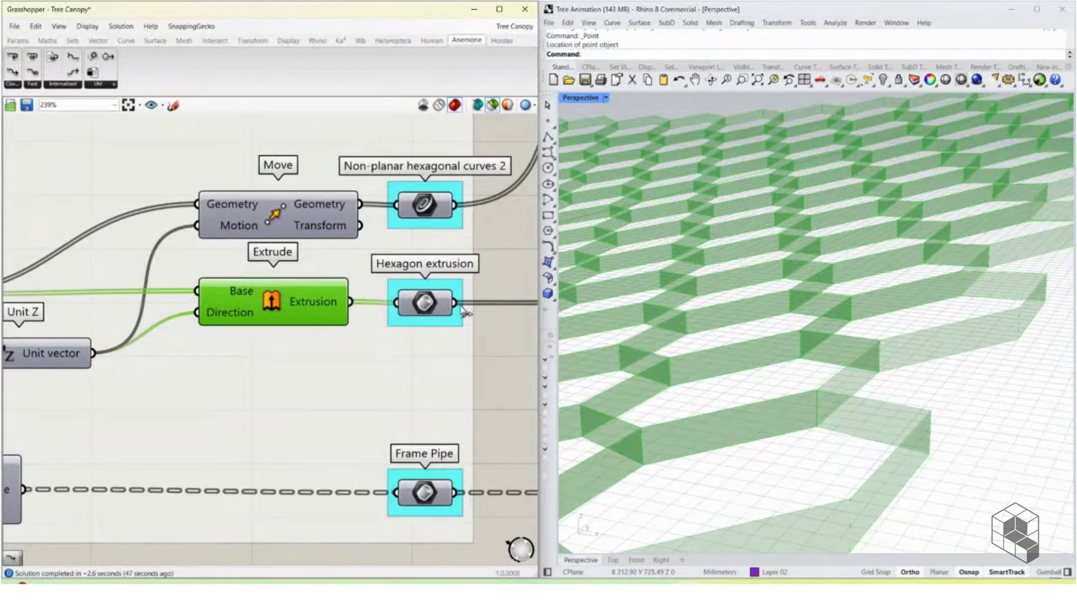
Step: Preview the Hexagon extrusion and Frame Pipe outputs together and examine how they meet at the canopy edge
click(433, 303)
right_drag(423, 317, 399, 332)
shift+click(398, 511)
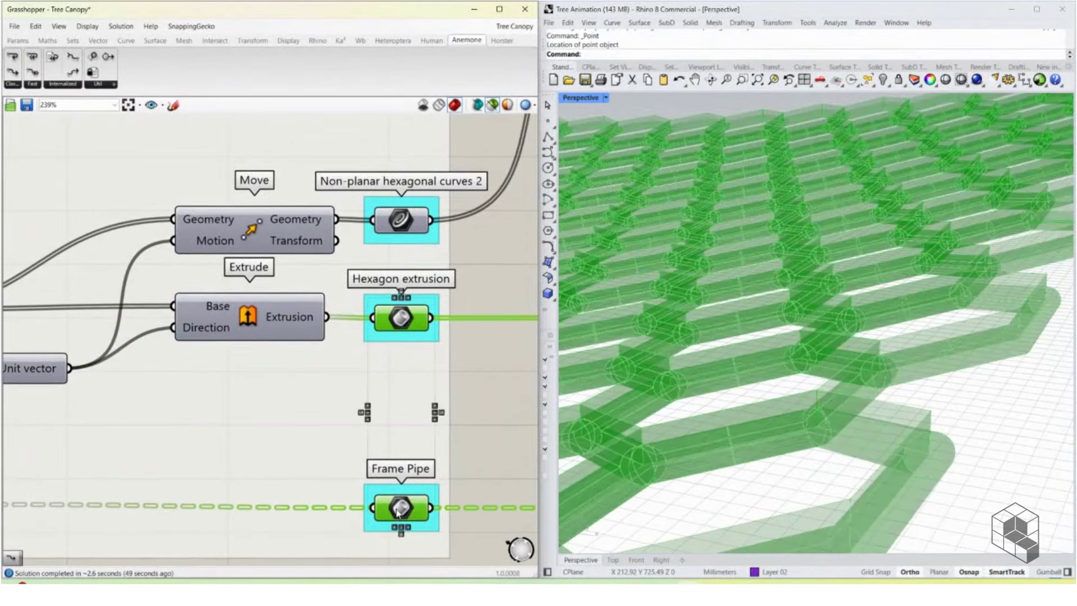
right_drag(737, 438, 815, 422)
scroll(885, 349, up, 5)
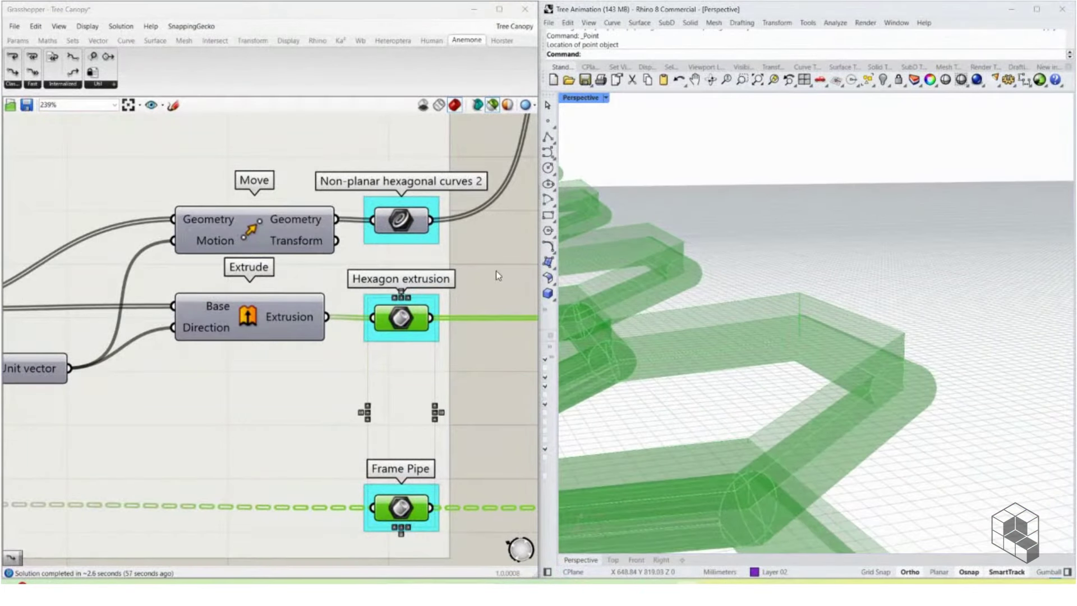
Step: Preview the Non-planar hexagonal curves 2 output and follow it into the Step 08 Panel Infill group
right_drag(496, 271, 295, 362)
click(199, 311)
right_drag(303, 322, 157, 474)
right_drag(416, 267, 195, 312)
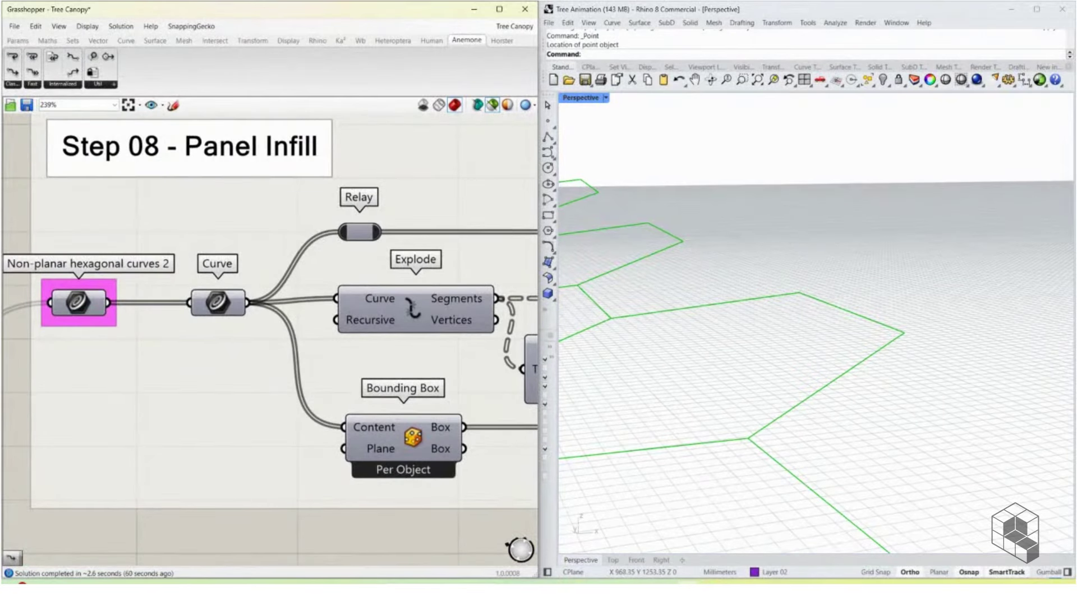
Step: Sketch temporary red strokes across two hexagons to illustrate the panel infill lines, and clear them
drag(792, 294, 868, 337)
drag(791, 294, 865, 349)
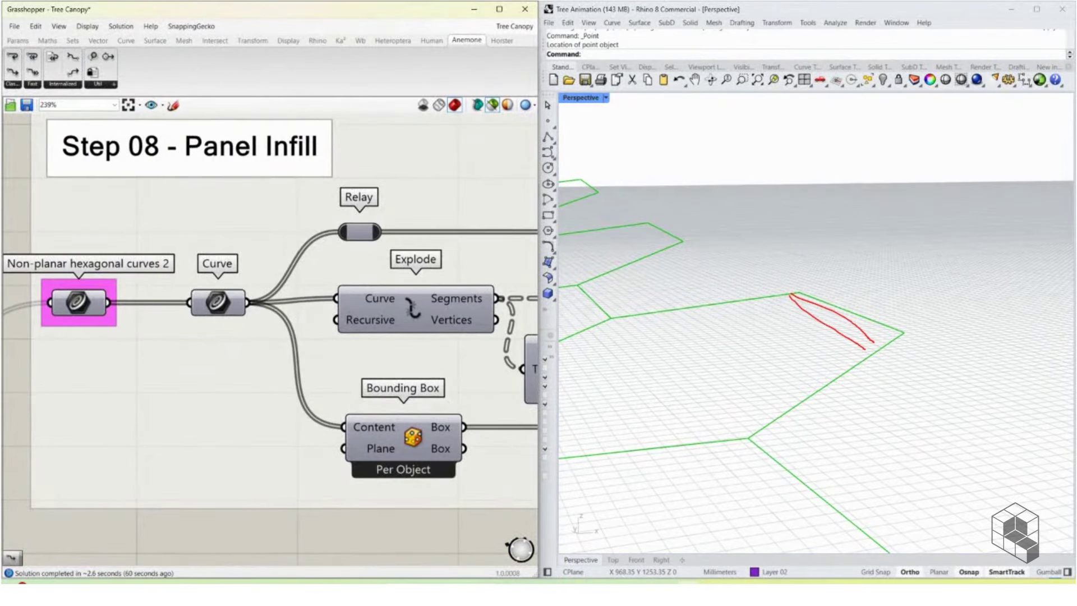
mouse_move(781, 295)
mouse_down()
mouse_move(857, 356)
mouse_move(836, 374)
mouse_up()
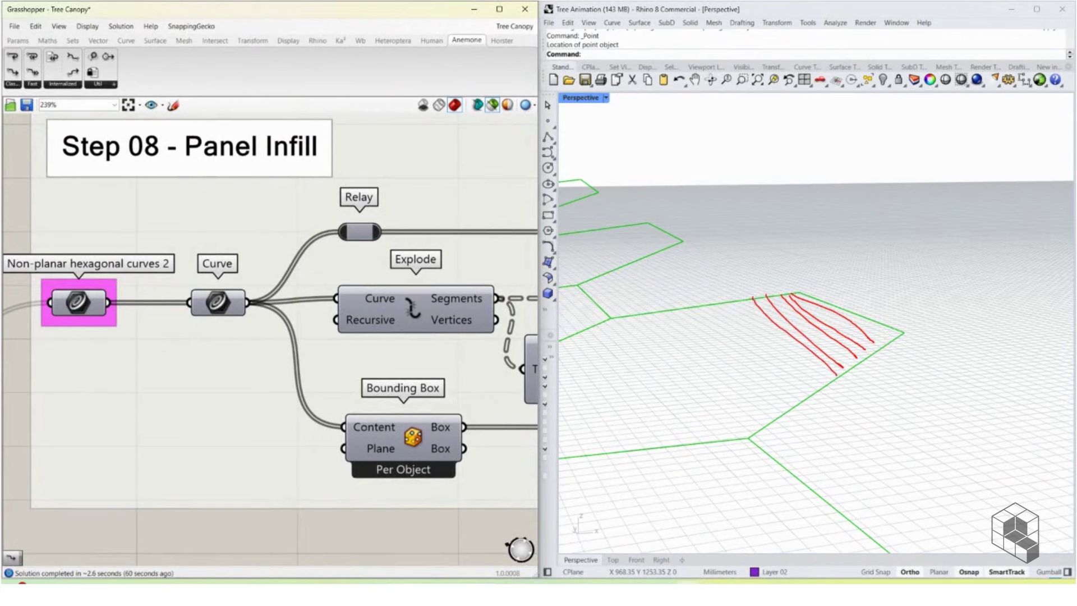
drag(731, 305, 821, 393)
drag(723, 312, 803, 399)
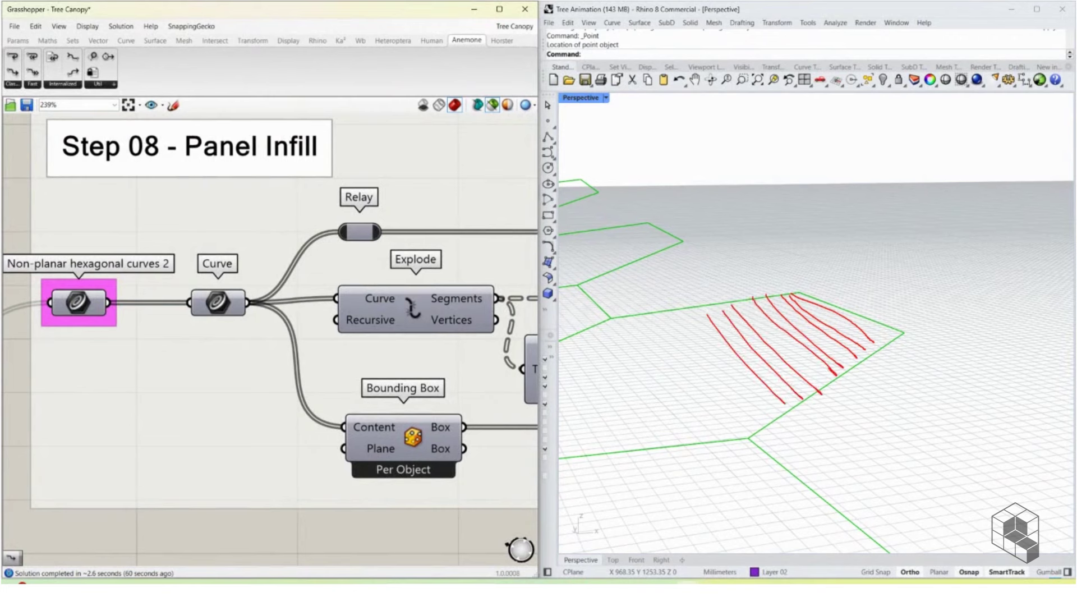
drag(666, 301, 768, 431)
drag(650, 319, 718, 412)
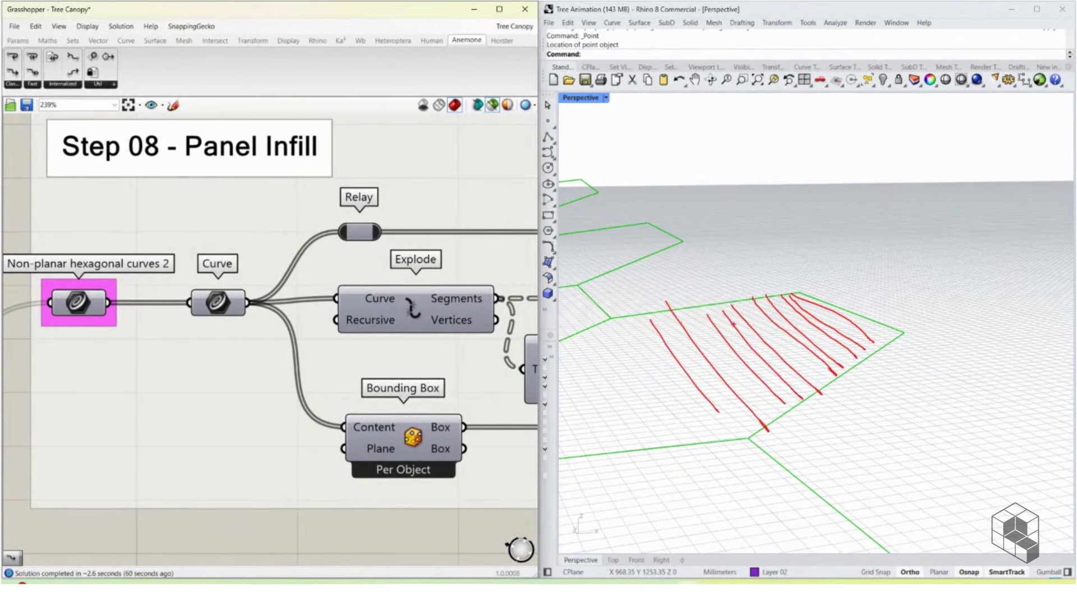
drag(583, 470, 707, 459)
drag(563, 488, 741, 484)
drag(628, 515, 736, 509)
drag(663, 528, 784, 521)
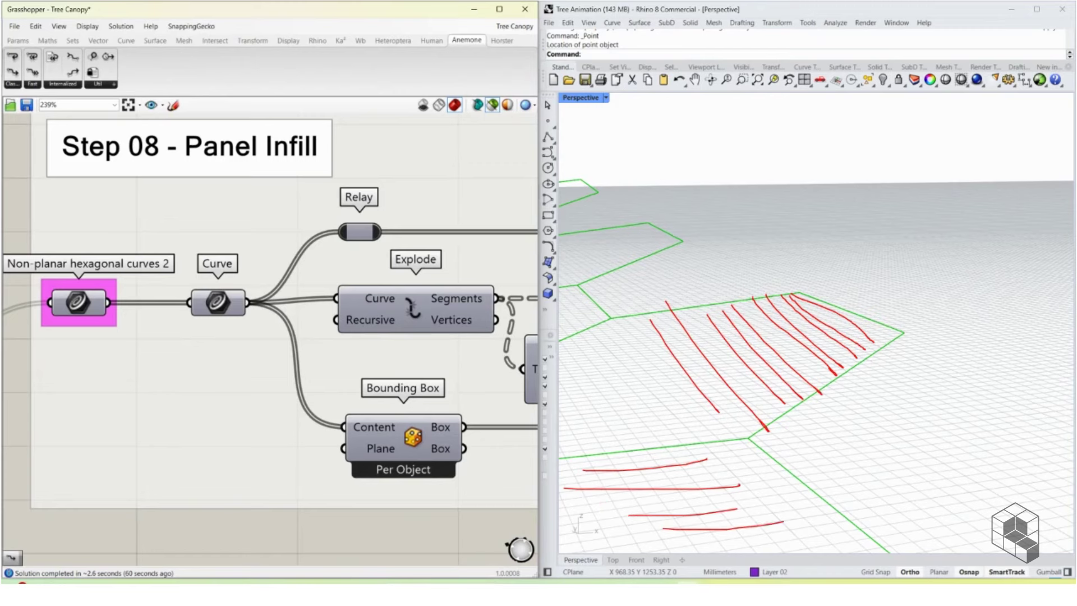
key(Escape)
Step: Preview Step 08's Curve parameter and the Explode component's segments and vertices on the hexagonal canopy
click(217, 304)
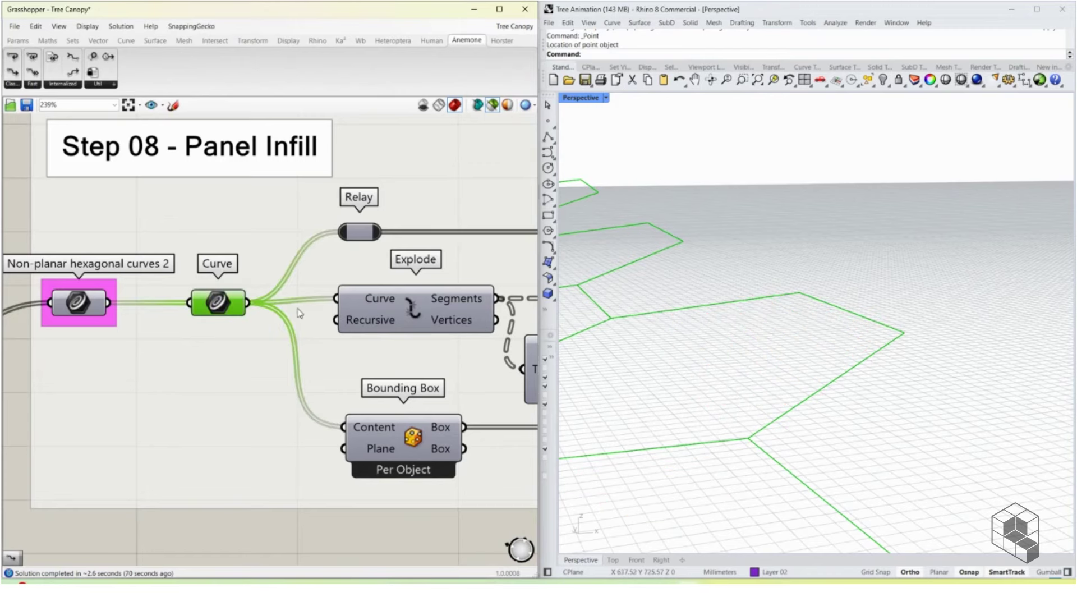
click(418, 306)
scroll(810, 308, down, 5)
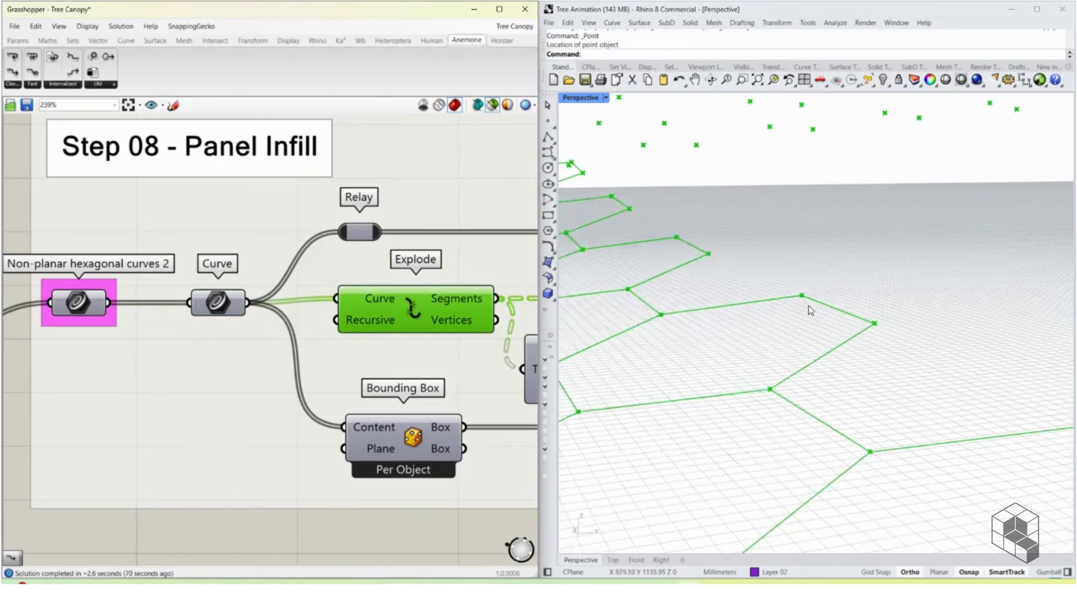
Step: Preview the List Item segments selected through Tree Statistics and Series, and their Curve Middle midpoints
right_drag(431, 299, 248, 300)
scroll(249, 299, down, 5)
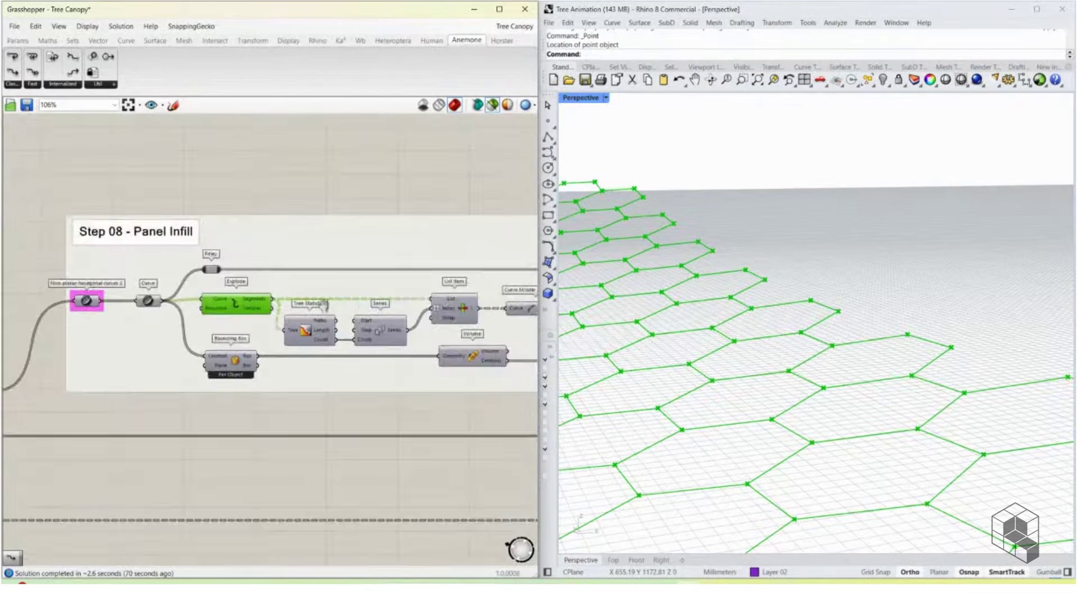
right_drag(298, 323, 200, 332)
scroll(200, 333, up, 7)
scroll(200, 332, down, 4)
scroll(292, 315, up, 3)
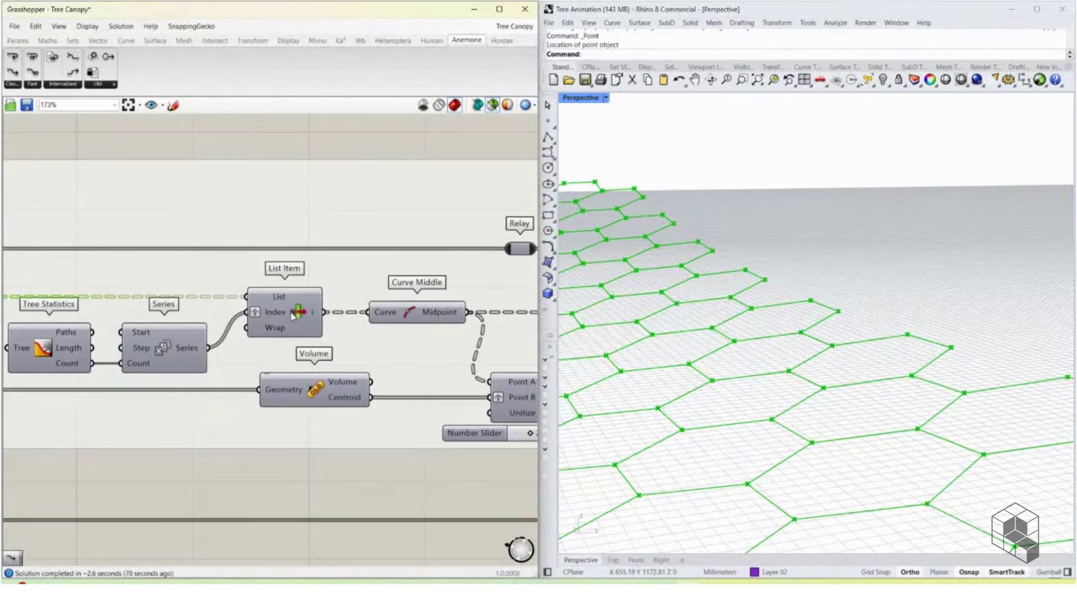
click(292, 315)
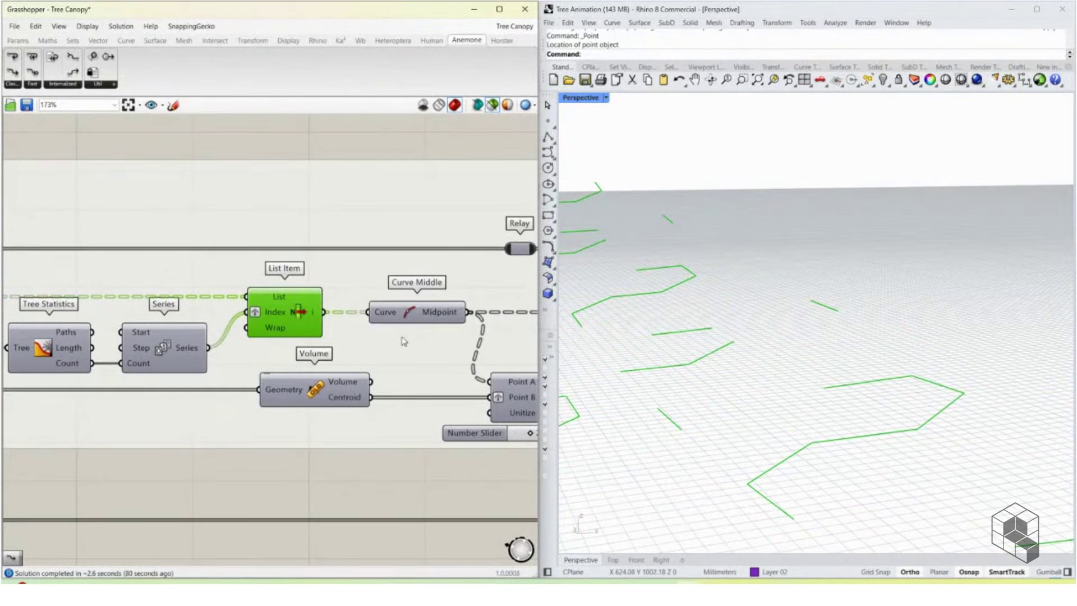
click(408, 315)
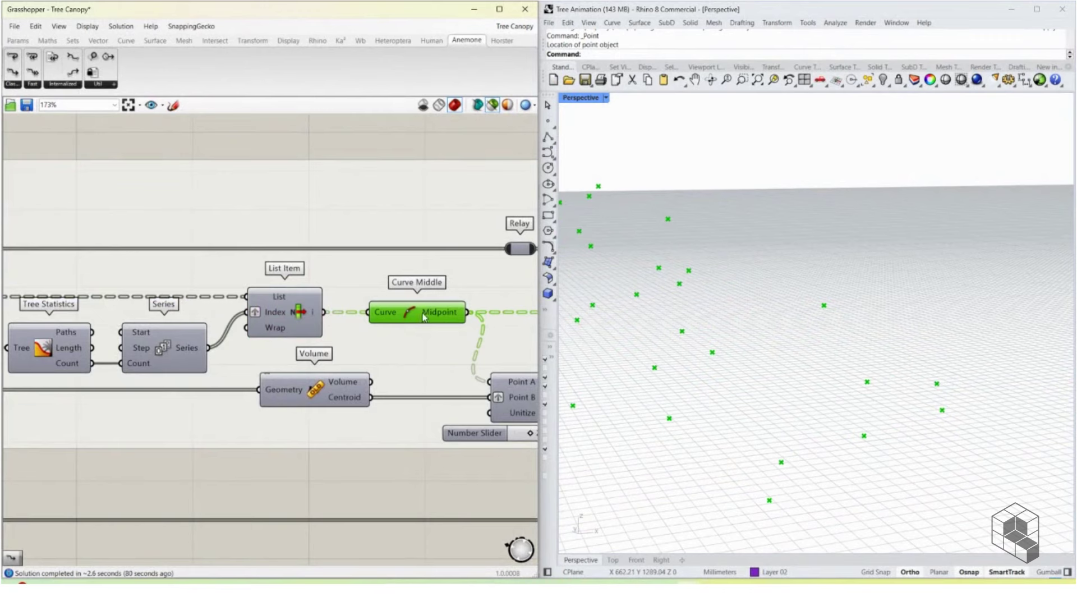
Step: Preview the per-object Bounding Box together with its Volume centroids and the Curve Middle points
scroll(423, 318, down, 3)
scroll(110, 359, up, 3)
click(108, 368)
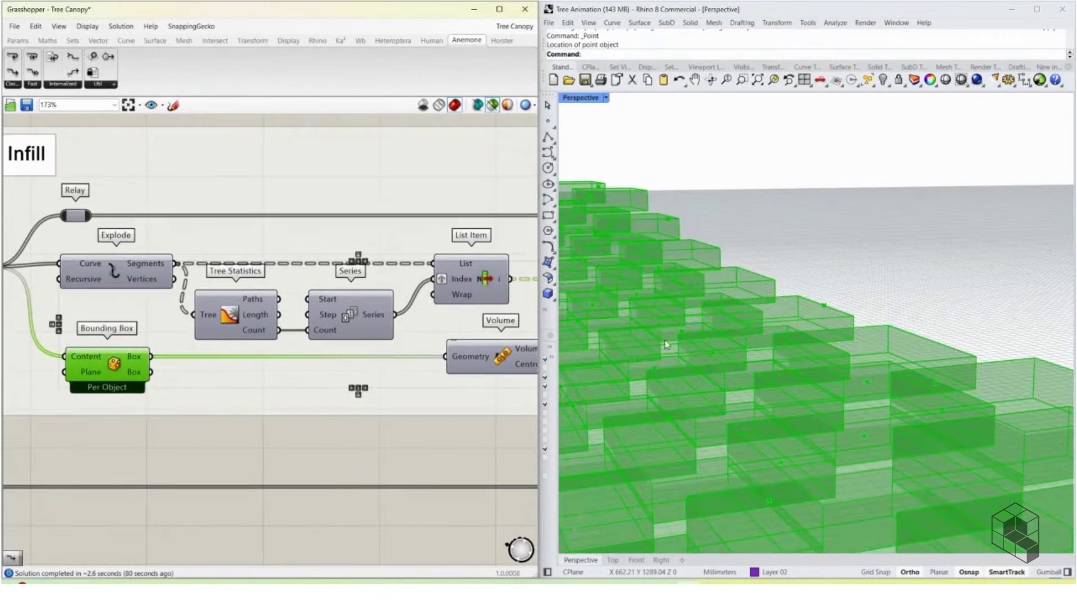
right_drag(412, 353, 269, 360)
shift+click(358, 354)
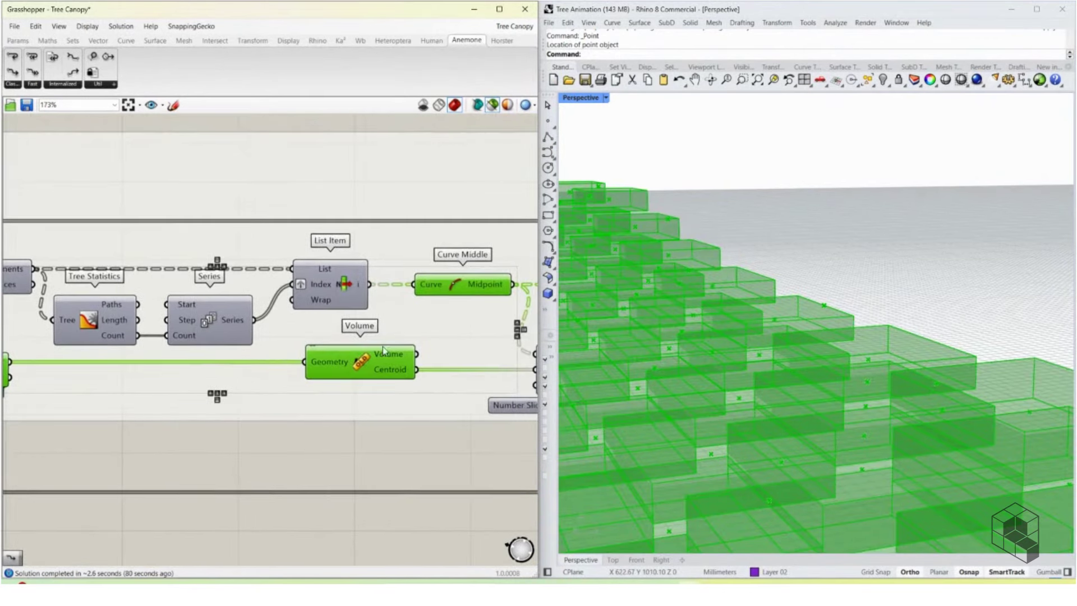
scroll(357, 359, down, 3)
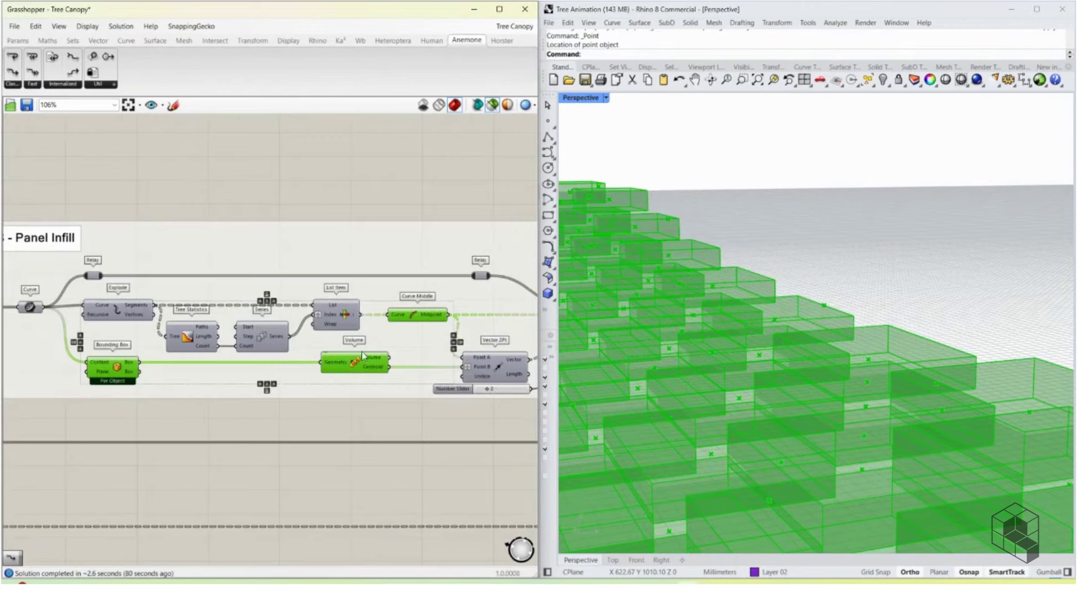
Step: Follow the midpoints and centroids into Vector 2Pt and preview the Contour component's points along the hexagon edges
right_drag(363, 355, 168, 341)
scroll(295, 332, up, 4)
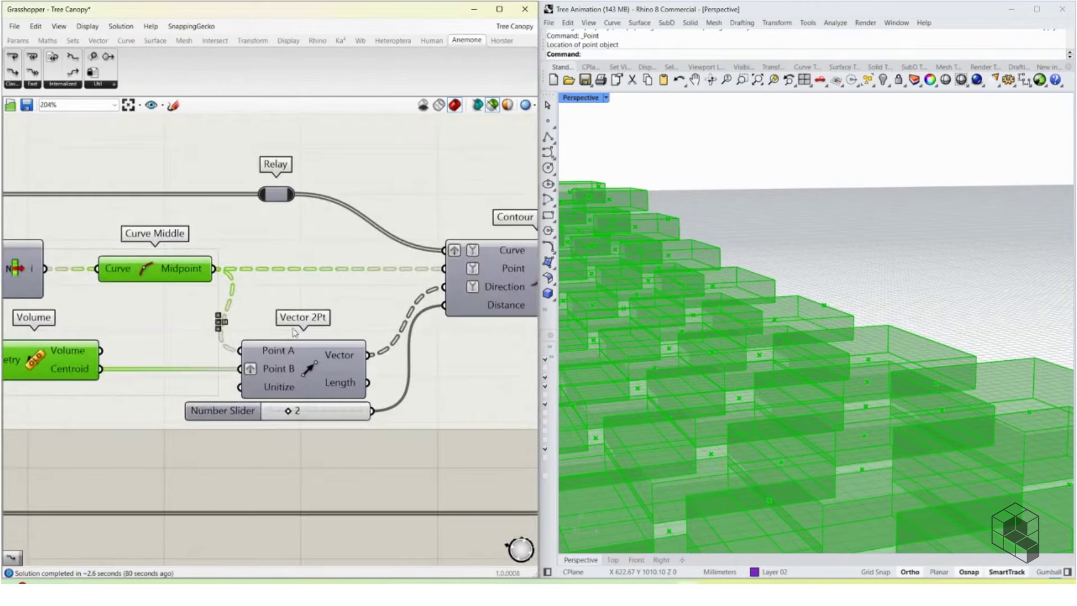
click(339, 364)
right_drag(440, 370, 301, 386)
click(408, 291)
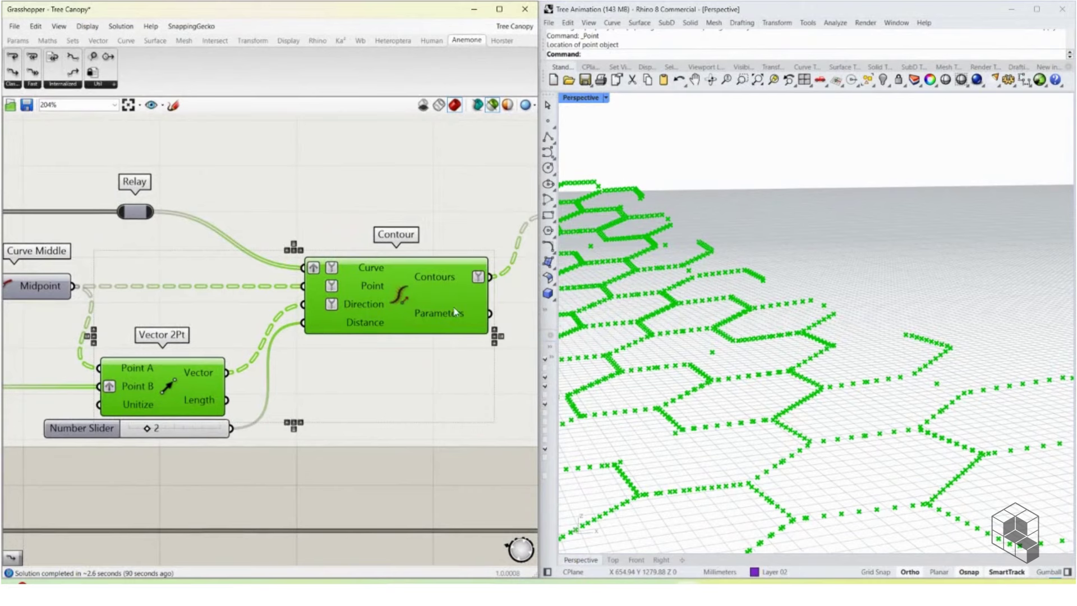
Step: Inspect the Contour component's Contours data tree and trace its inputs back to Vector 2Pt and Curve Middle
right_drag(455, 312, 185, 324)
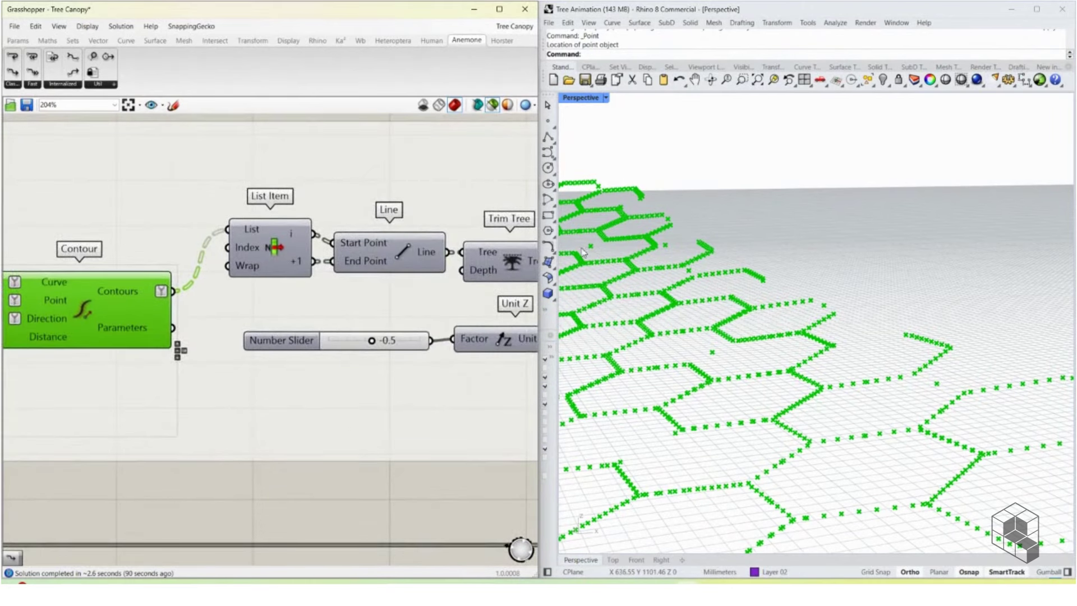
scroll(130, 291, up, 2)
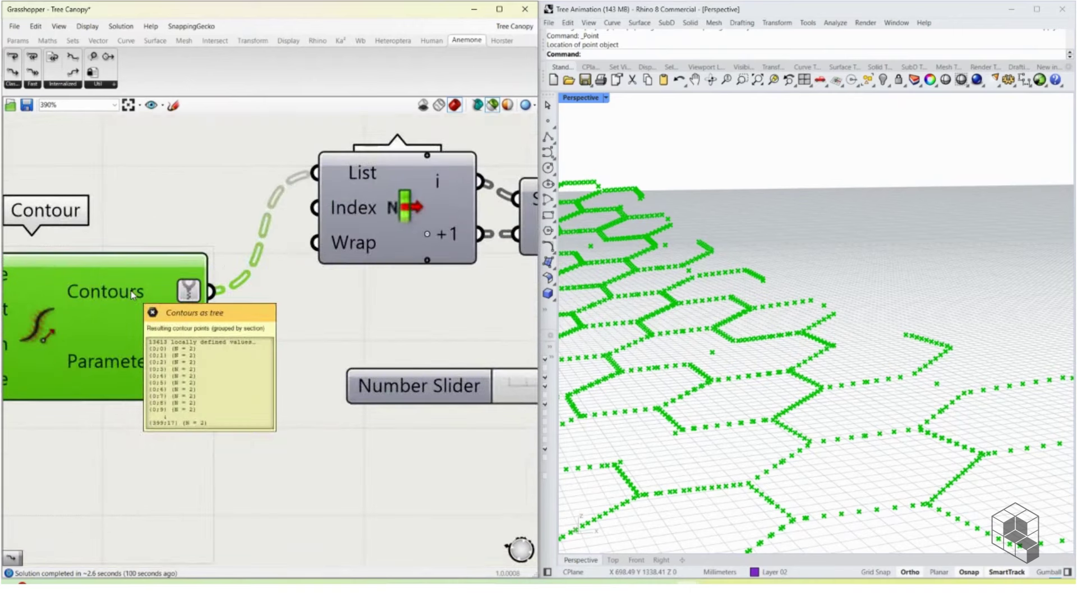
scroll(133, 294, down, 3)
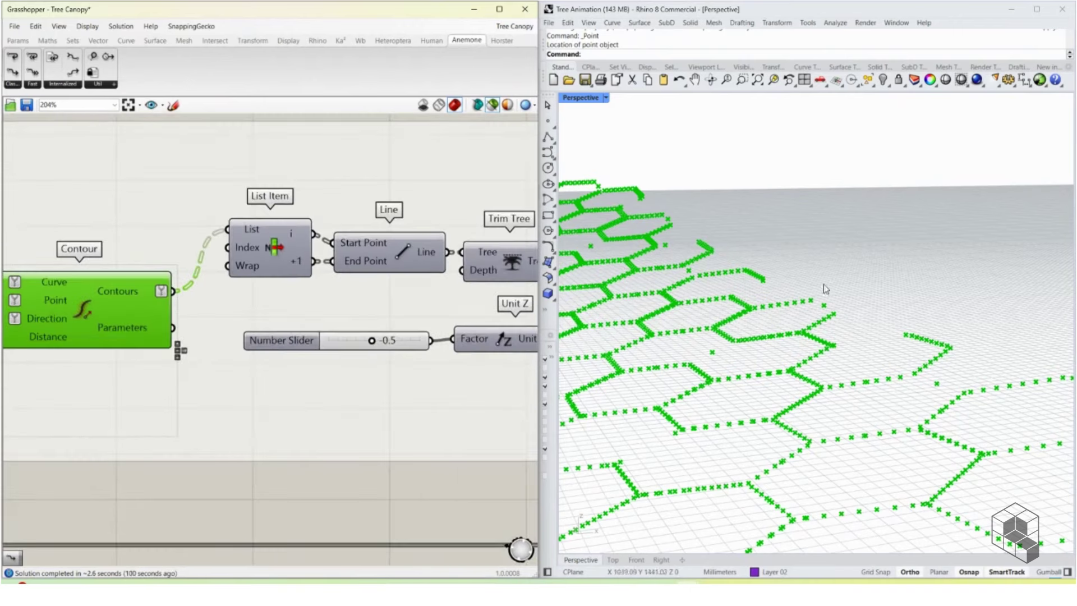
scroll(275, 309, down, 4)
scroll(262, 245, up, 3)
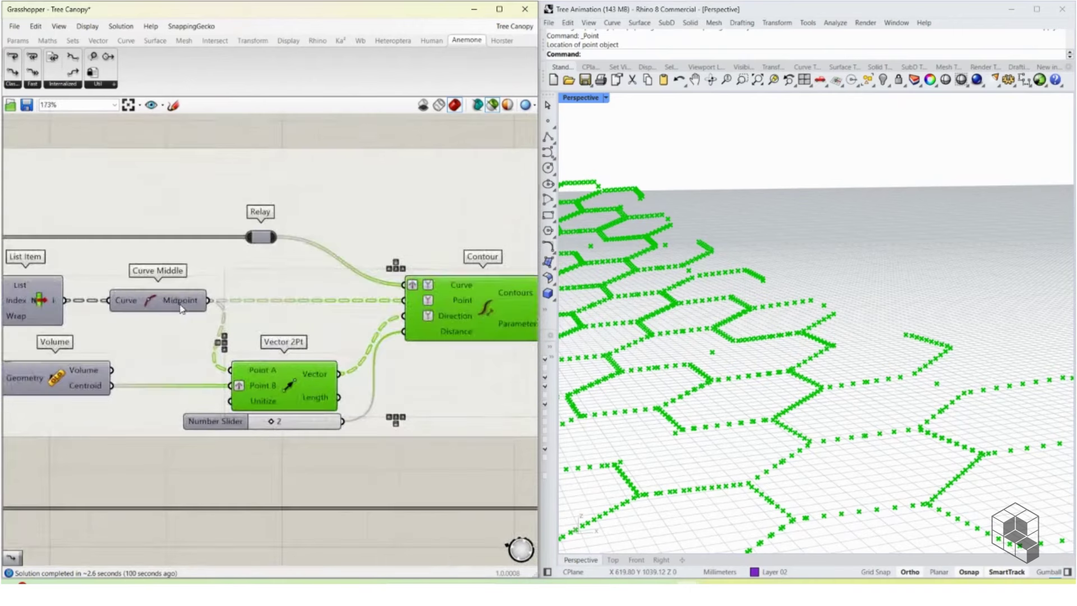
Step: Preview Step 08's Curve parameter, sketch temporary red cutting planes over one hexagon, and clear them
right_drag(221, 279, 443, 278)
scroll(443, 278, down, 3)
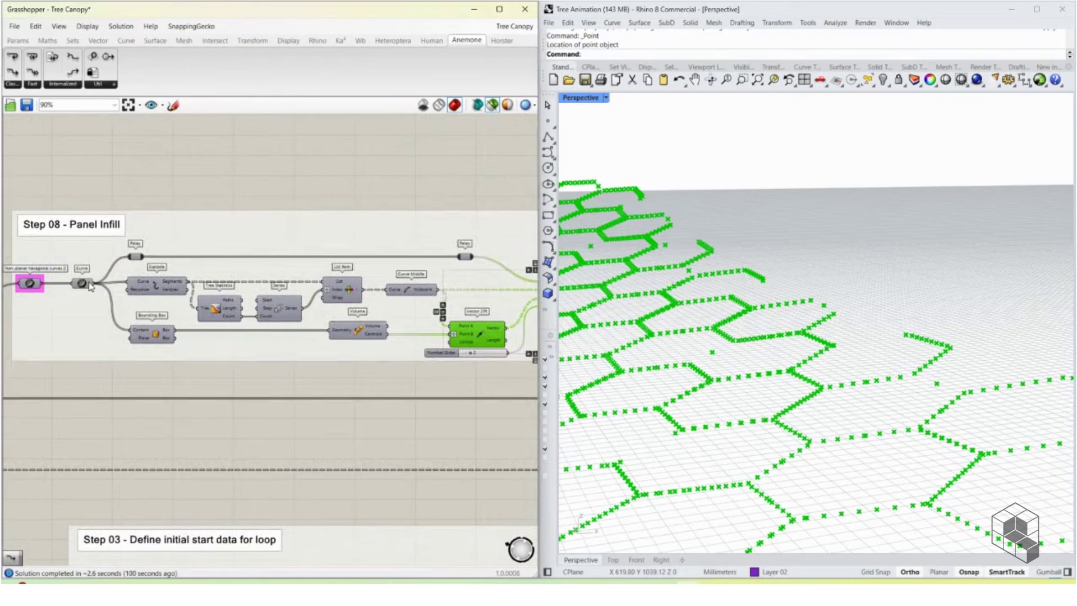
click(85, 284)
scroll(812, 292, up, 2)
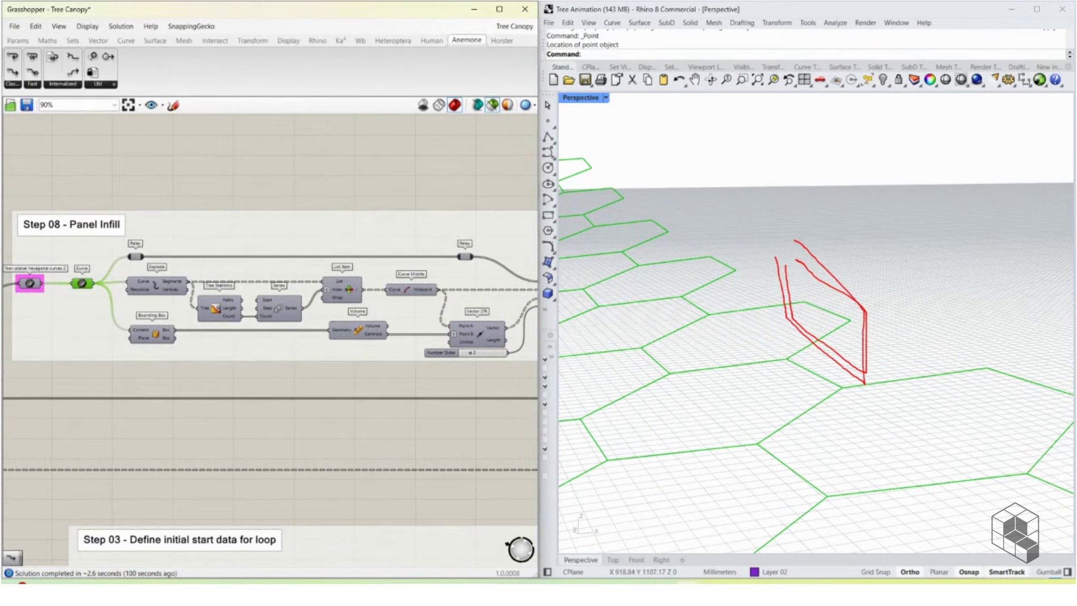
key(Escape)
Step: Inspect the Distance input of the Contour component
scroll(270, 310, down, 3)
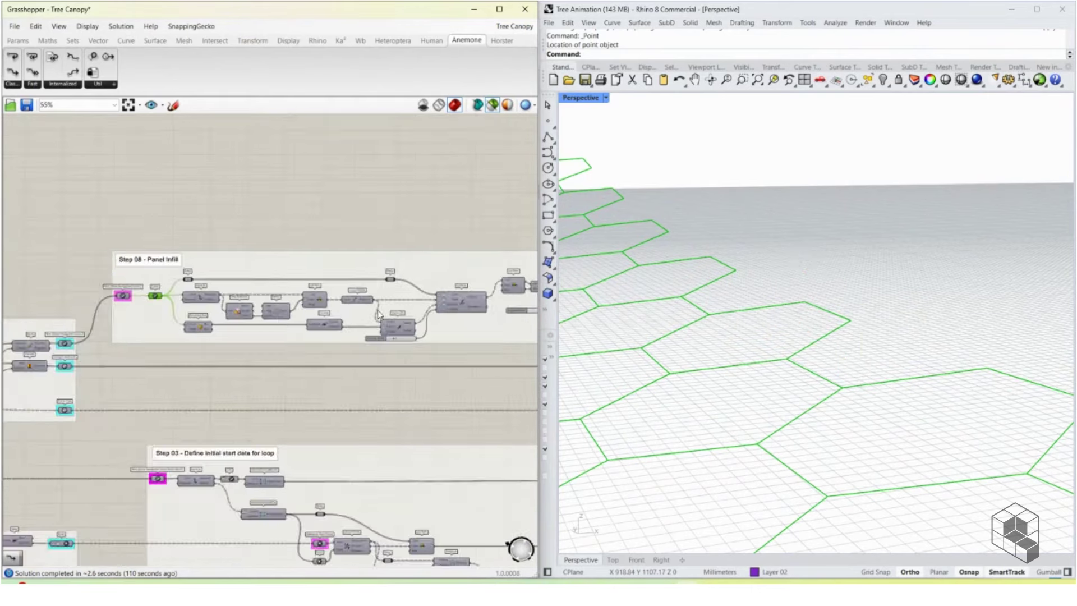
scroll(443, 302, up, 6)
scroll(433, 306, up, 3)
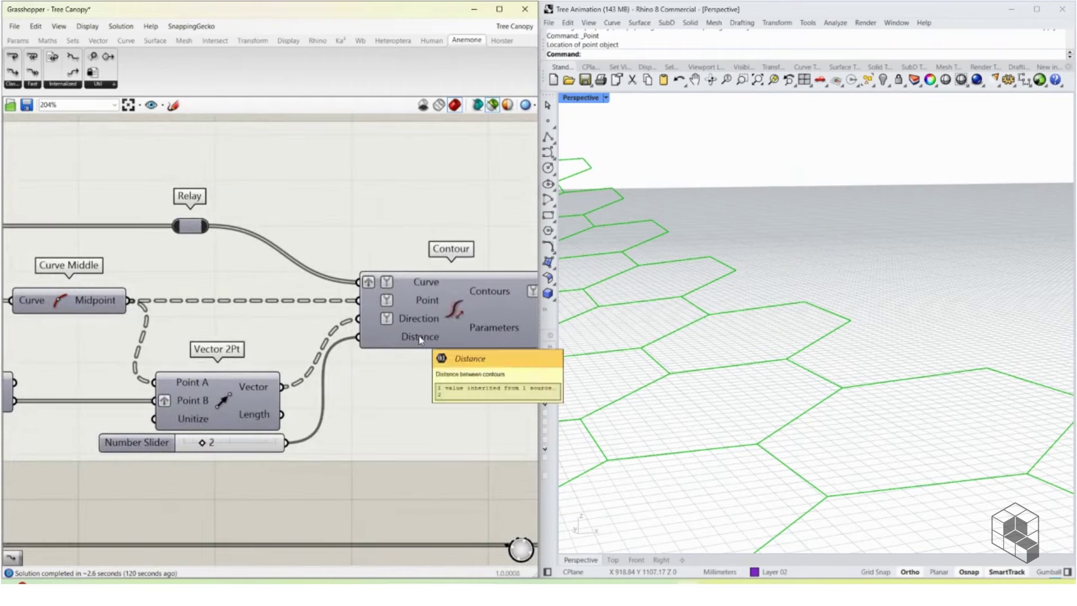
Step: Sketch temporary parallel red contour lines across one hexagon, cross-mark where one meets the edges, and clear the sketch
key(ctrl+1)
click(789, 308)
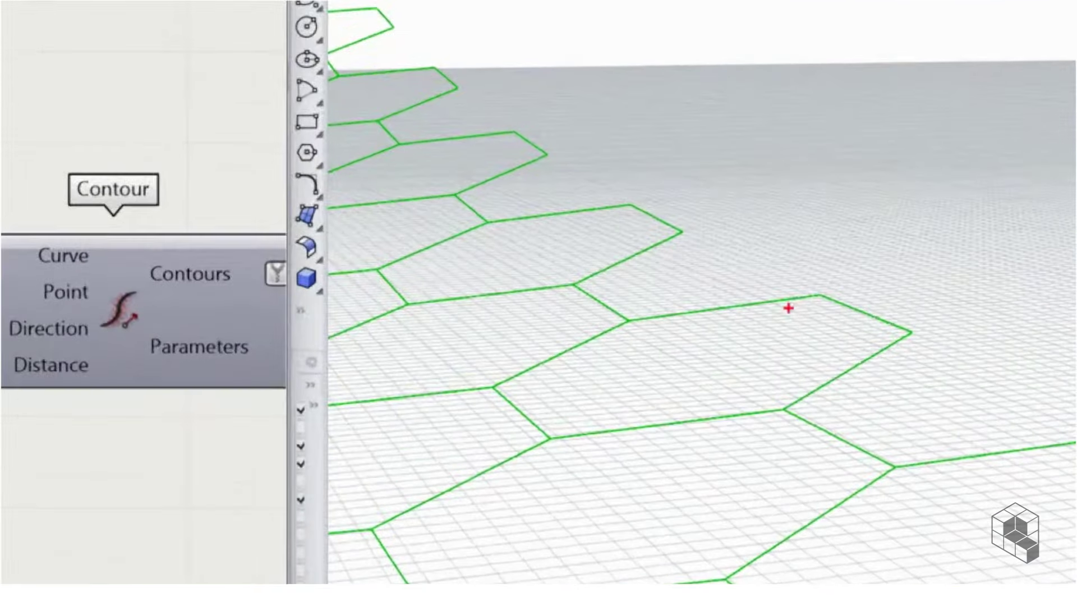
drag(803, 296, 903, 353)
drag(753, 321, 881, 388)
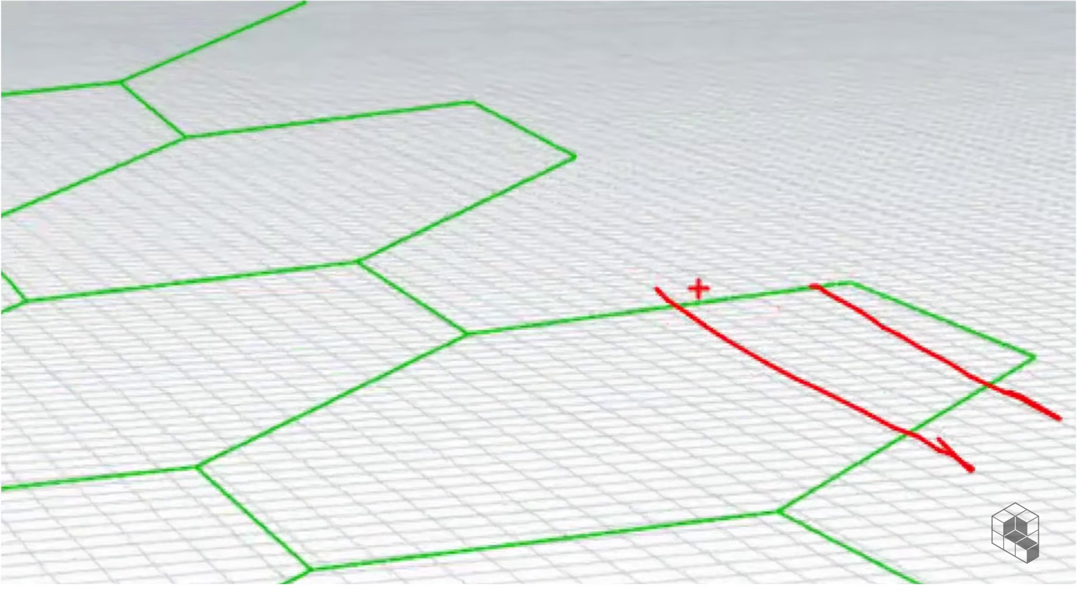
drag(746, 297, 888, 381)
drag(779, 301, 858, 352)
drag(586, 278, 887, 488)
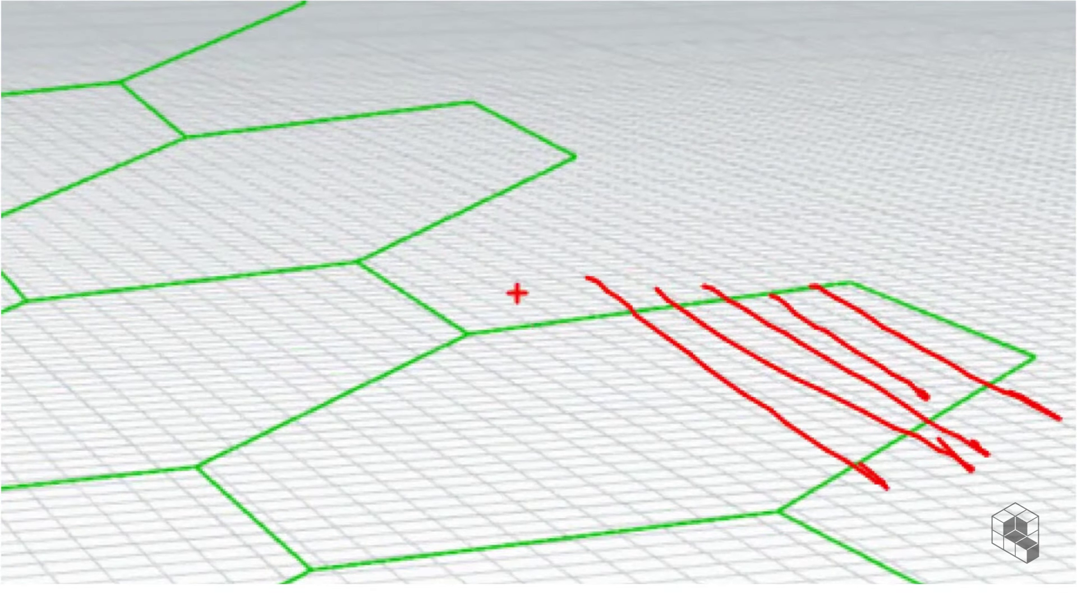
drag(521, 291, 876, 537)
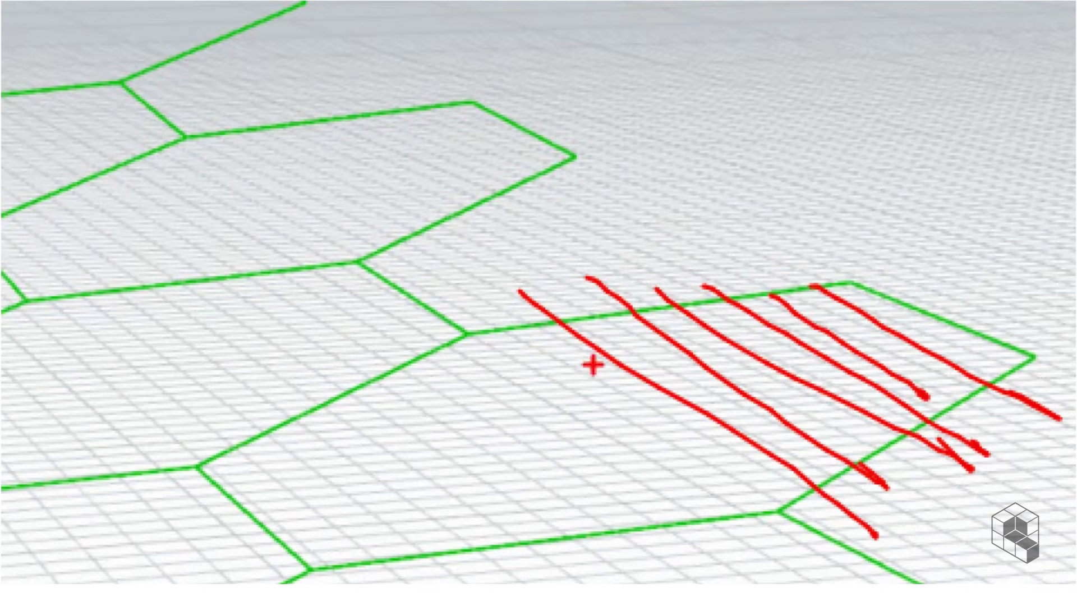
drag(553, 307, 580, 330)
drag(568, 309, 539, 344)
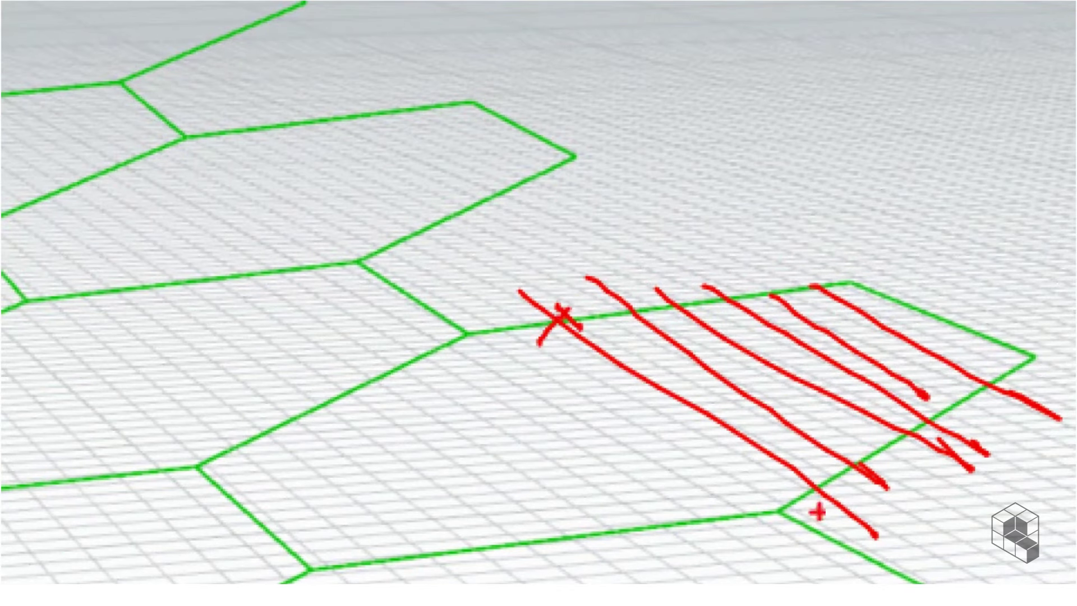
drag(807, 477, 827, 496)
drag(827, 475, 800, 498)
key(Escape)
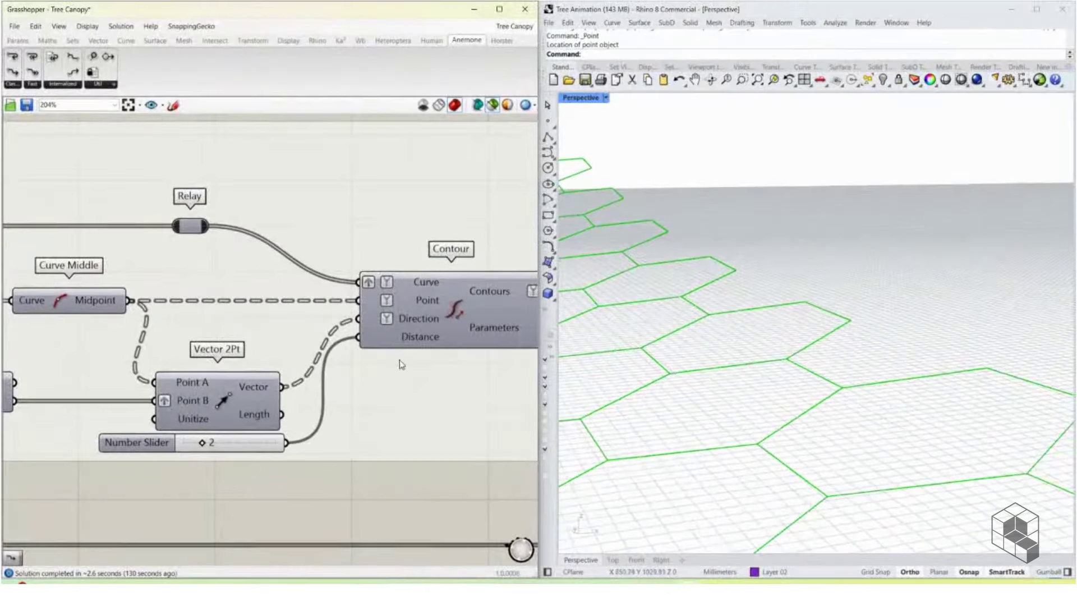
Step: Examine how the Contours output groups its points by section before they enter the List Item component
scroll(335, 335, down, 3)
right_drag(429, 311, 335, 318)
scroll(335, 318, up, 2)
mouse_move(335, 318)
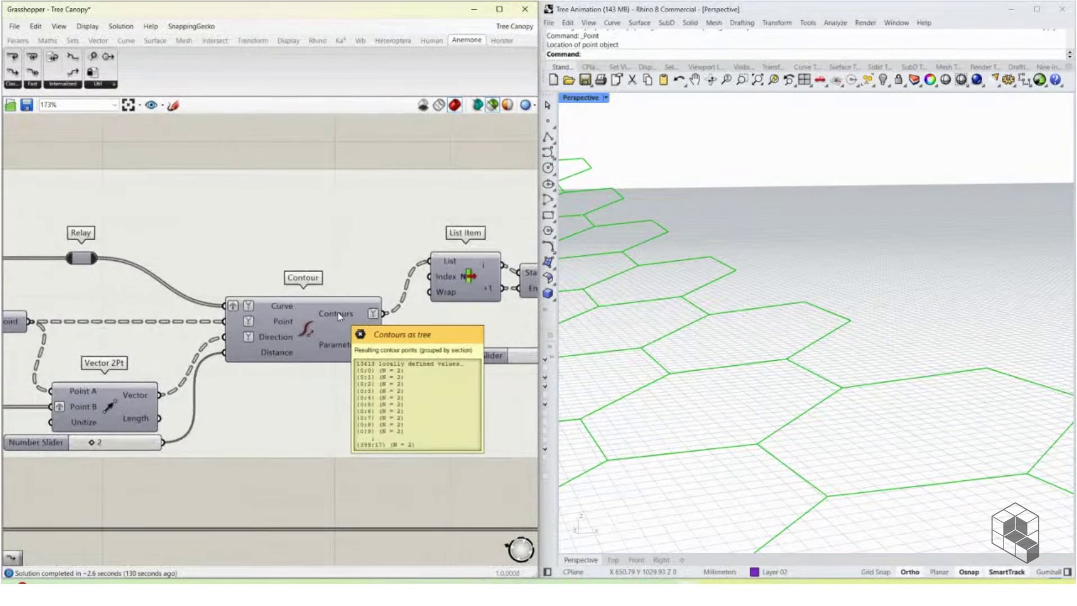
key(ctrl+1)
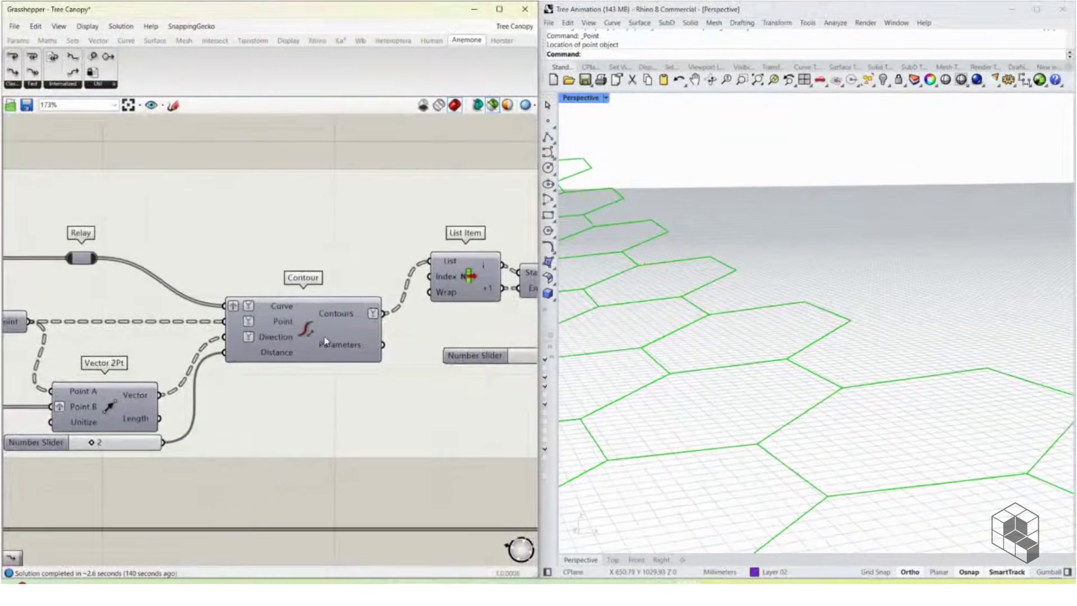
Step: Preview the List Item contour points and the Line component's infill lines across the canopy hexagons
scroll(350, 377, down, 3)
scroll(326, 345, up, 3)
click(247, 331)
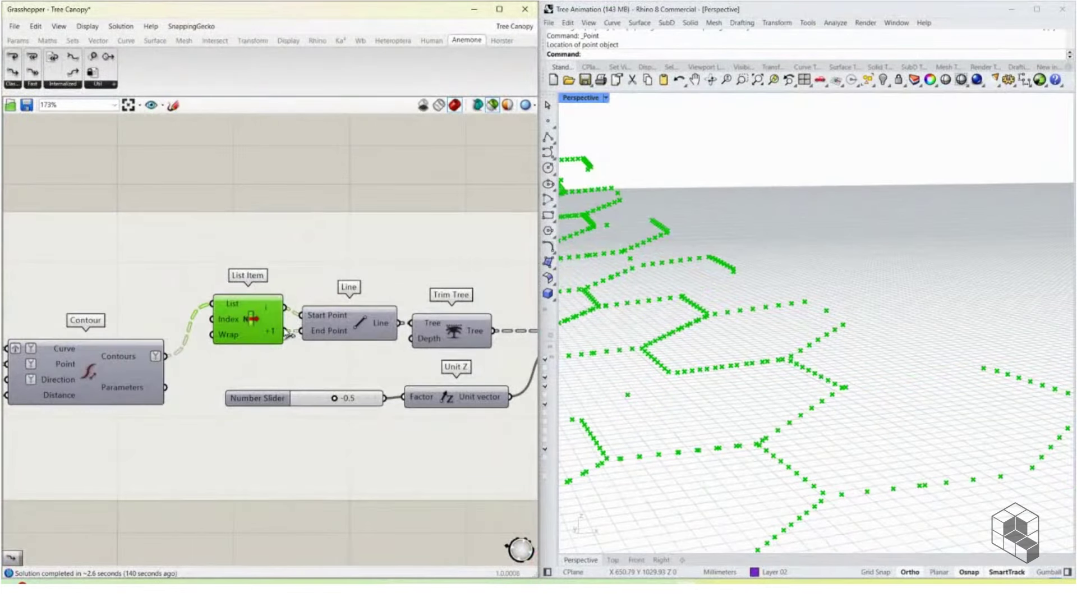
click(352, 322)
scroll(849, 321, down, 4)
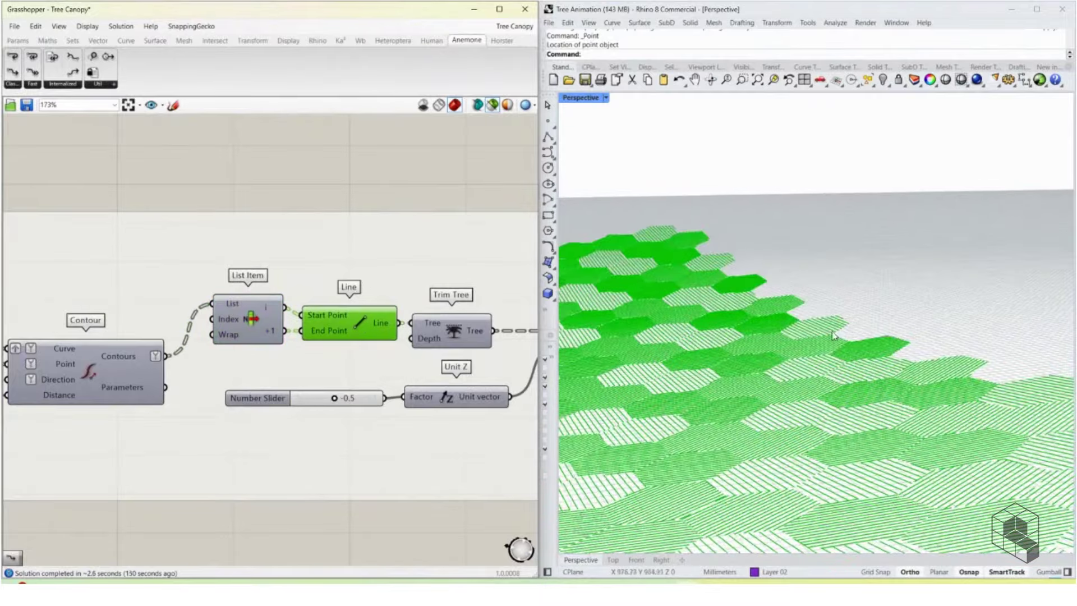
right_drag(847, 328, 732, 286)
right_drag(479, 322, 231, 325)
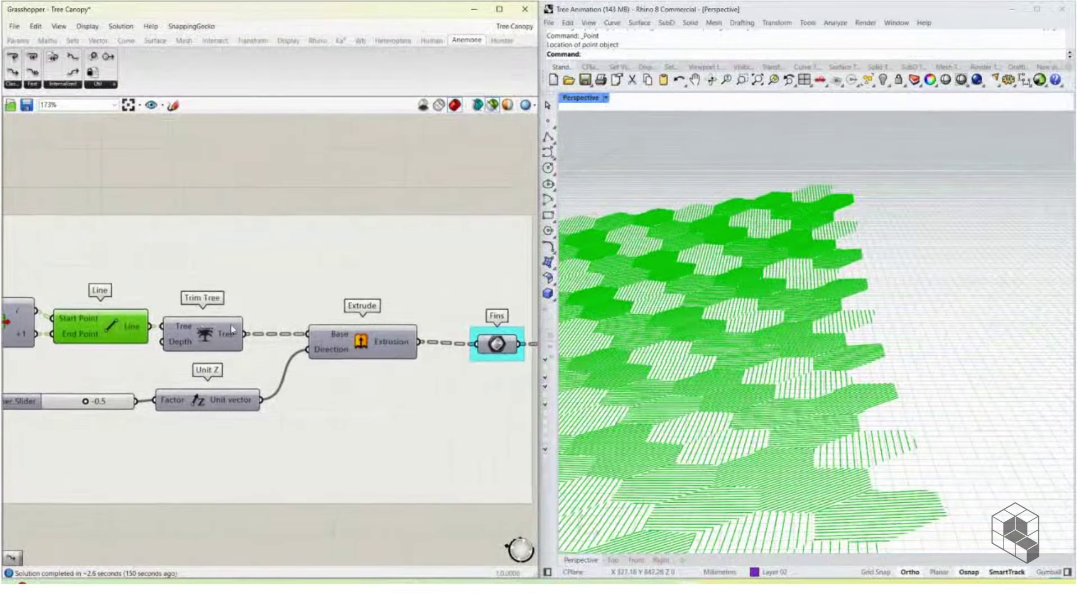
Step: Preview the Extrude result of the infill lines along Unit Z with factor -0.5 and examine the fins closely
click(337, 341)
scroll(893, 330, up, 6)
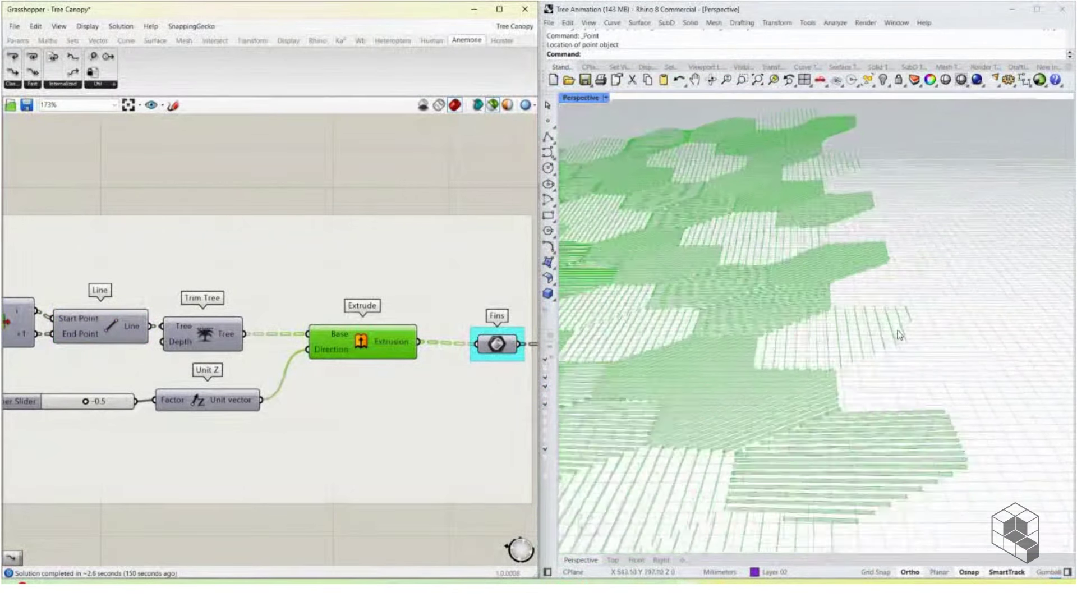
right_drag(890, 338, 906, 313)
scroll(905, 314, down, 5)
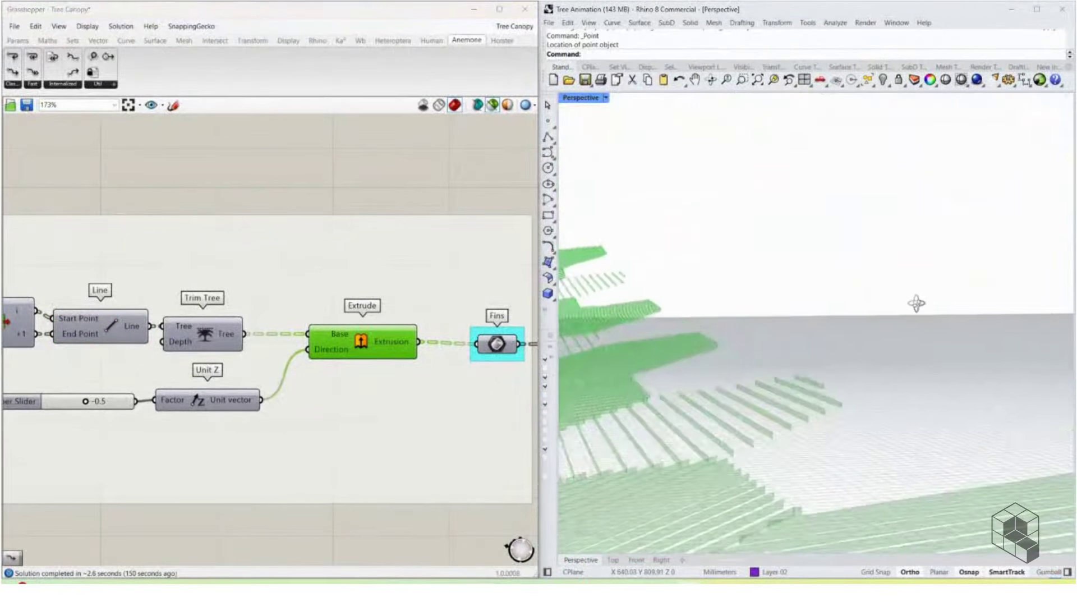
Step: Follow the Fins output into Step 09 - Visualization and preview it together with the Hexagon extrusion from Step 07
right_drag(505, 343, 278, 343)
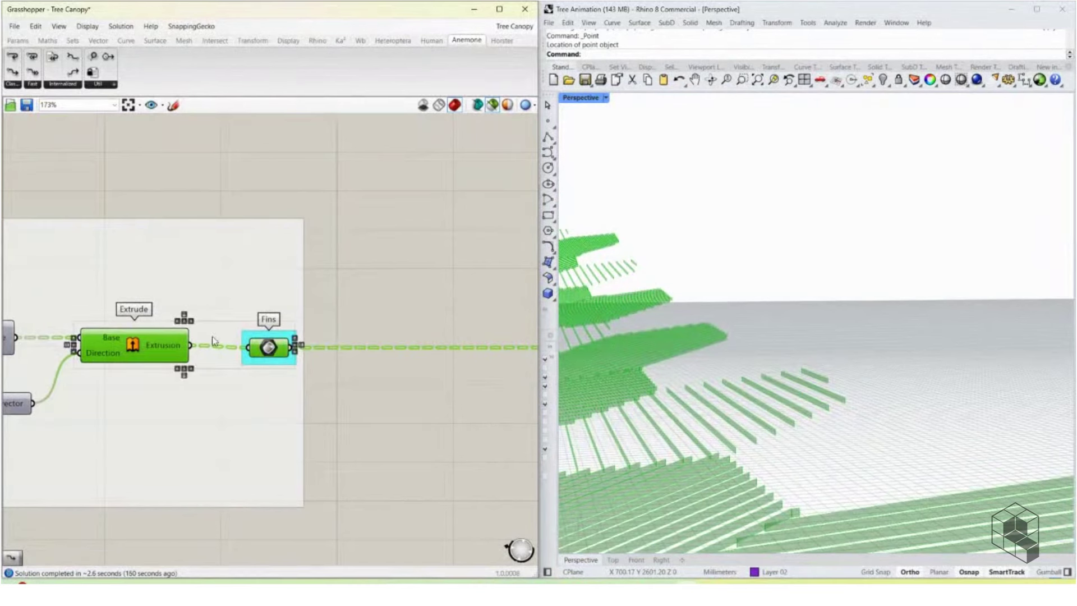
scroll(271, 353, down, 10)
scroll(430, 313, up, 8)
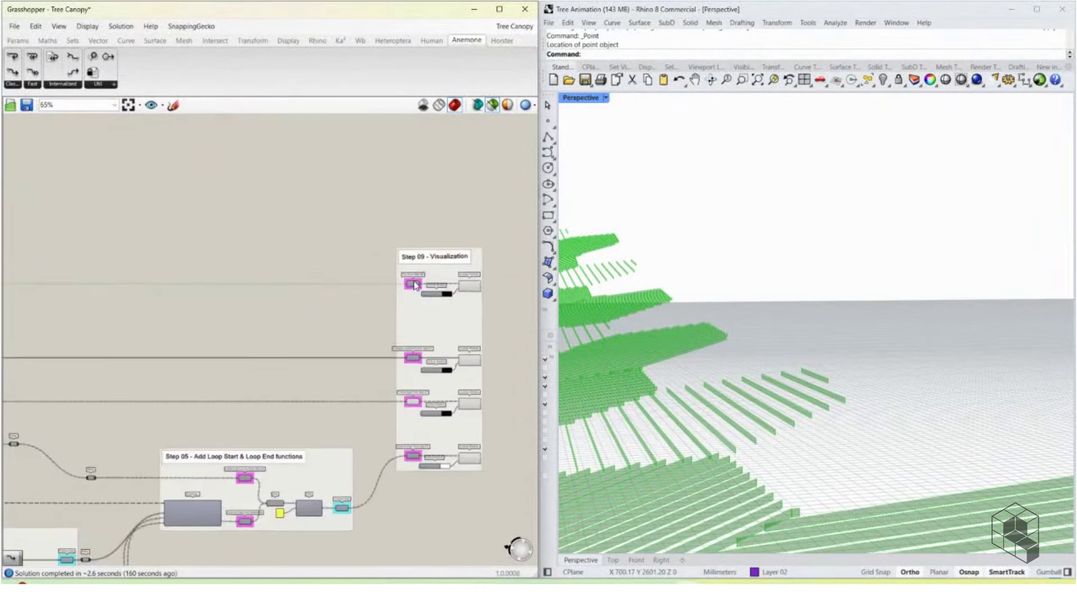
shift+click(412, 455)
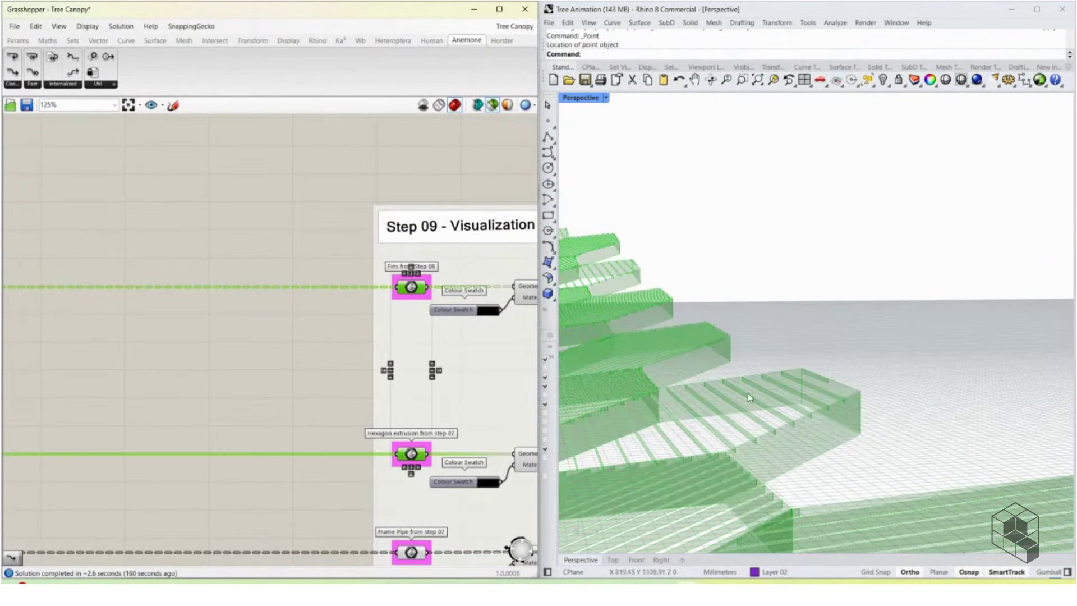
Step: Preview the Frame Pipe from Step 07 together with the fins and hexagon extrusion, and clear the selection
right_drag(429, 496, 386, 404)
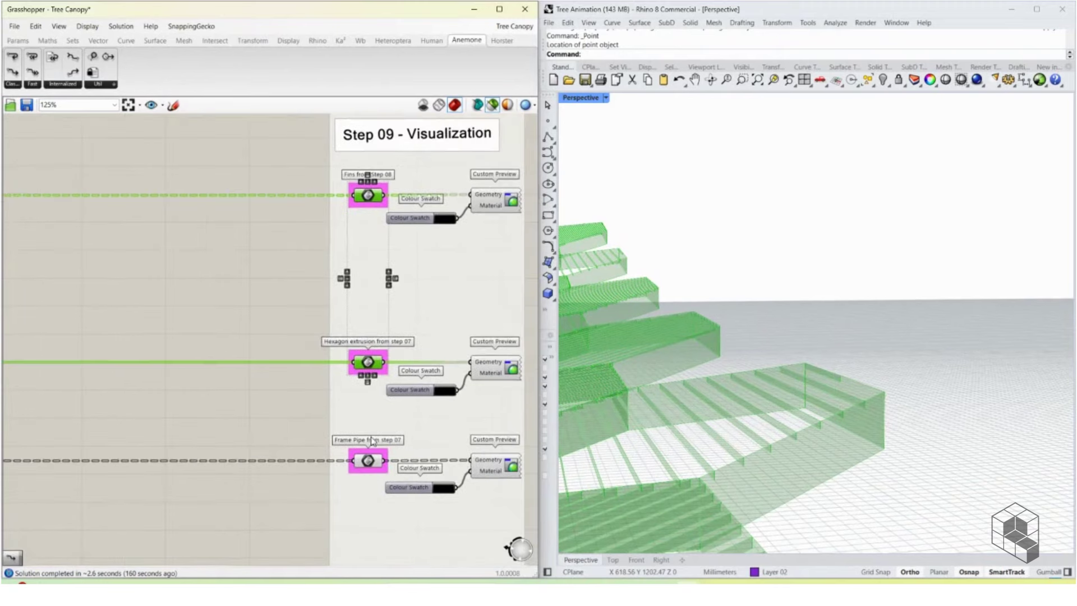
shift+click(366, 461)
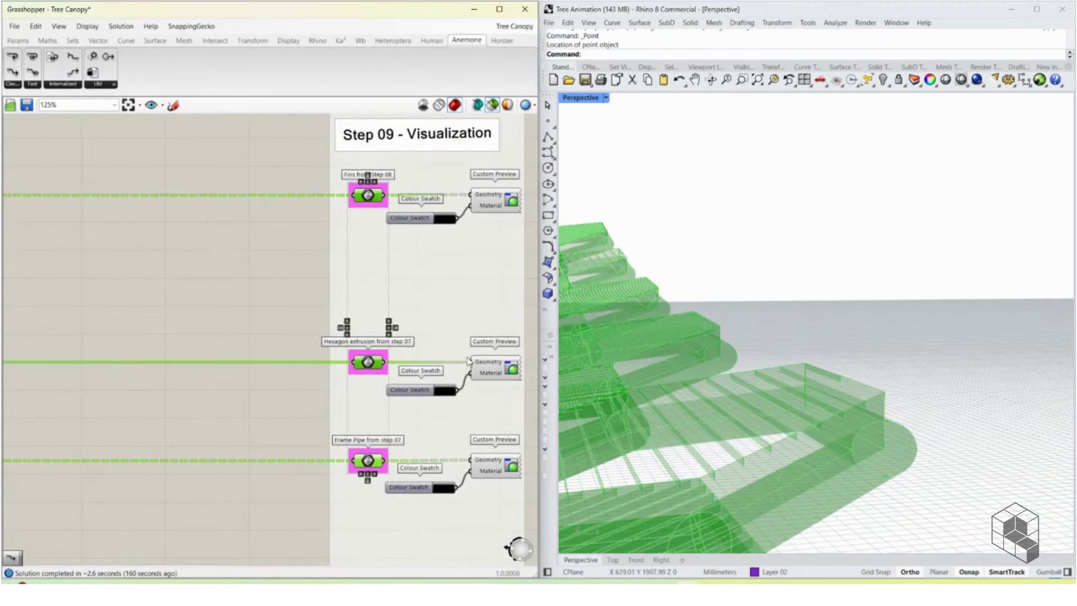
right_drag(469, 361, 181, 368)
scroll(264, 331, down, 4)
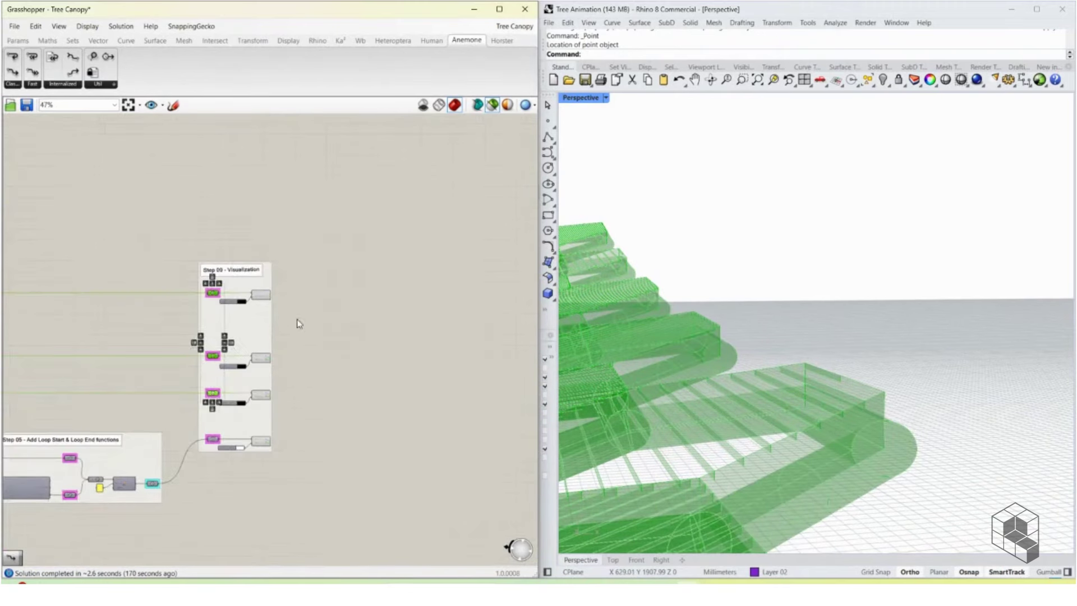
click(297, 331)
scroll(245, 382, up, 3)
scroll(400, 258, down, 4)
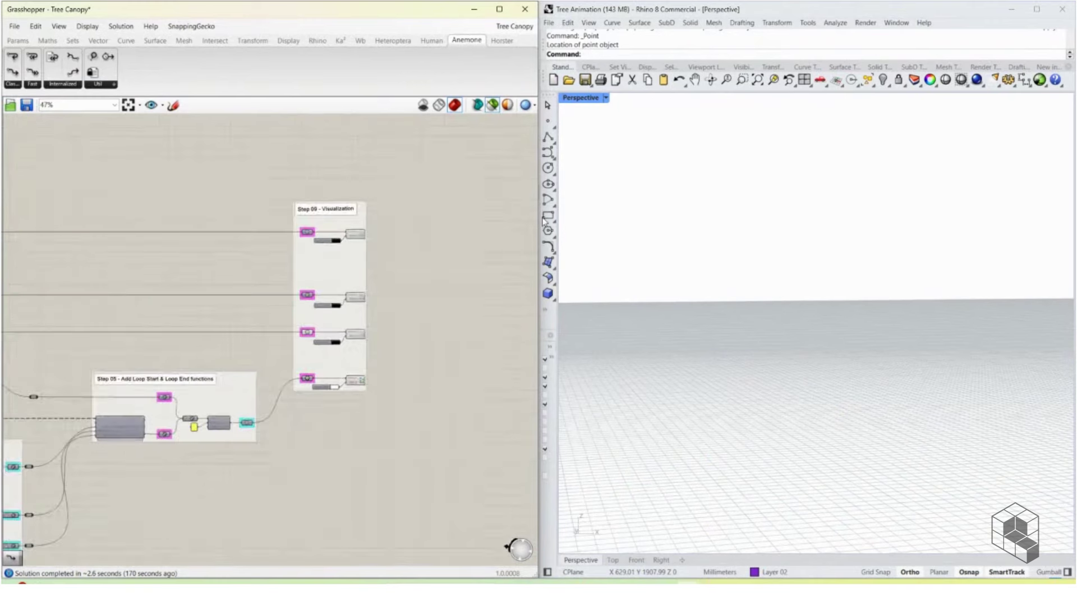
Step: Switch to Rhino, turn on the Default layer to show the finished canopy, and close the layer list
click(915, 81)
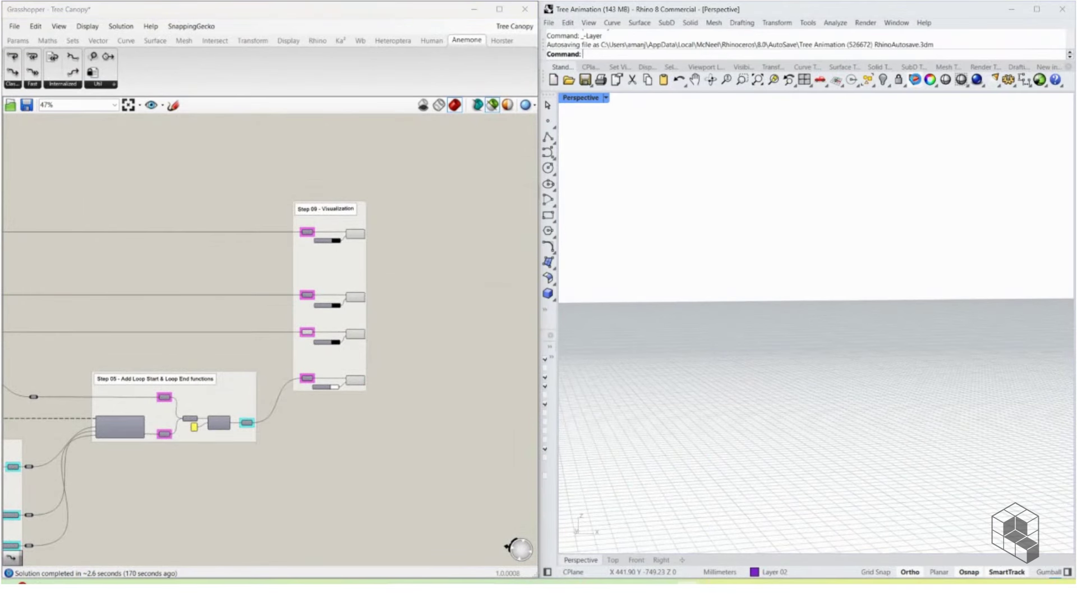
click(916, 196)
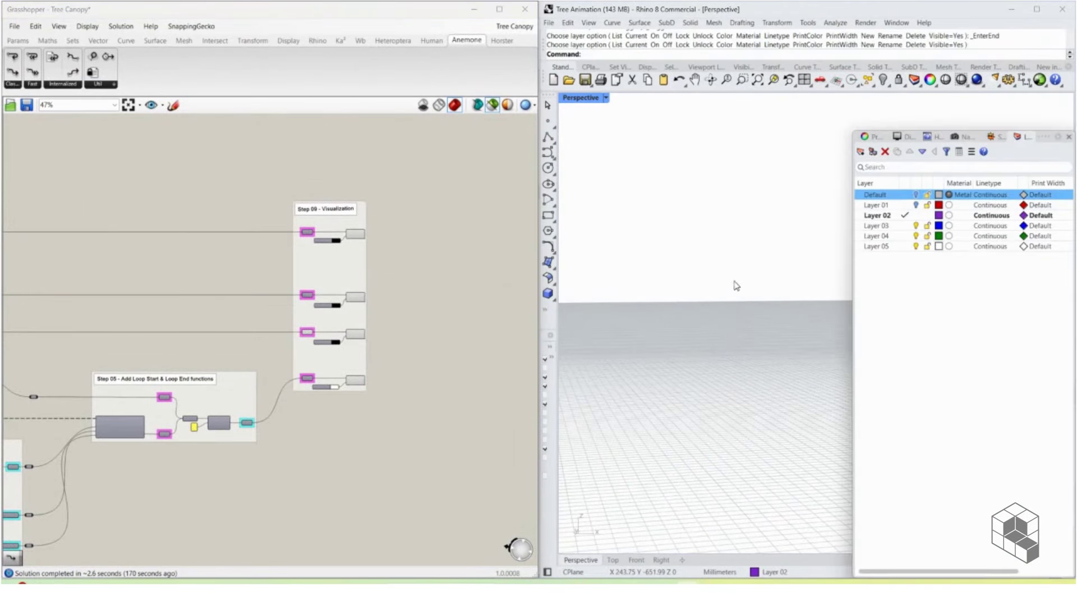
scroll(697, 358, down, 9)
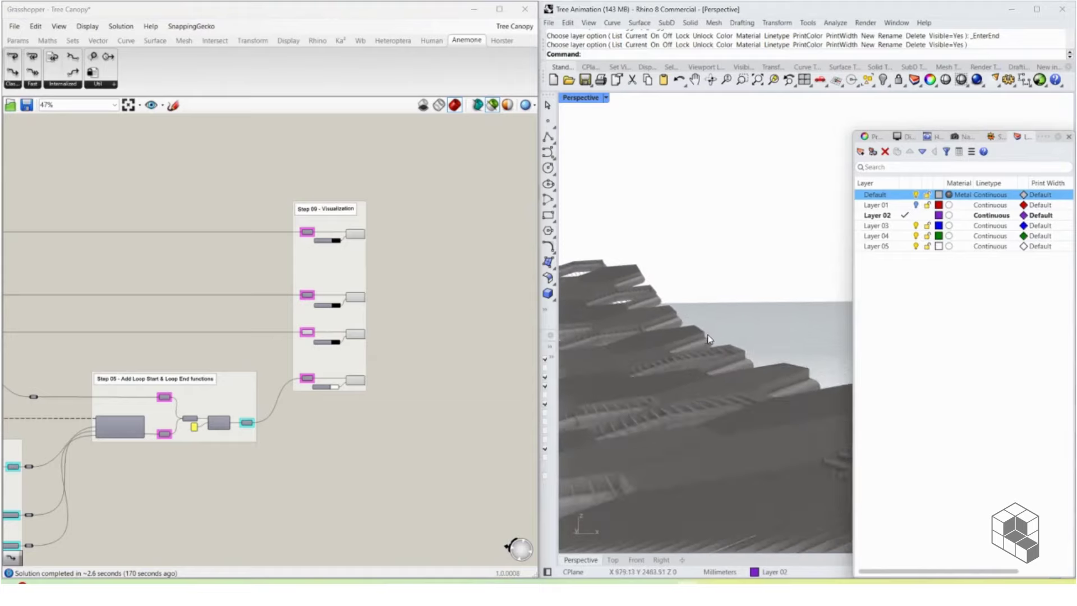
scroll(718, 344, down, 6)
right_drag(719, 345, 750, 381)
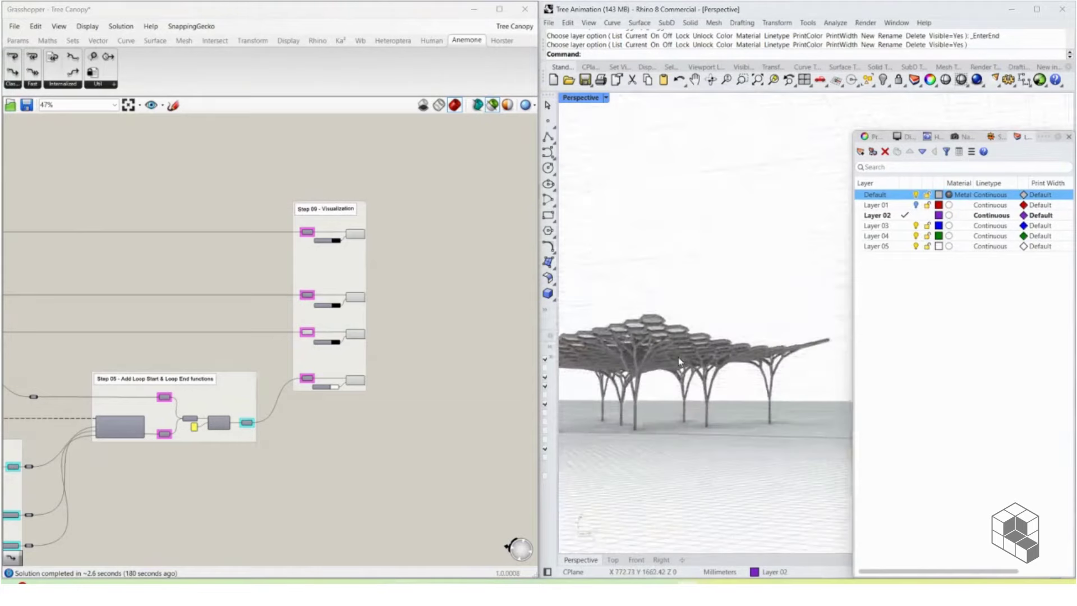
scroll(750, 381, down, 6)
scroll(749, 381, up, 10)
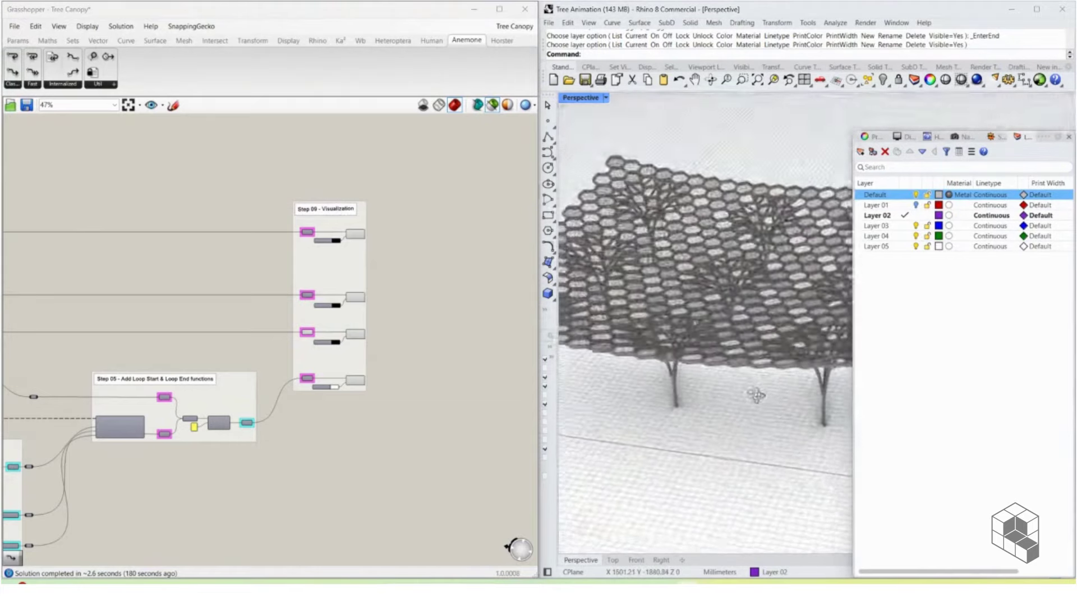
scroll(716, 377, down, 6)
right_drag(715, 377, 699, 387)
scroll(729, 352, up, 5)
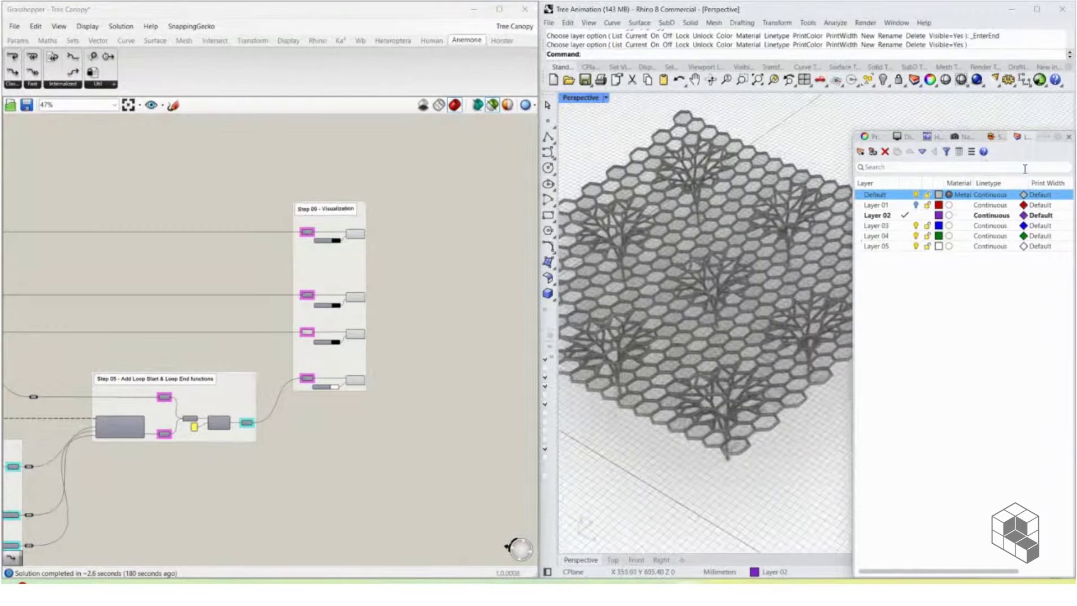
click(1070, 137)
Step: Examine the complete tree canopy from above, including its hexagonal roof and branching columns
scroll(730, 275, down, 5)
right_drag(723, 280, 740, 267)
scroll(785, 280, up, 5)
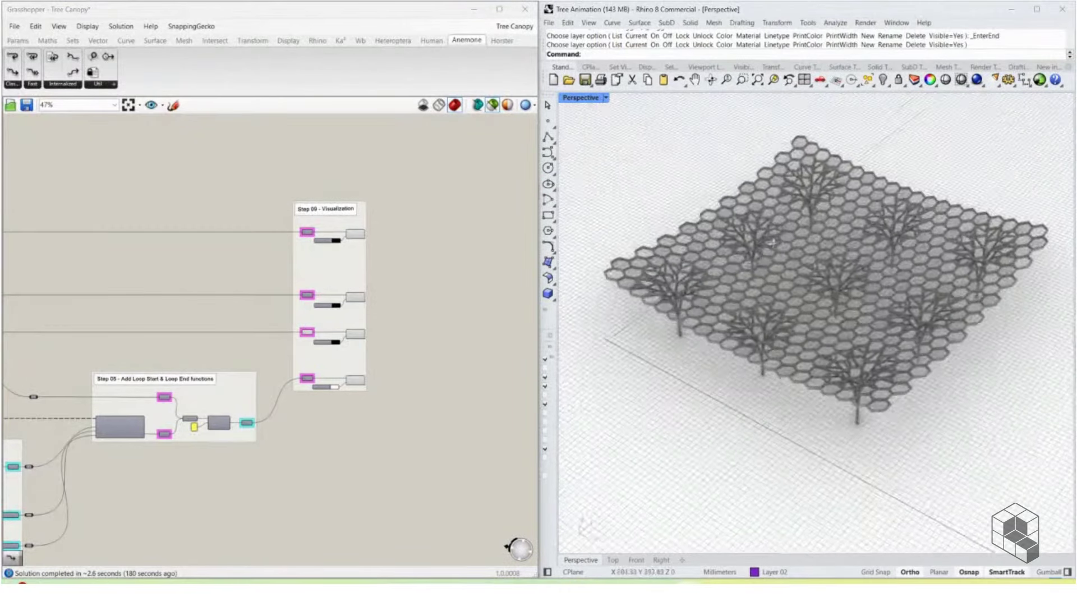
right_drag(841, 382, 843, 404)
scroll(844, 405, down, 6)
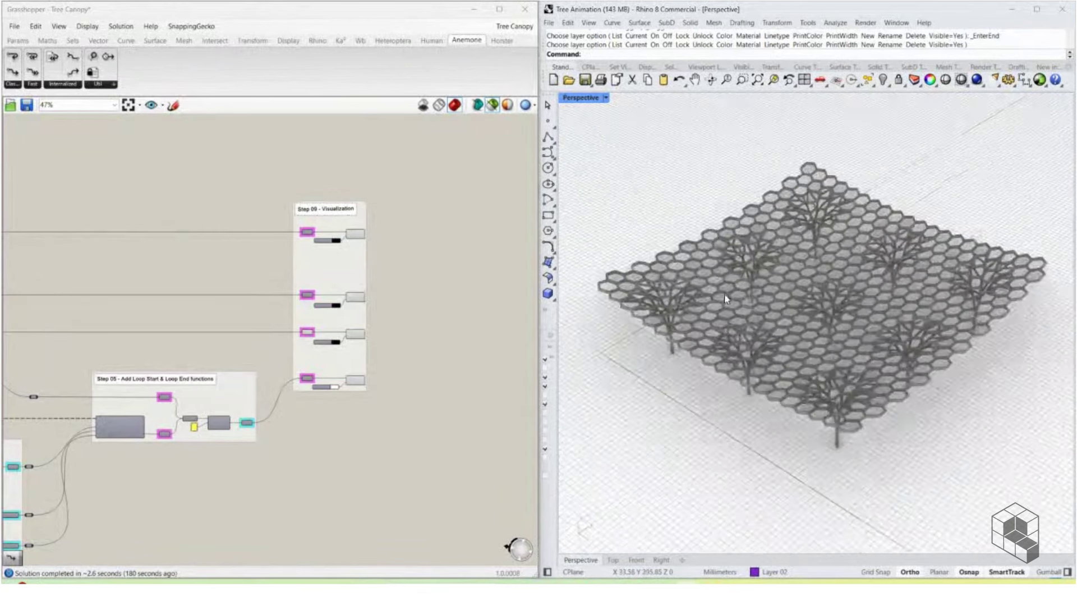
scroll(904, 288, up, 2)
right_drag(904, 288, 829, 278)
scroll(829, 278, down, 2)
scroll(829, 278, up, 2)
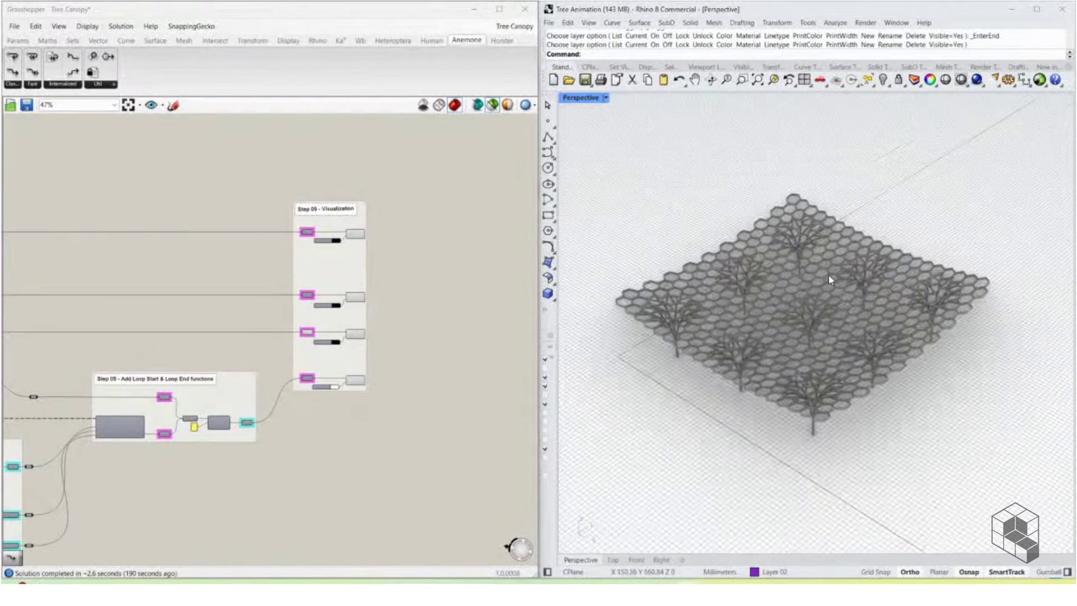